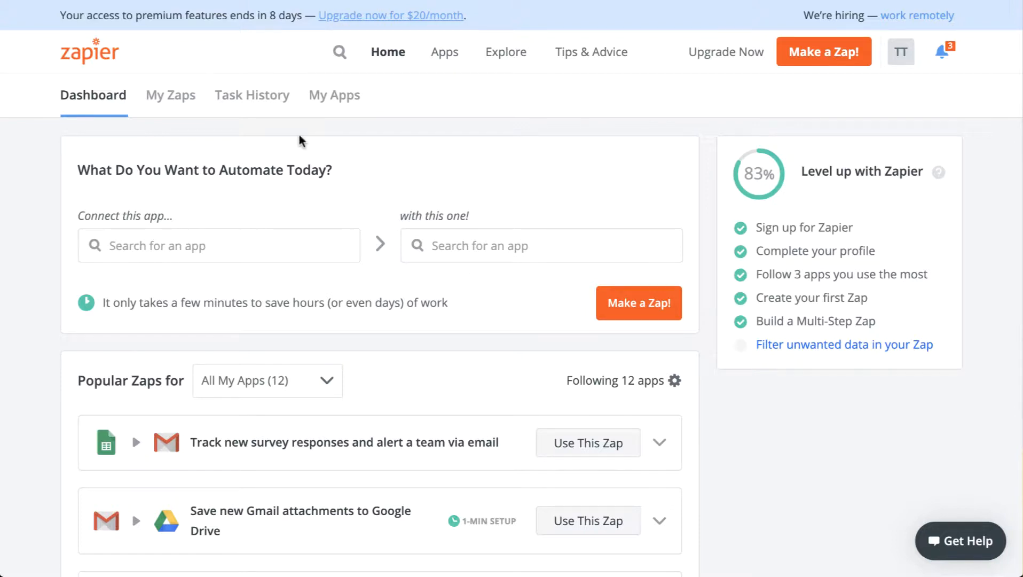
Look over the Zaps in the Article Promotion folder and start a new Zap with RSS by Zapier as the trigger app.
click(180, 107)
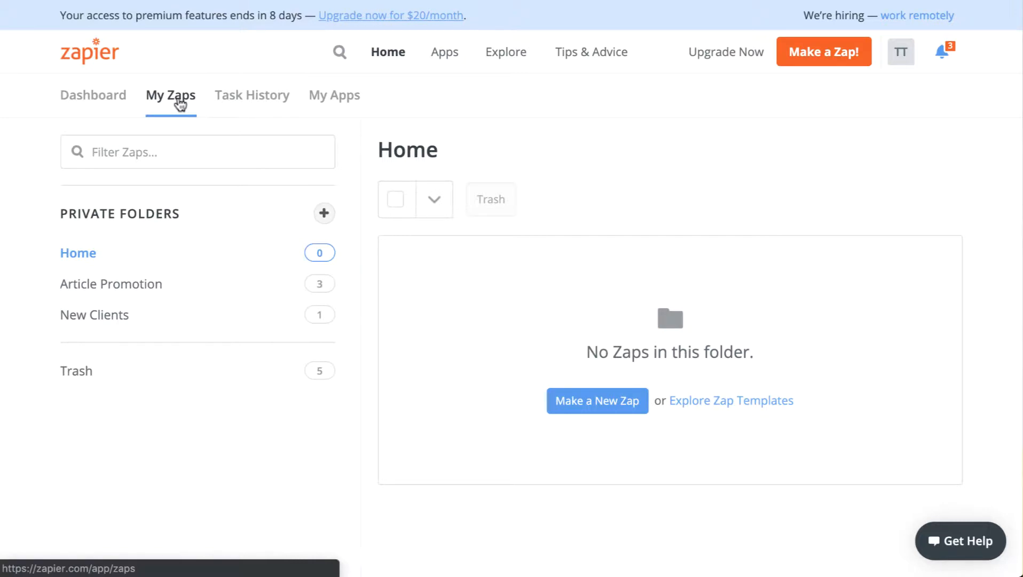
click(100, 293)
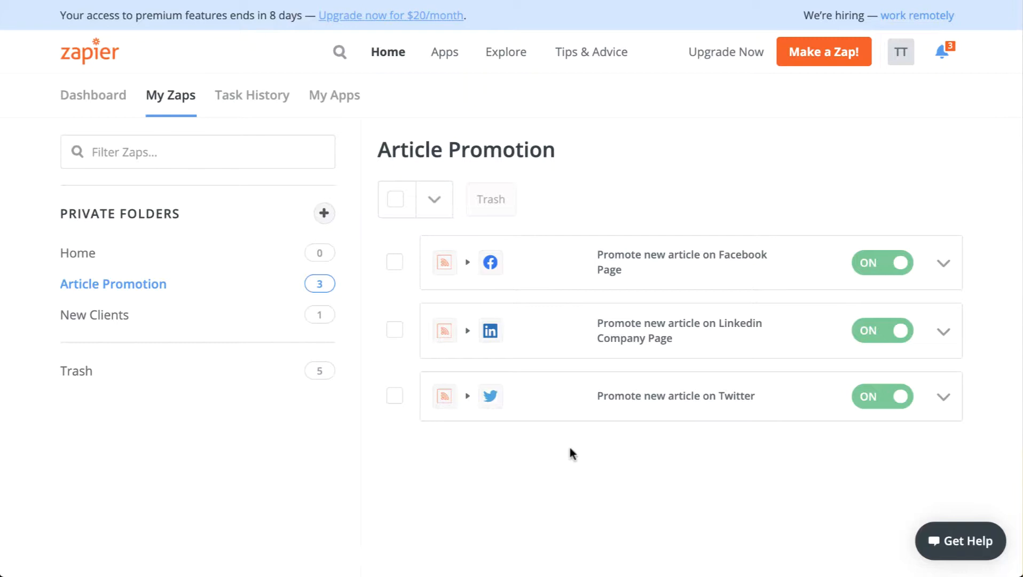
click(826, 53)
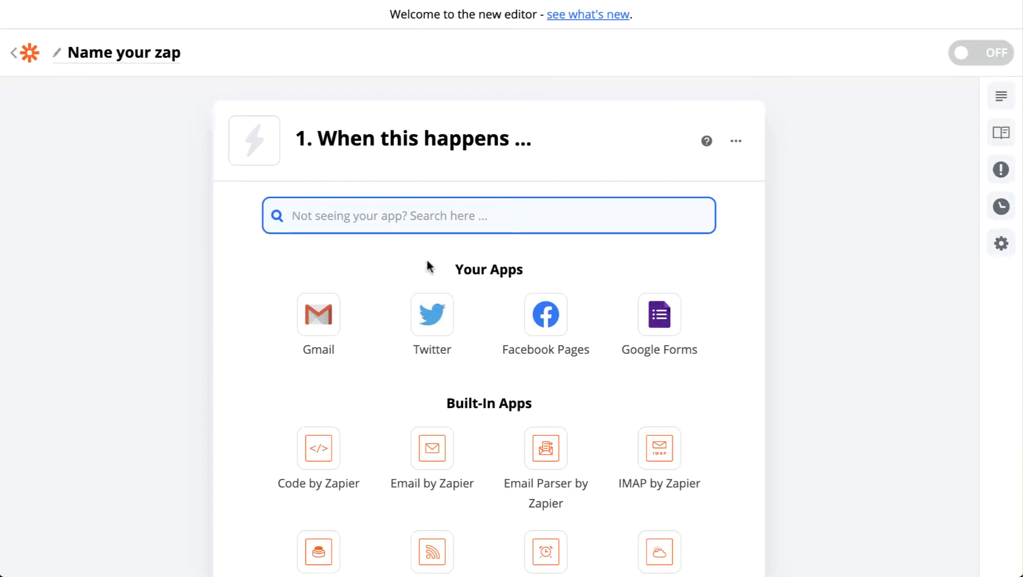
scroll(498, 199, down, 3)
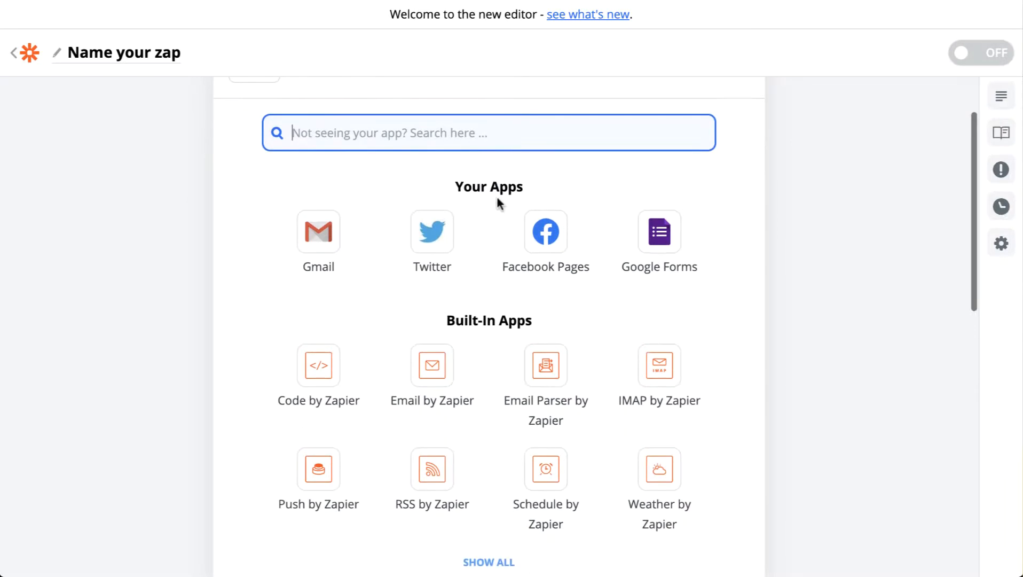
click(430, 444)
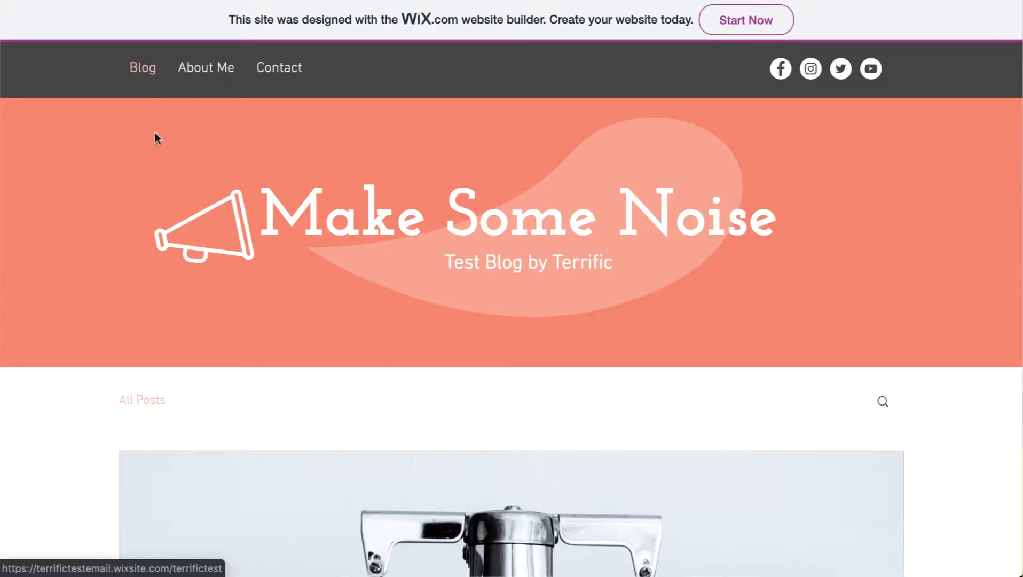
Look through the posts on the Make Some Noise test blog.
scroll(411, 273, down, 12)
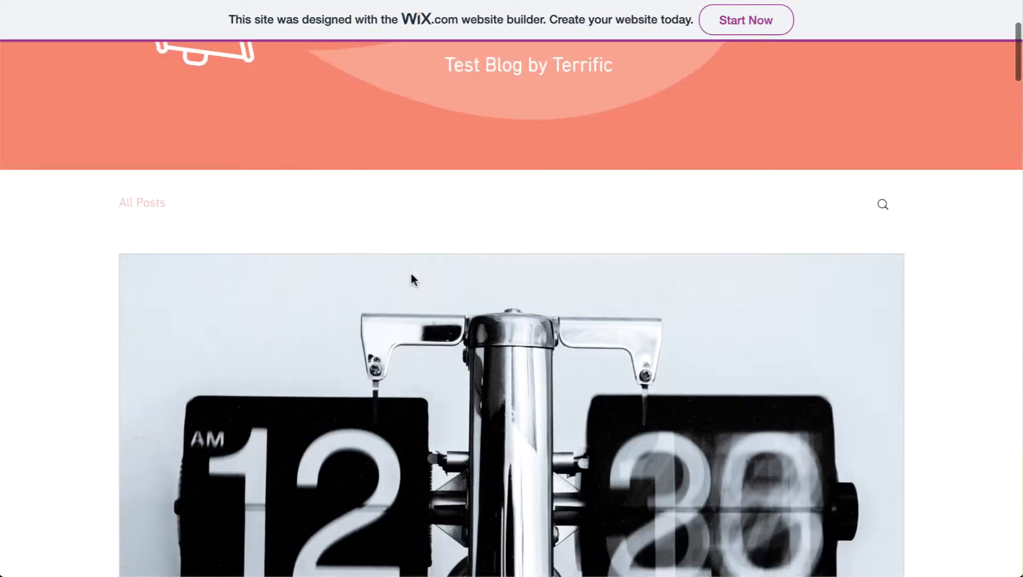
scroll(410, 273, down, 8)
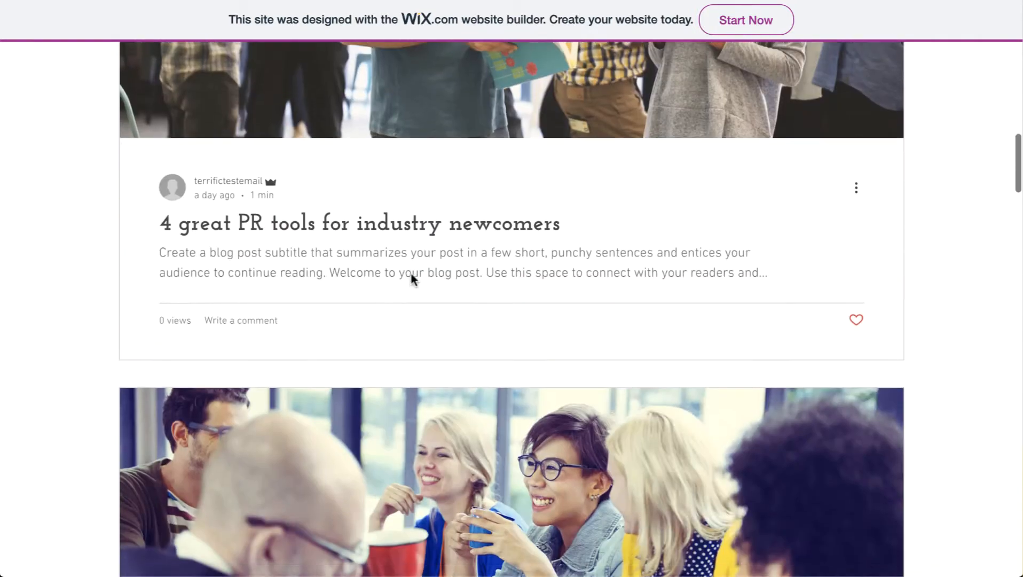
scroll(410, 274, up, 20)
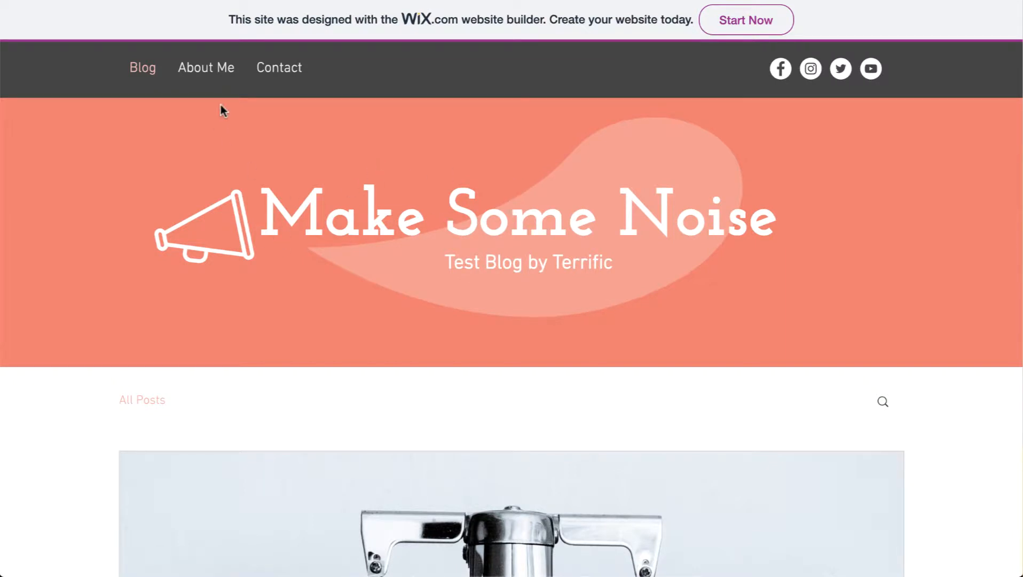
Switch to the blog's RSS feed XML and examine the atom link that holds the feed address.
key(ctrl+Tab)
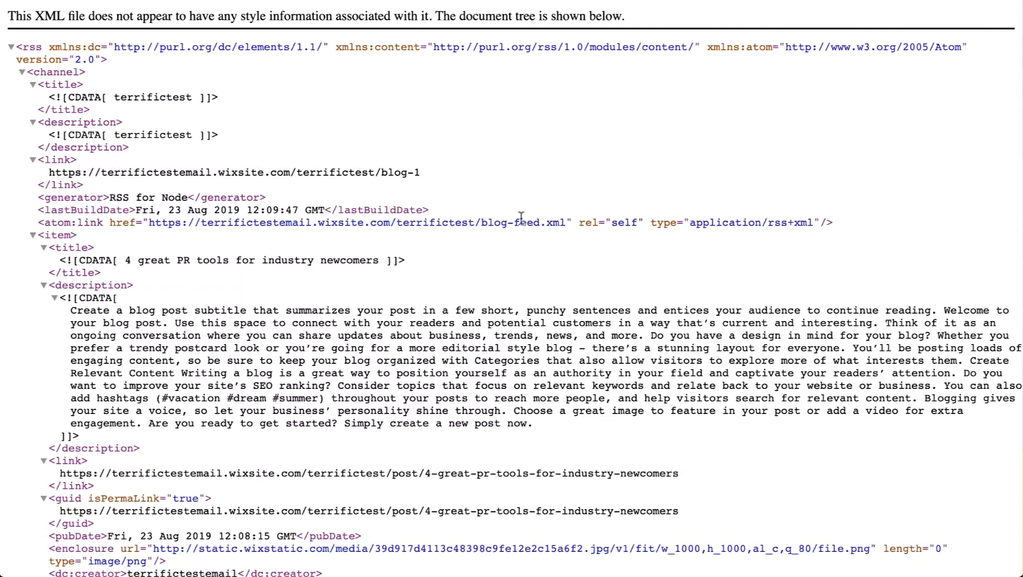
drag(564, 227, 496, 225)
click(491, 225)
triple_click(489, 226)
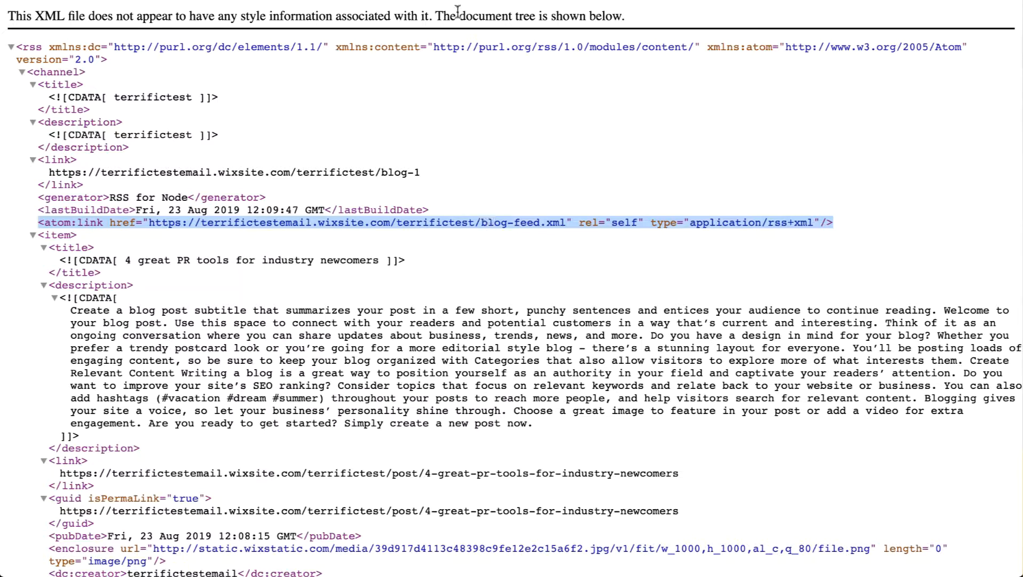
click(463, 98)
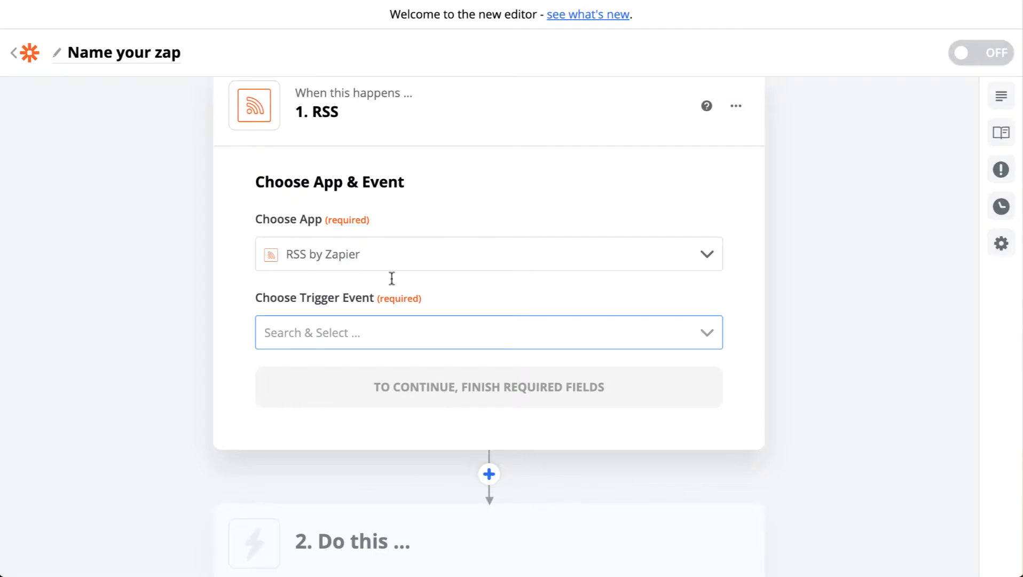
Return to the Zap editor and set New Item in Feed as the RSS trigger event.
click(401, 329)
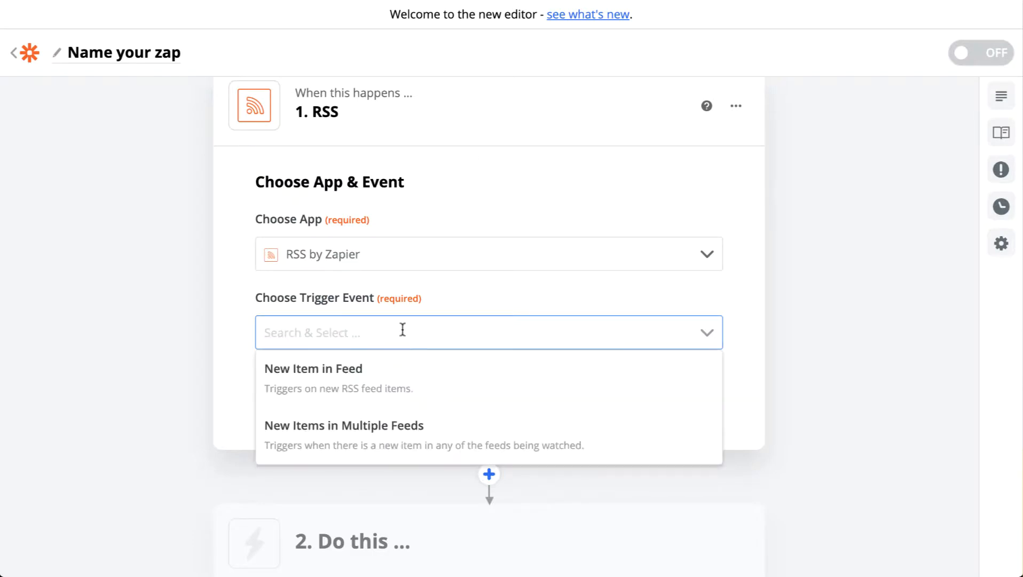
click(348, 375)
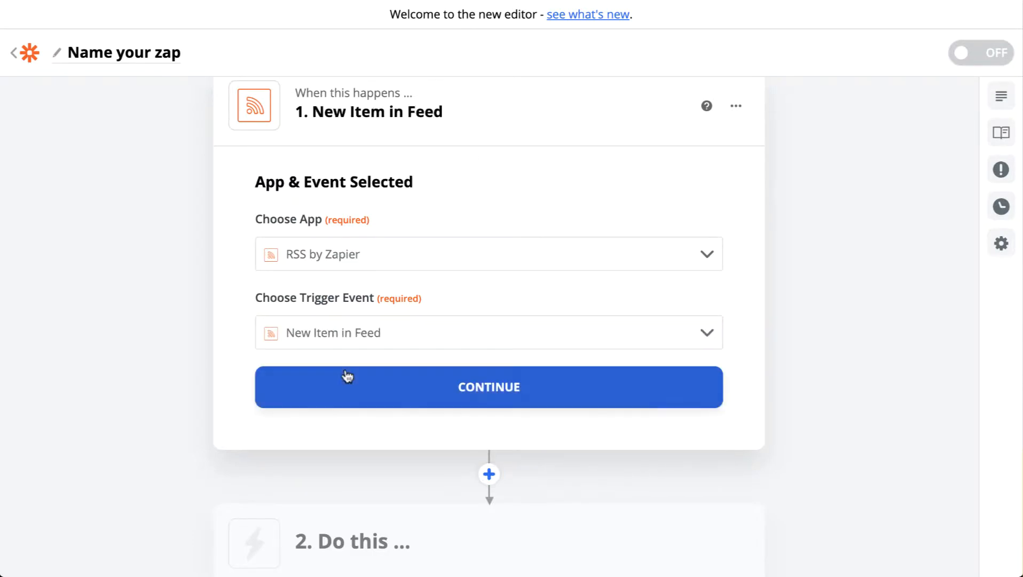
click(505, 378)
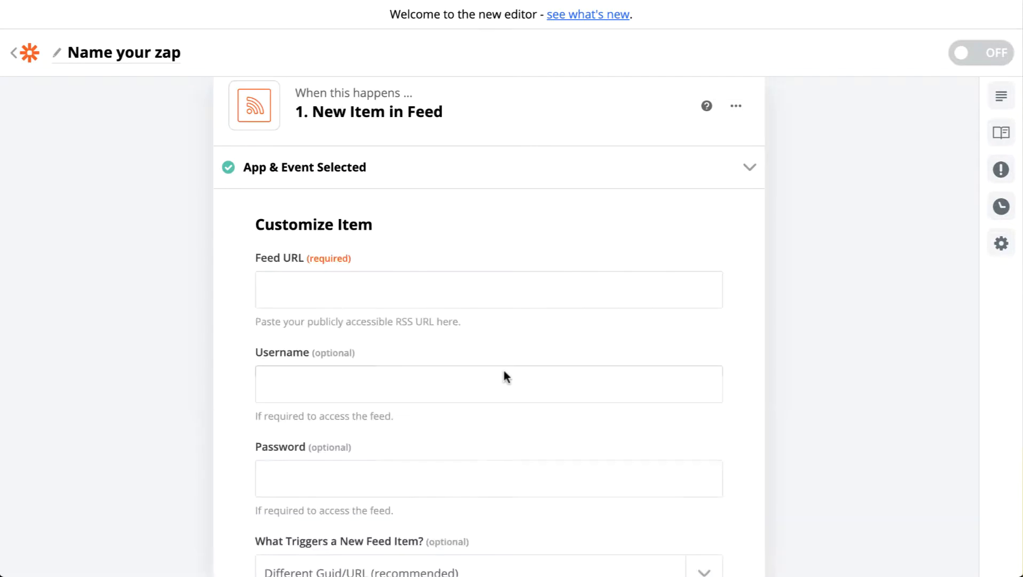
click(373, 298)
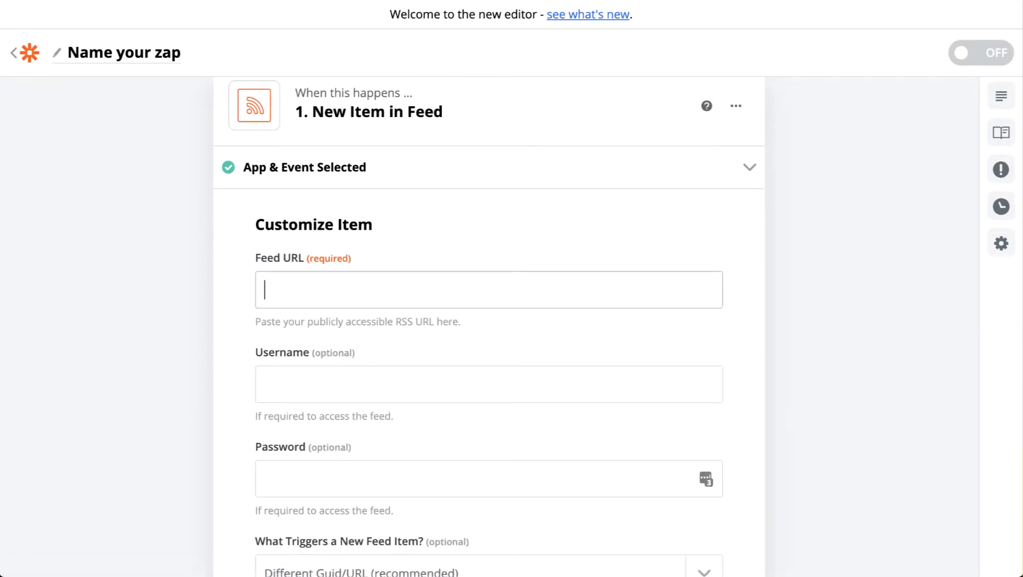
key(ctrl+Tab)
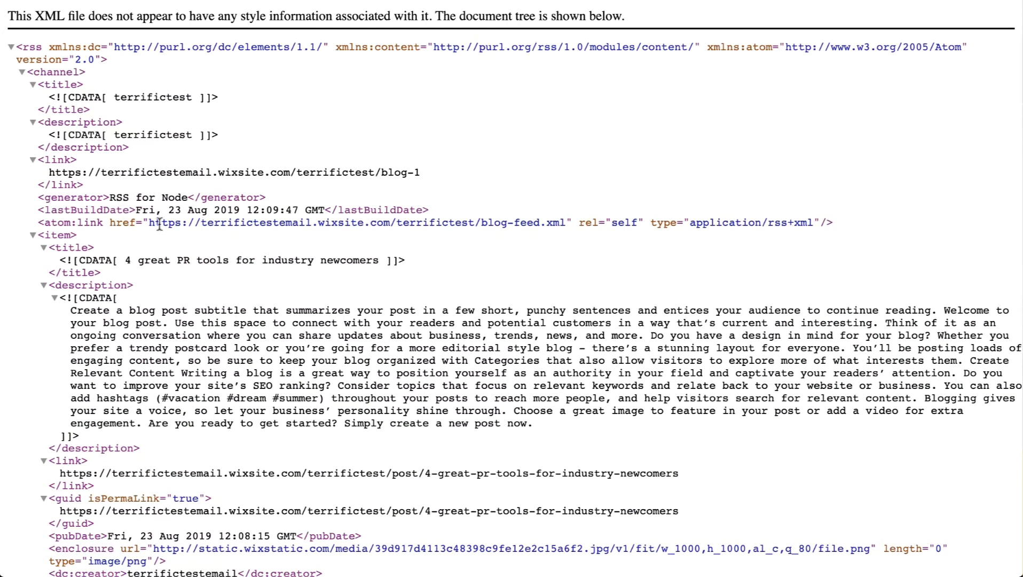
drag(148, 223, 566, 217)
key(super+c)
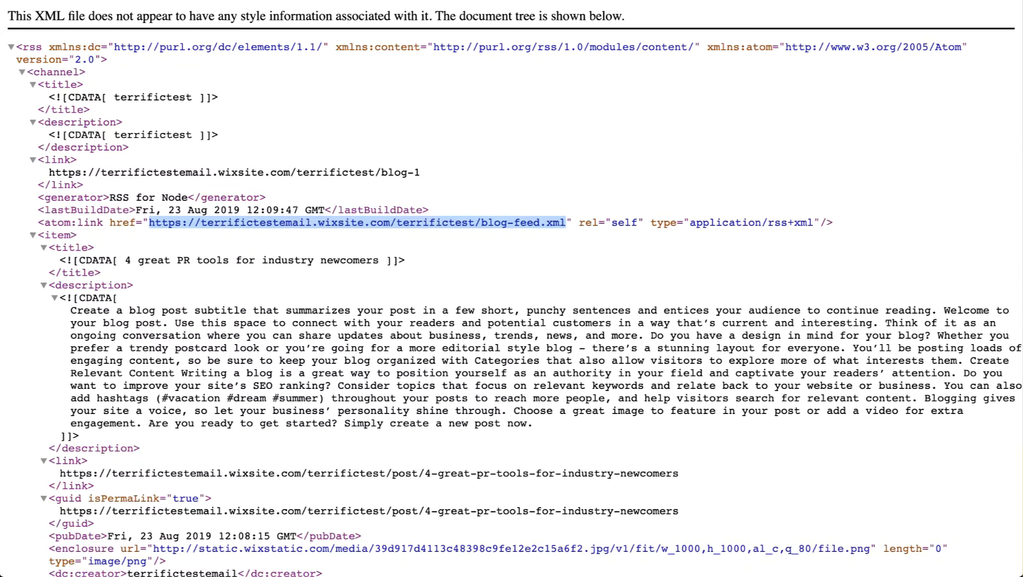
key(ctrl+Tab)
key(super+v)
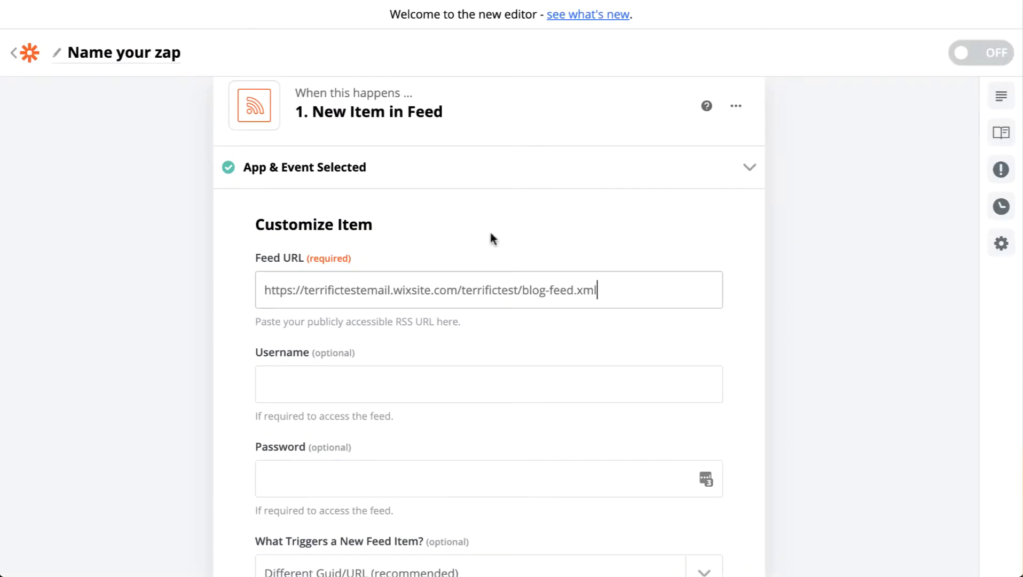
Accept the feed settings with username and password left empty, and test the RSS connection by finding an item.
scroll(490, 235, down, 2)
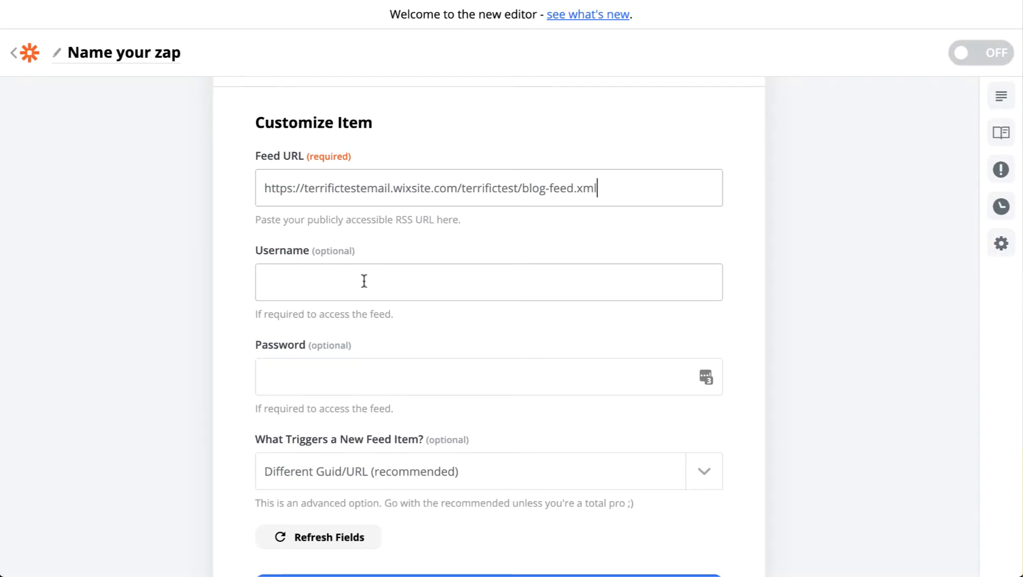
click(345, 281)
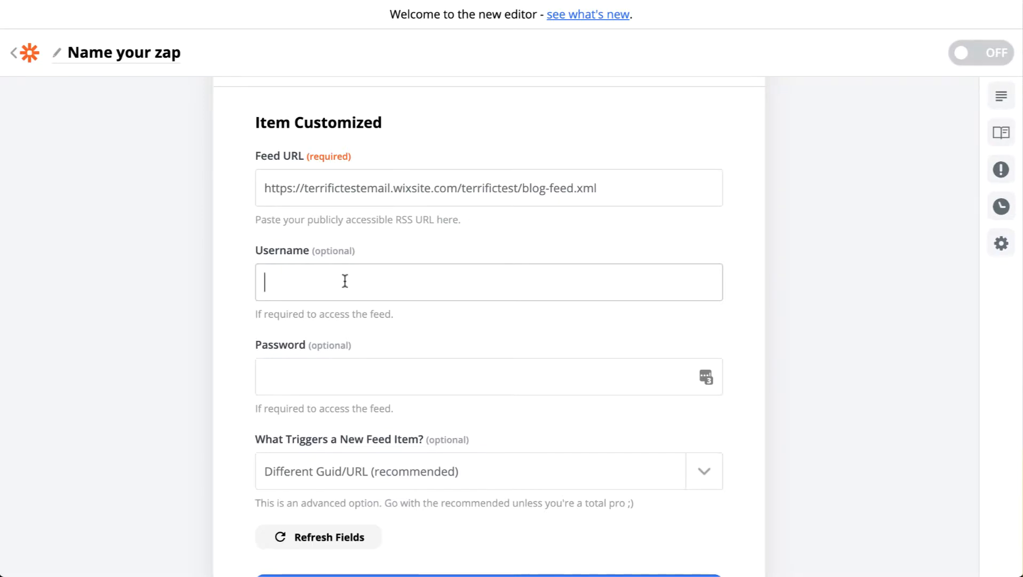
scroll(345, 281, down, 2)
scroll(432, 241, down, 2)
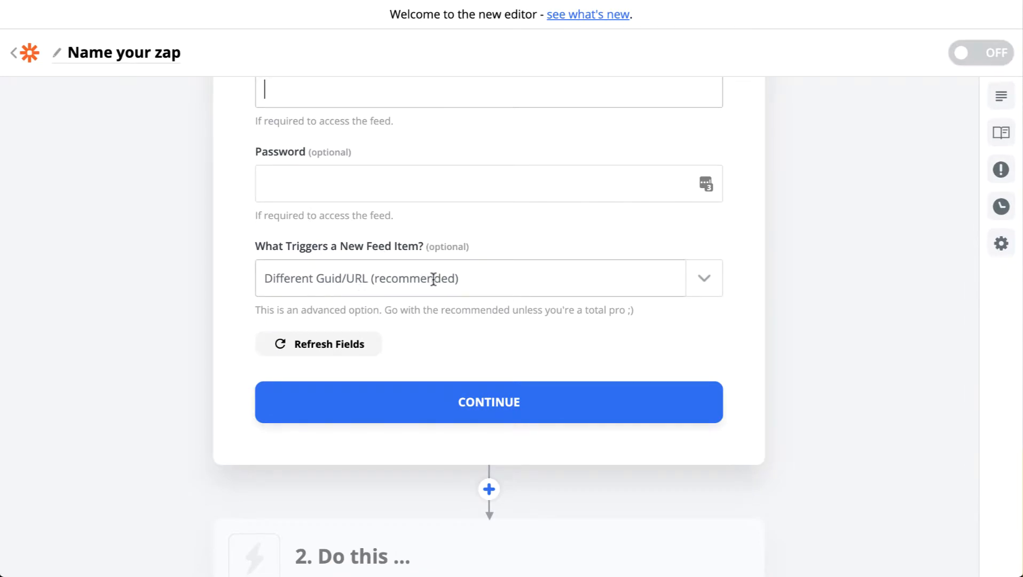
scroll(446, 299, down, 1)
scroll(450, 309, down, 2)
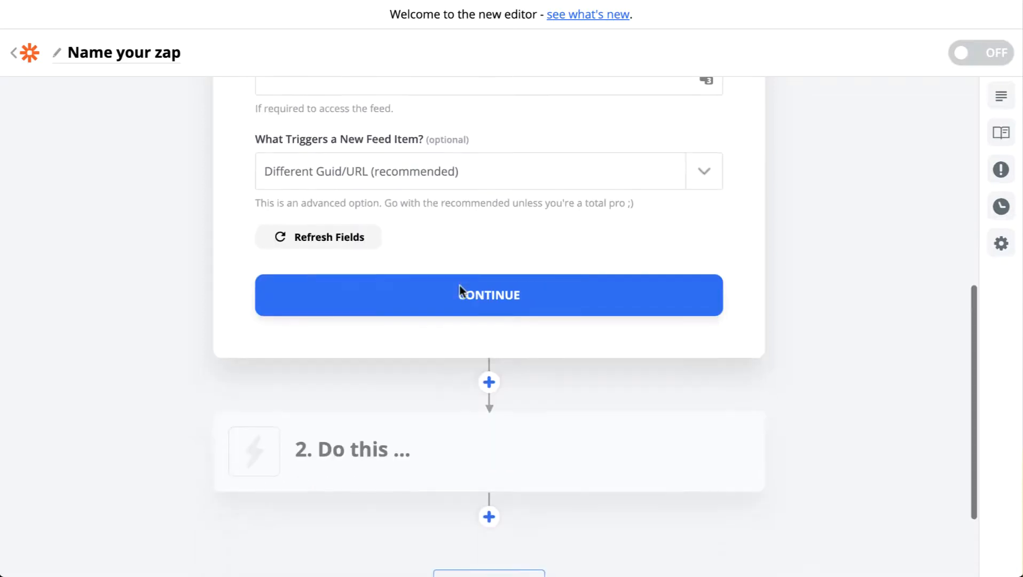
click(489, 307)
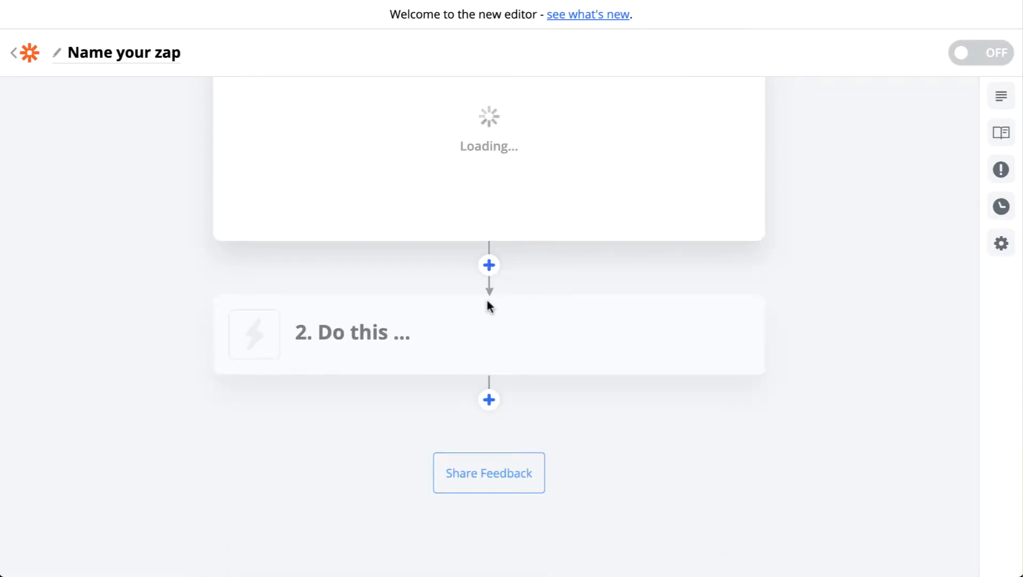
scroll(487, 303, up, 3)
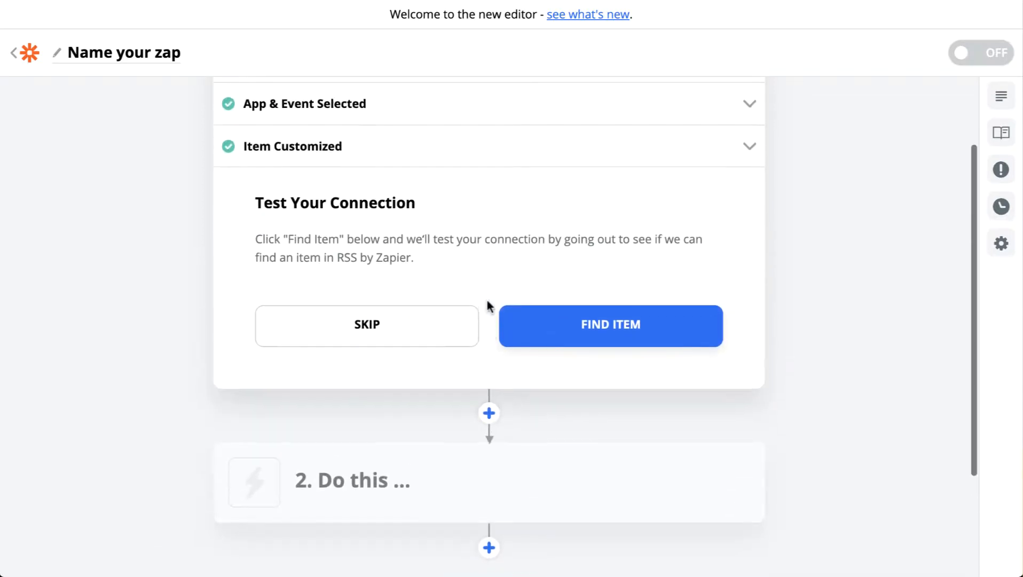
click(601, 320)
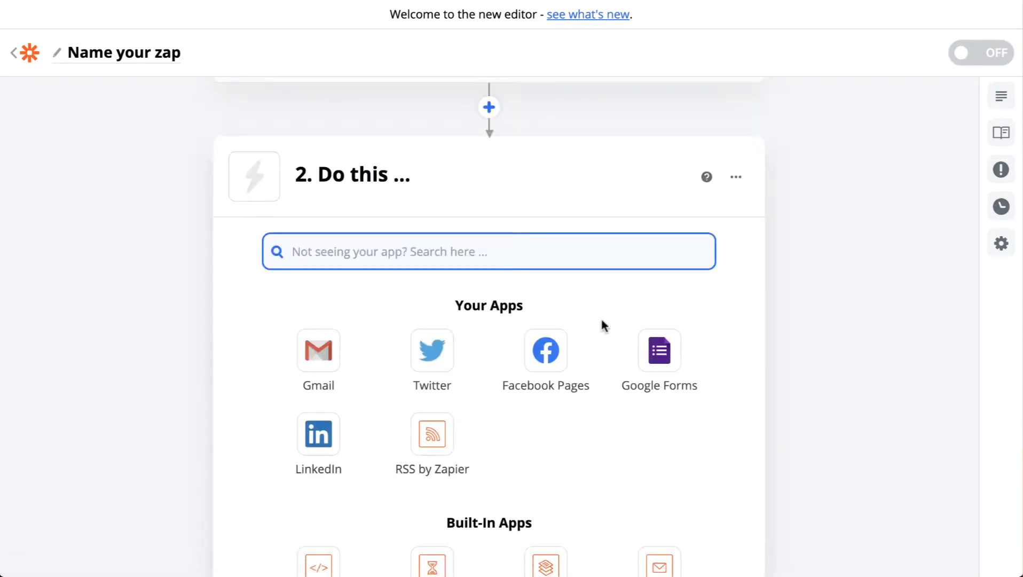
Reopen the New Item in Feed trigger, examine the contents of sample Item A, and finish editing the trigger.
scroll(603, 325, up, 2)
click(530, 160)
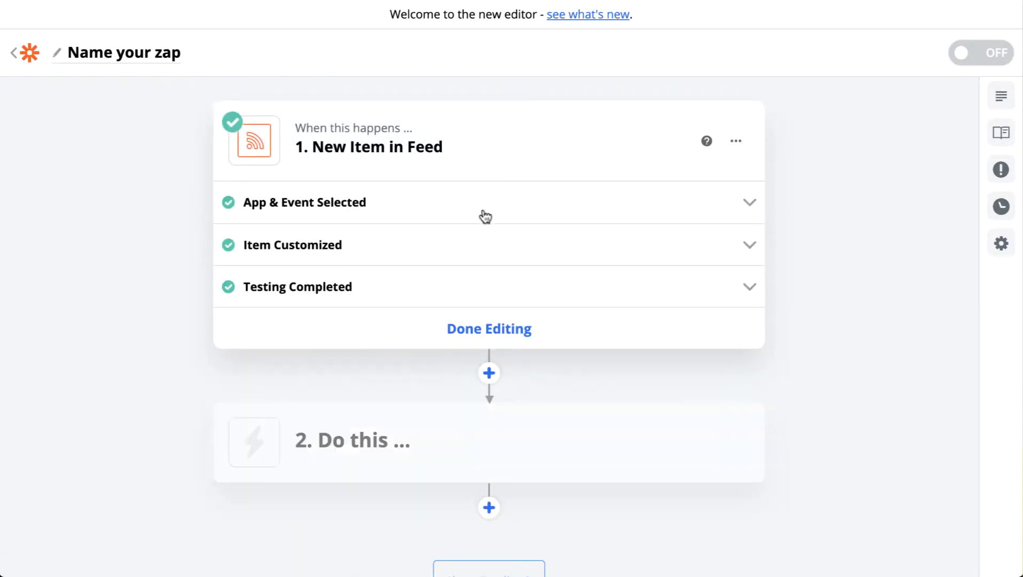
click(388, 296)
scroll(533, 414, down, 2)
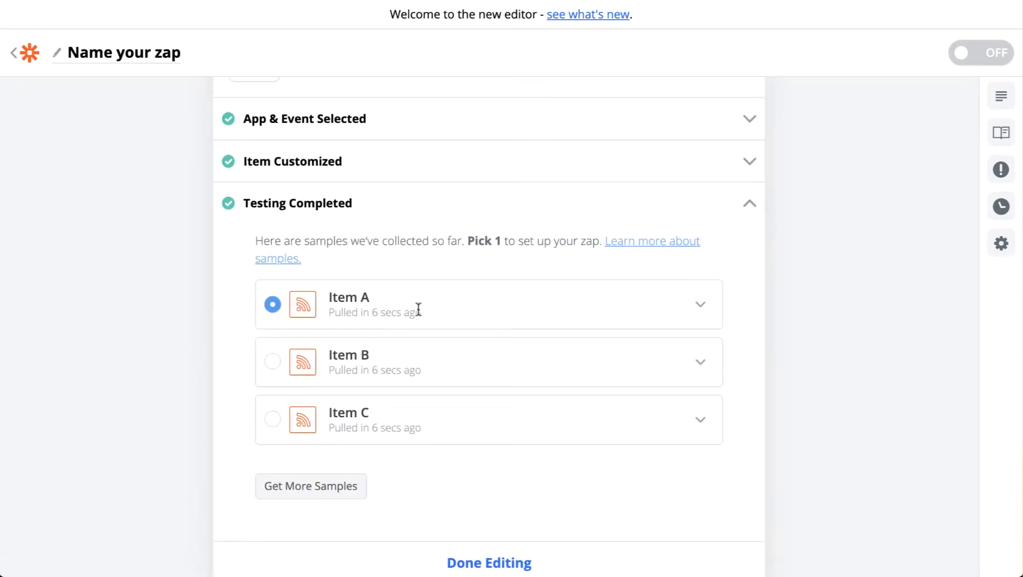
click(701, 304)
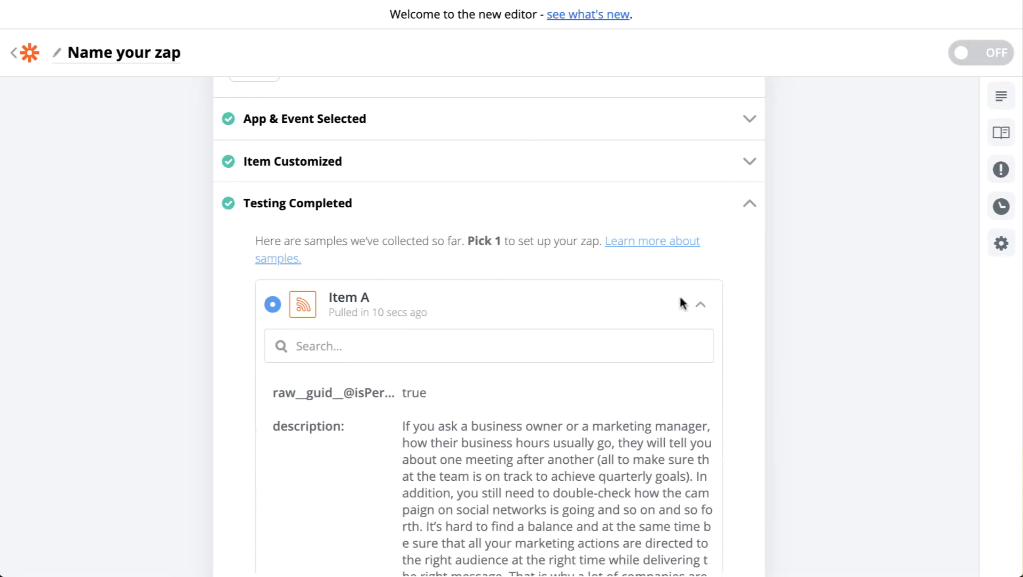
scroll(512, 278, down, 3)
scroll(494, 305, down, 5)
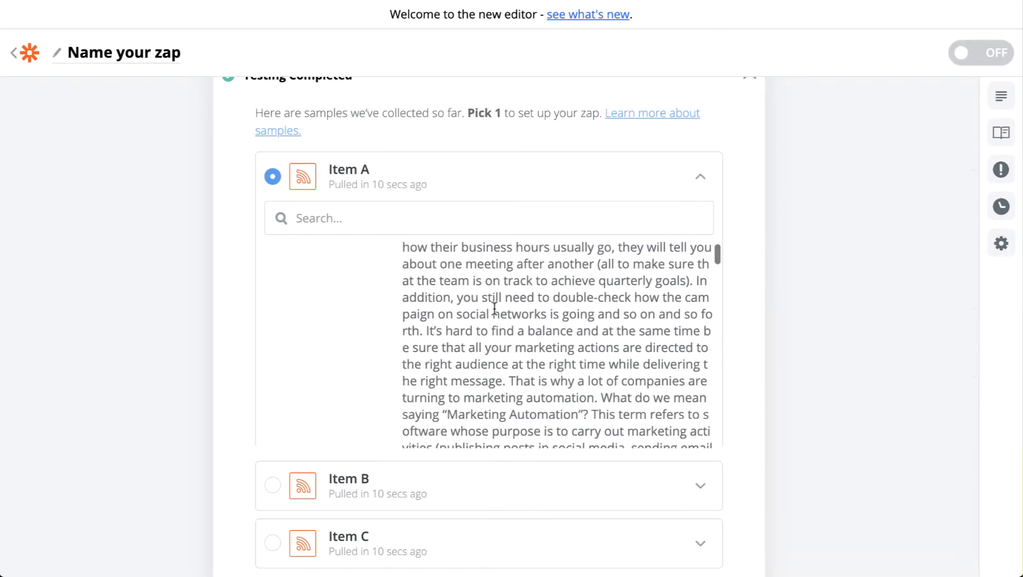
scroll(493, 309, down, 2)
scroll(492, 308, up, 8)
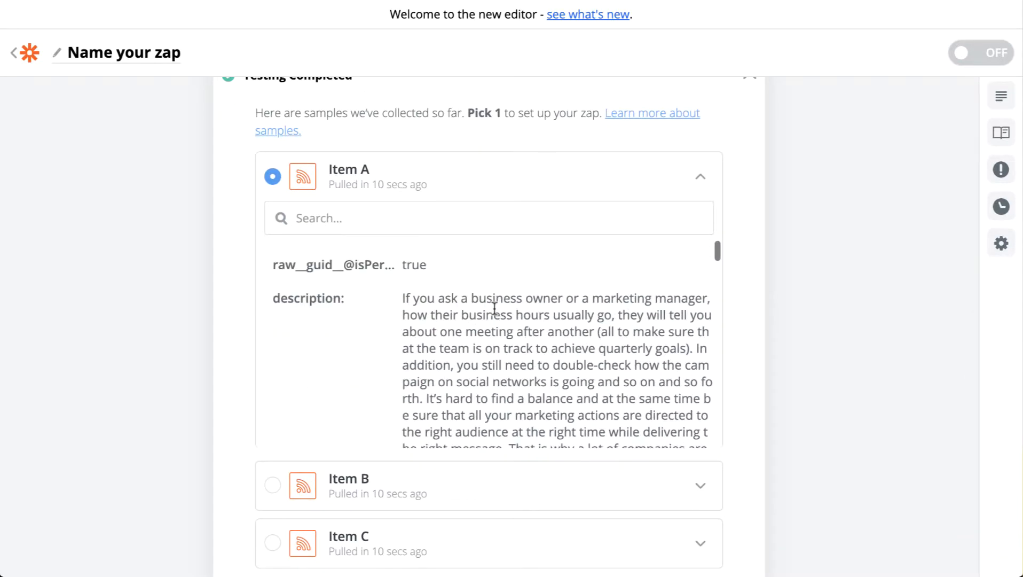
click(701, 262)
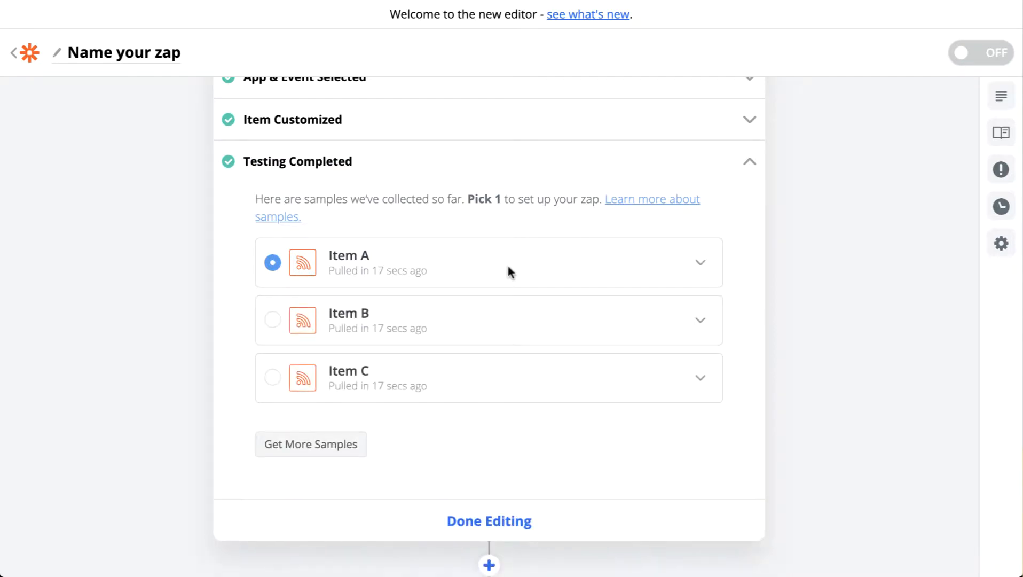
scroll(470, 453, down, 2)
click(482, 446)
Search the apps for "mail" in the Zap's second step and choose Mailchimp as the action app.
click(322, 255)
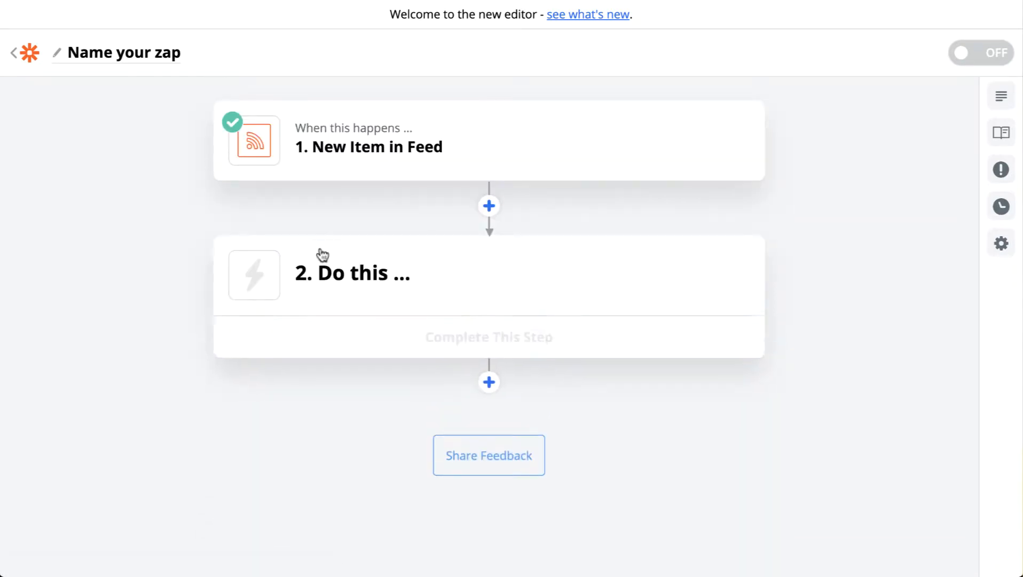
scroll(519, 301, down, 2)
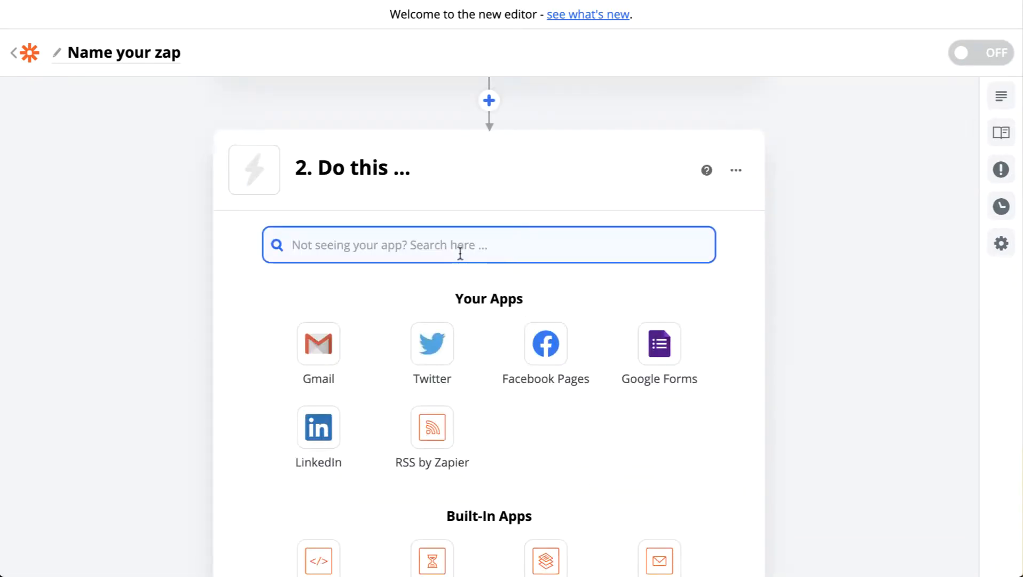
scroll(461, 254, down, 1)
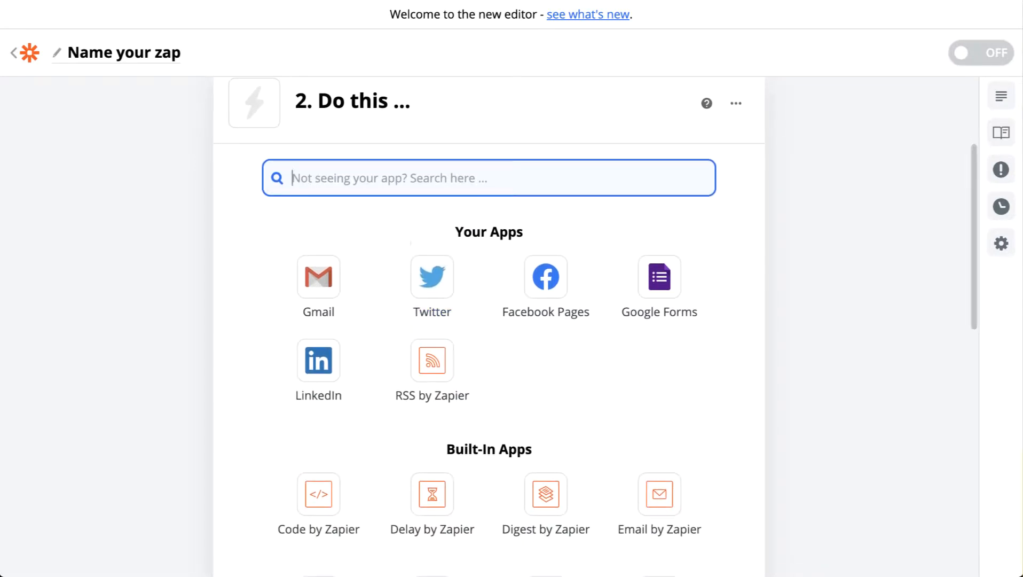
text(mail)
click(420, 262)
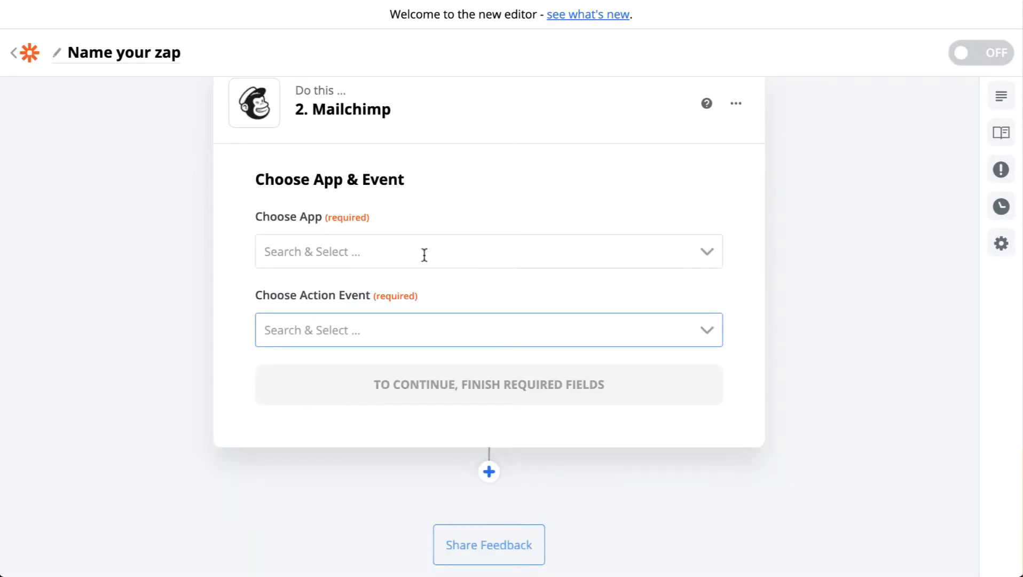
Choose Create Campaign as the Mailchimp action event and continue to the account selection.
click(499, 335)
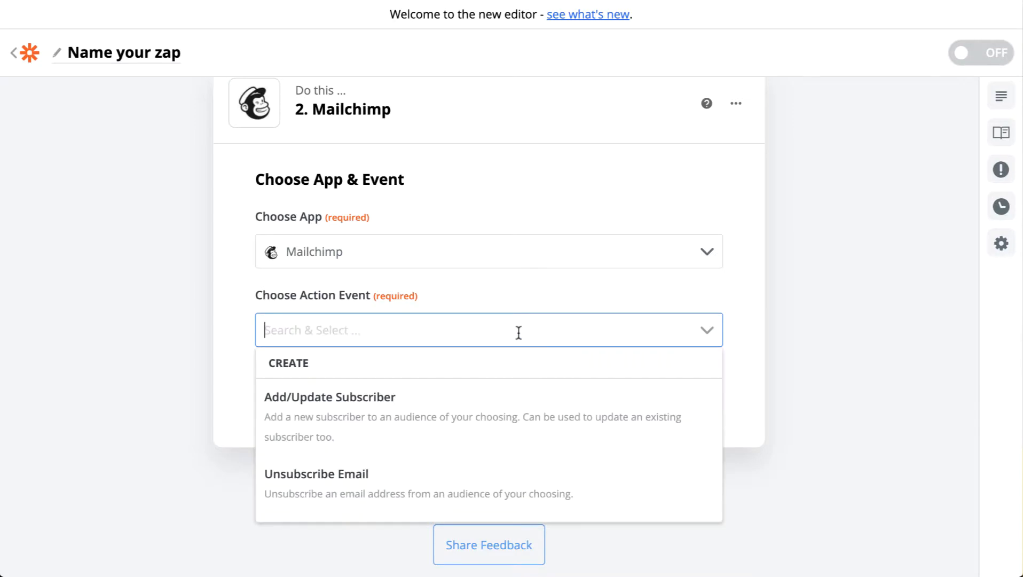
scroll(365, 423, down, 5)
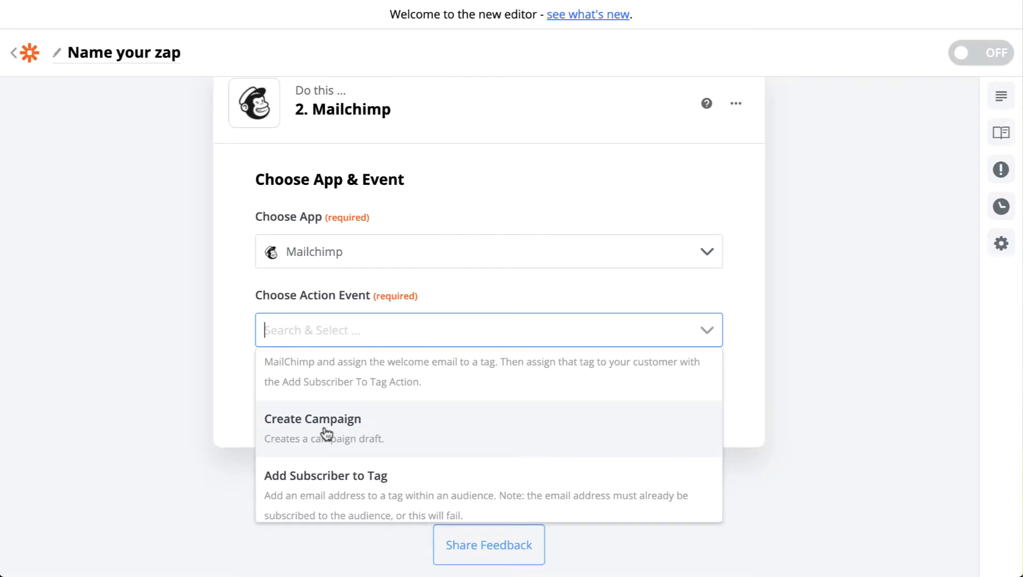
click(327, 434)
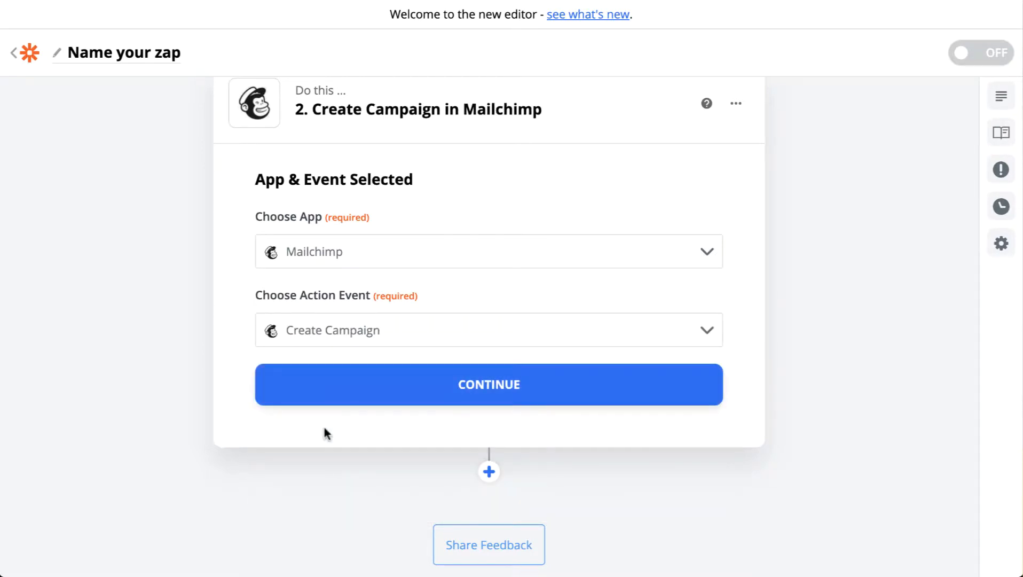
scroll(325, 428, up, 1)
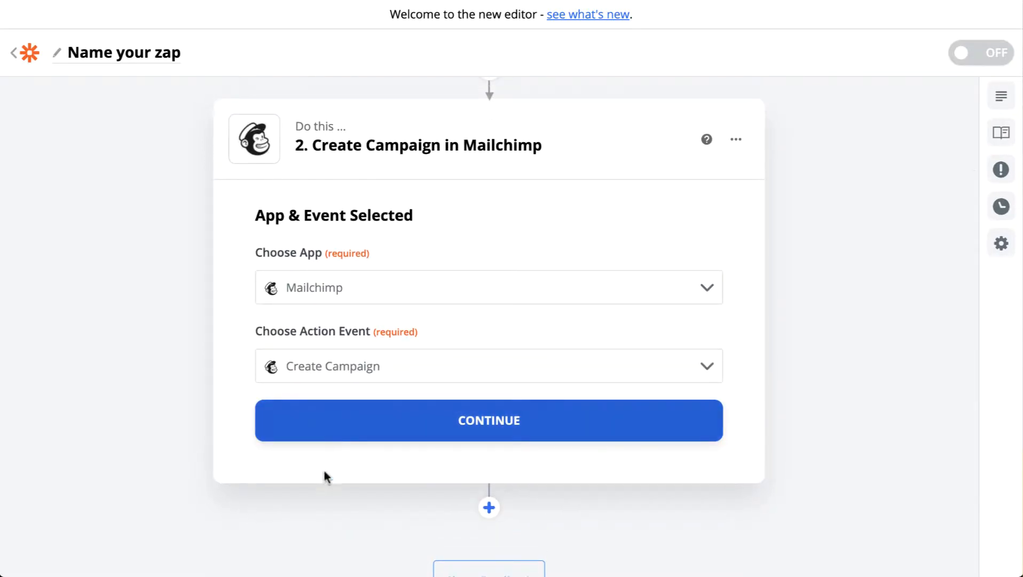
click(448, 427)
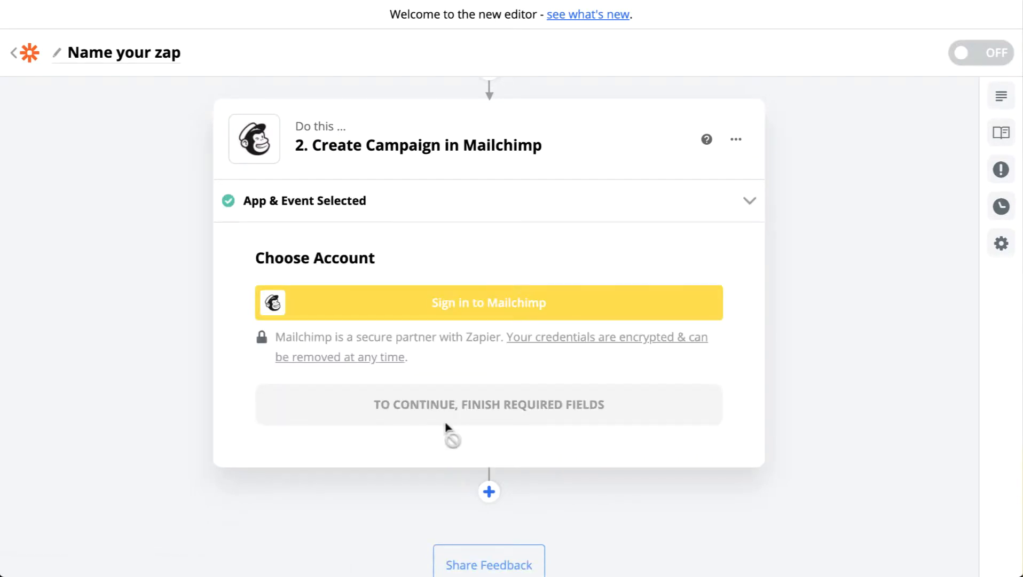
Connect the Mailchimp account by logging in with the prefilled credentials, and continue to the campaign settings.
click(490, 303)
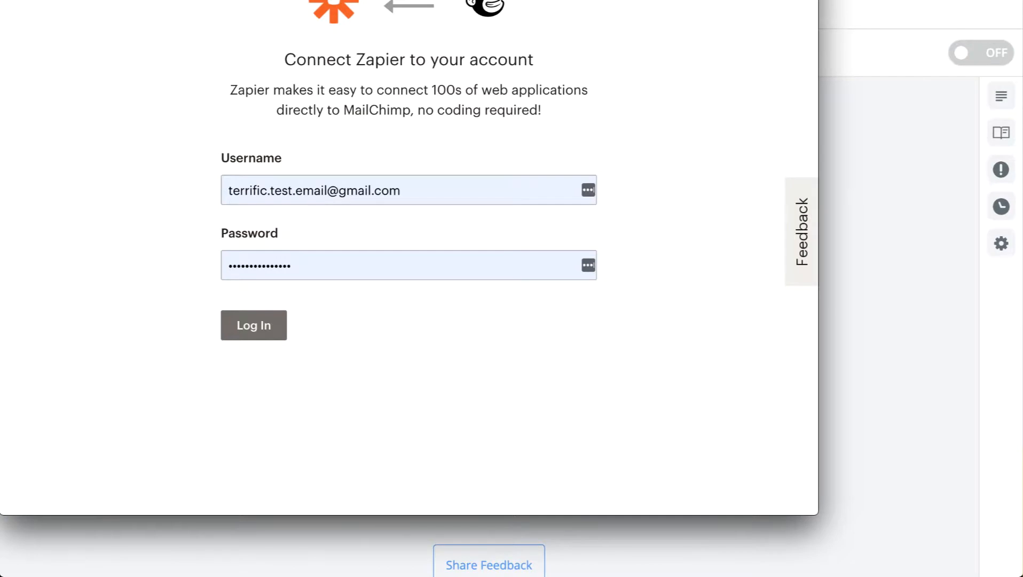
click(465, 237)
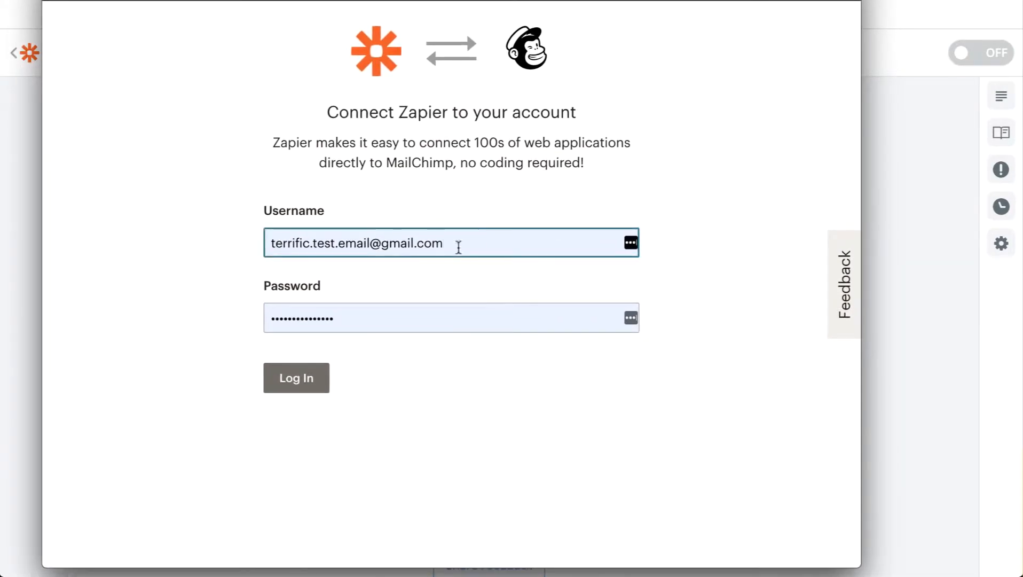
click(297, 378)
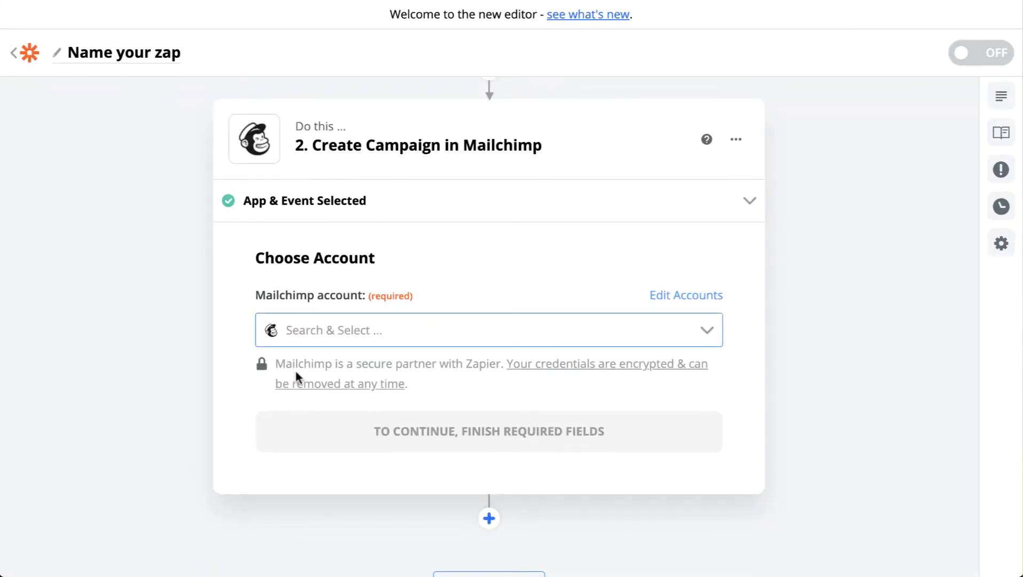
click(507, 431)
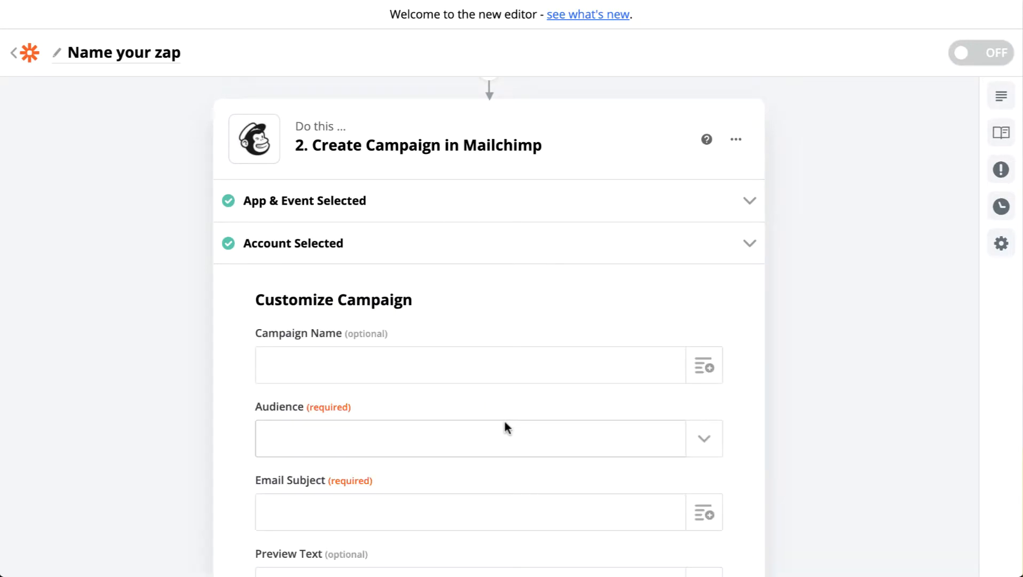
Enter "Latest Blog Post Promo (" as the start of the Campaign Name.
scroll(505, 422, down, 2)
scroll(407, 228, down, 1)
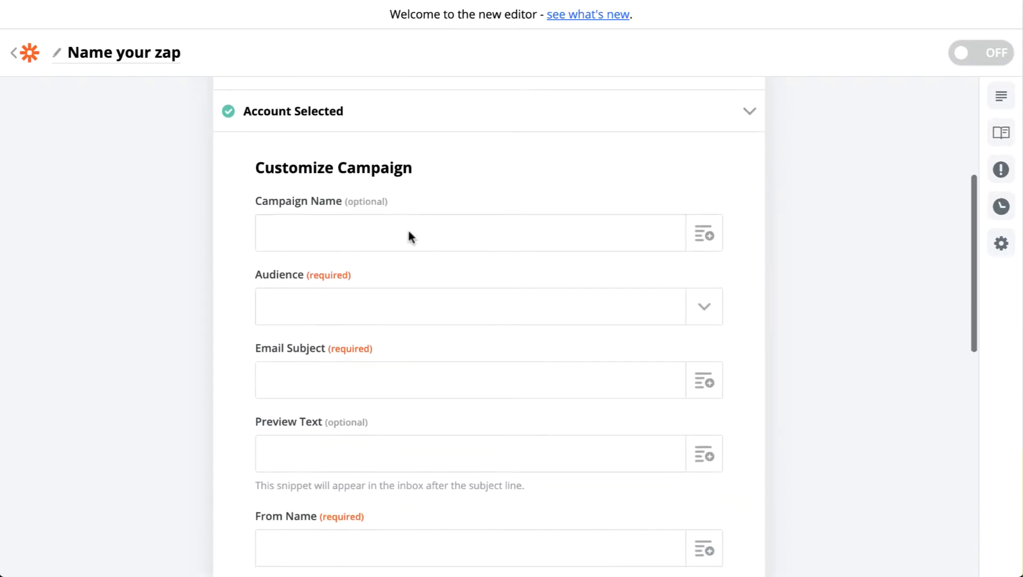
click(409, 231)
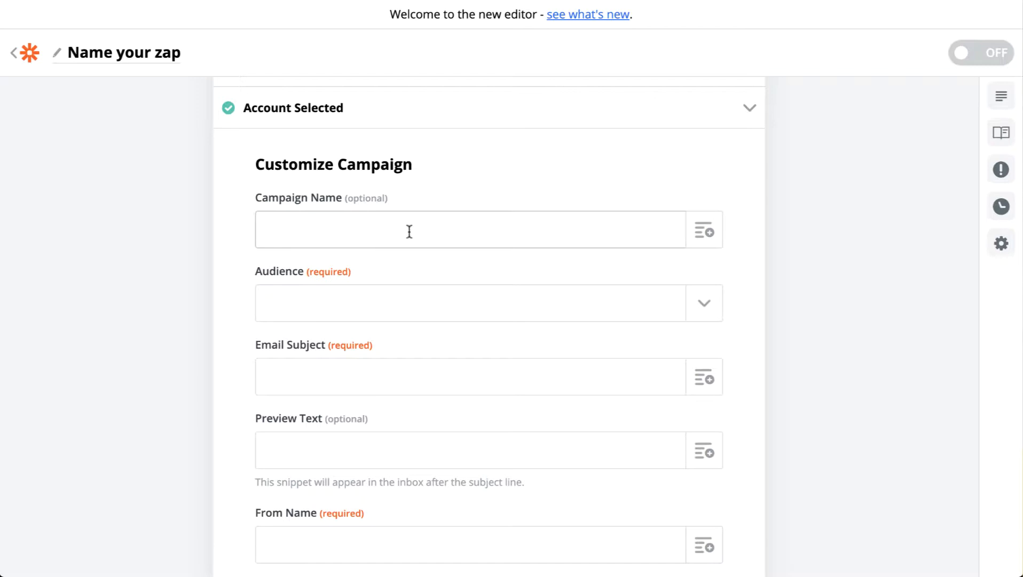
text(Latest Blog Post )
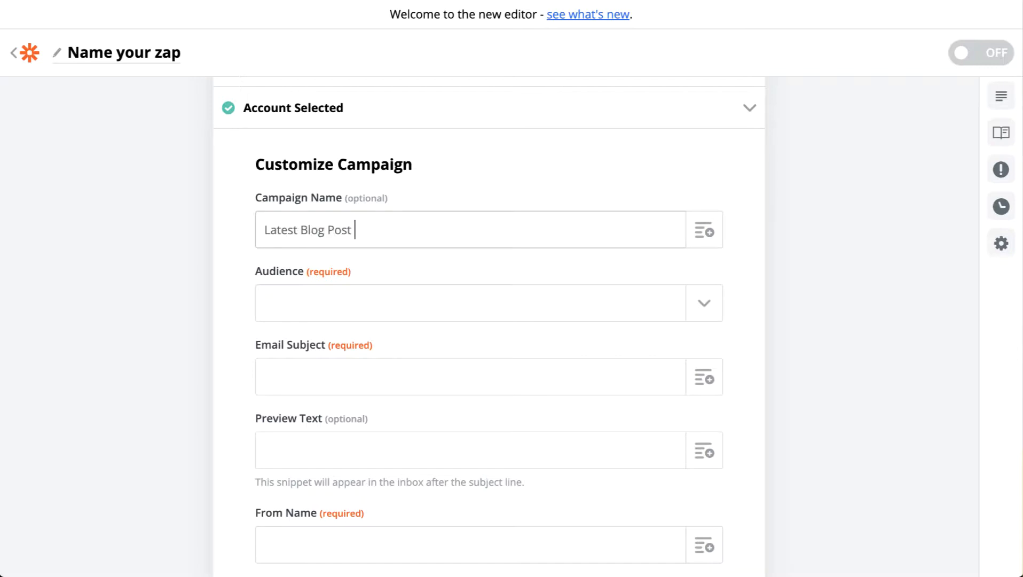
text(Promo)
key(ctrl+a)
key(Right)
Insert the feed item's Pub Date at the end of the Campaign Name and add a closing parenthesis.
click(708, 231)
scroll(475, 459, down, 1)
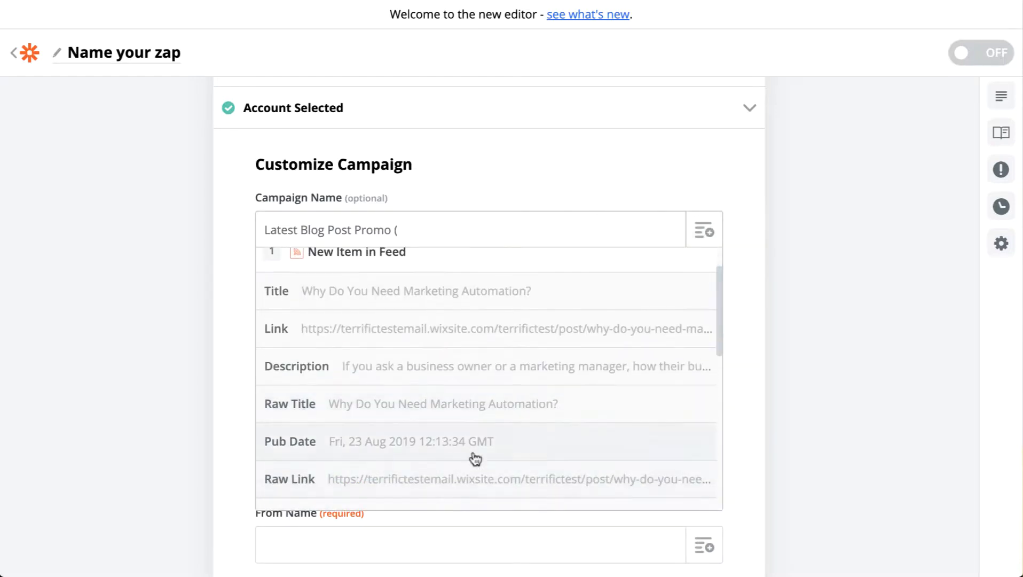
scroll(489, 452, down, 7)
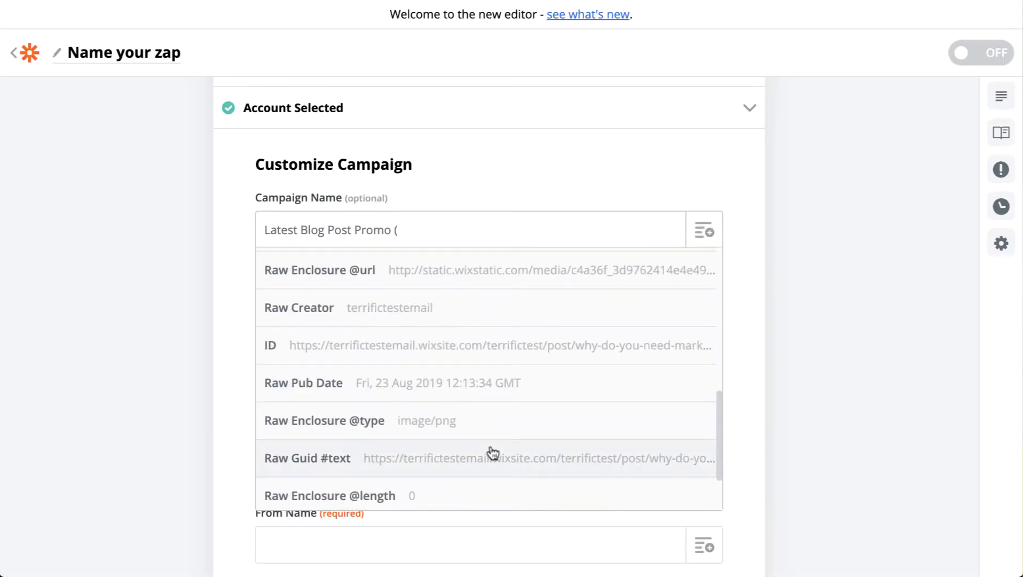
scroll(491, 452, down, 2)
scroll(477, 379, up, 10)
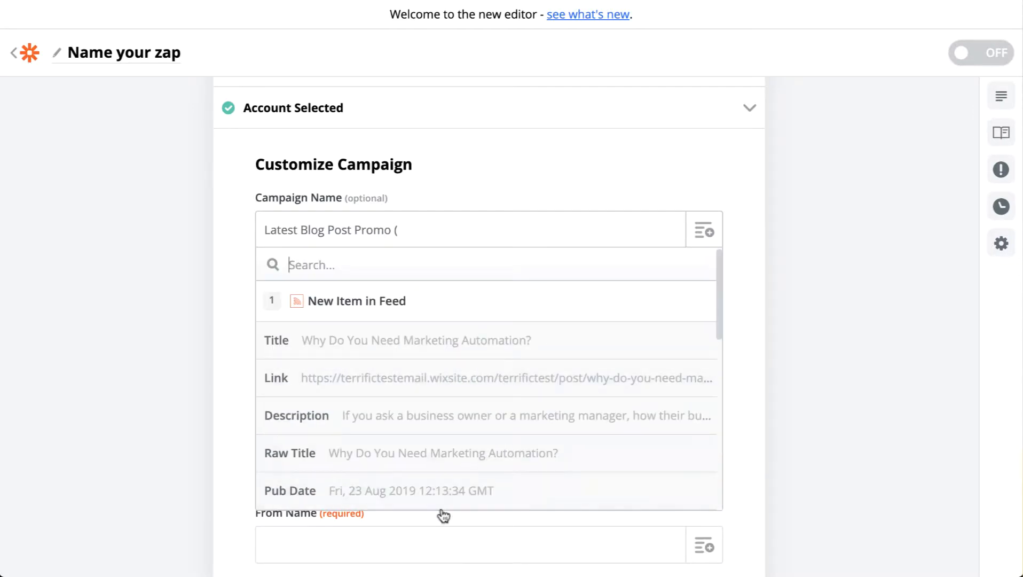
click(440, 494)
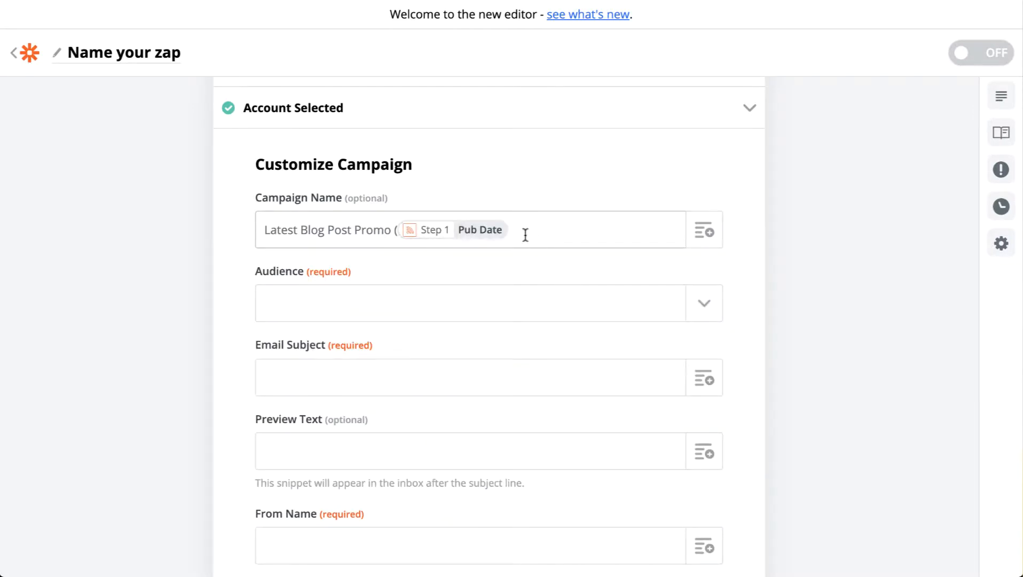
text())
Choose Terrifictestemail as the audience and set the Email Subject to "New article - " followed by the feed item's Title.
click(458, 297)
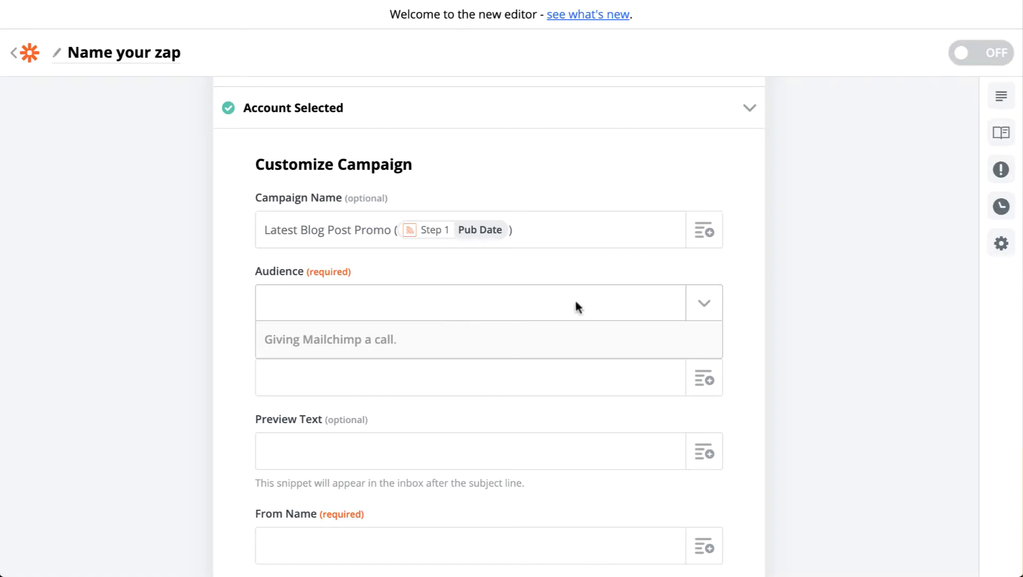
click(429, 372)
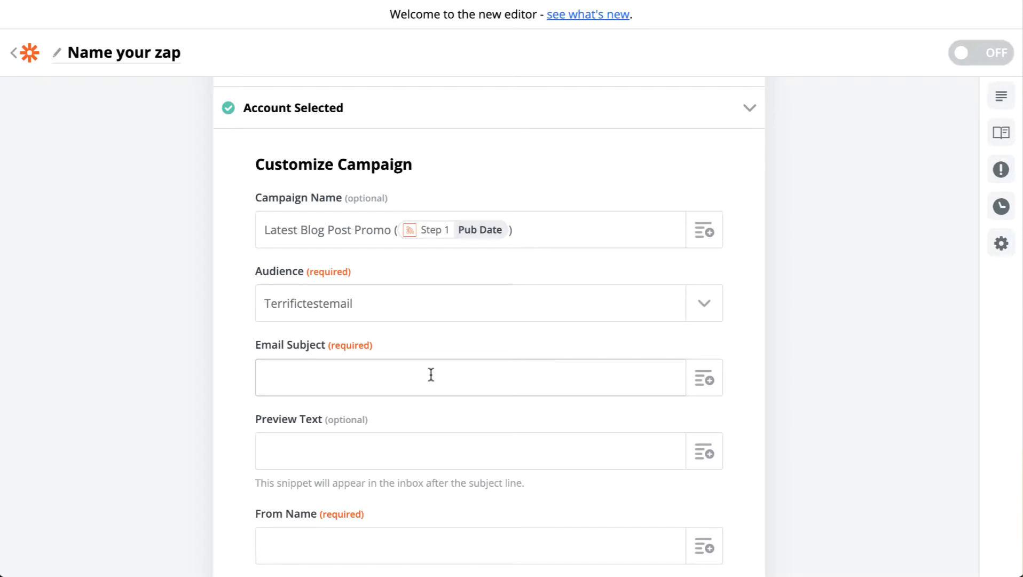
scroll(423, 347, down, 1)
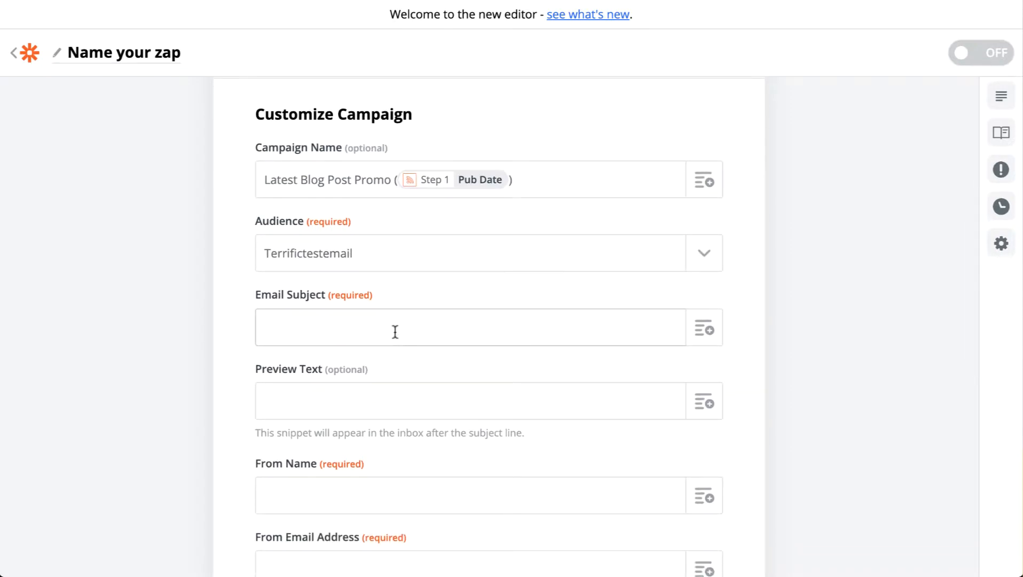
click(394, 331)
text(New article -)
click(703, 327)
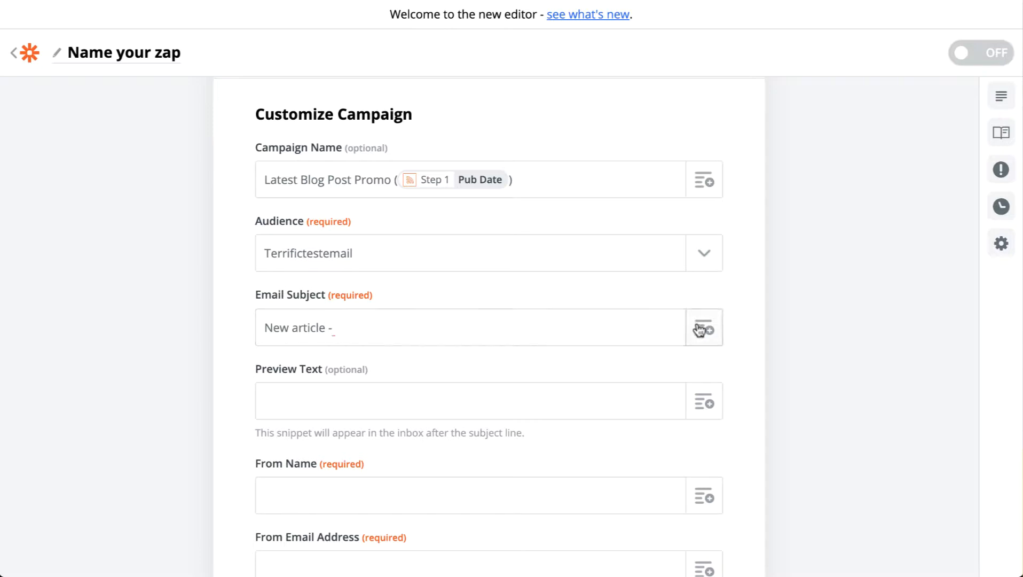
click(463, 442)
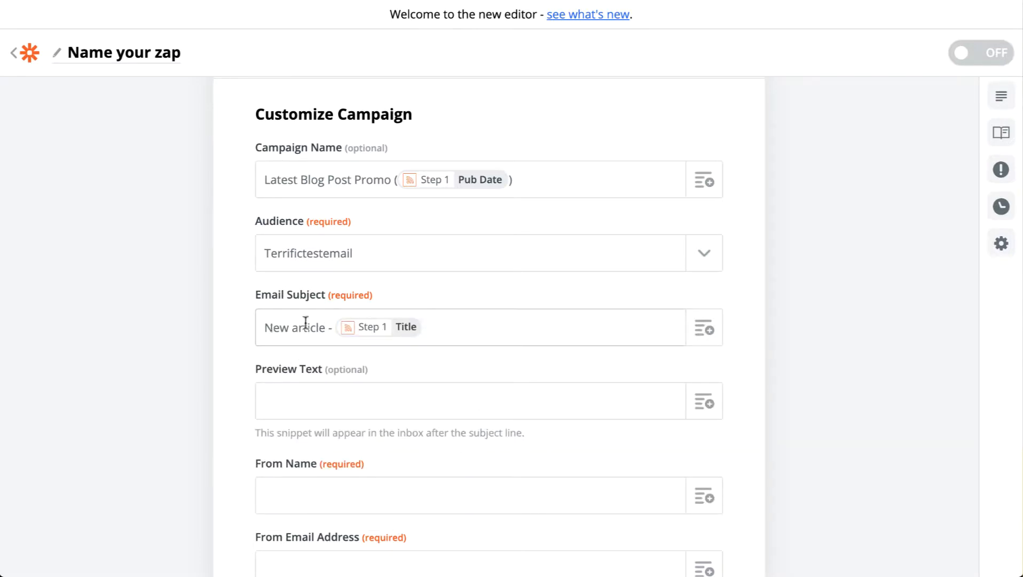
Replace "New" in the Email Subject with "Check out our latest" and copy the whole subject including its Title field.
double_click(273, 329)
text(Check out our lates)
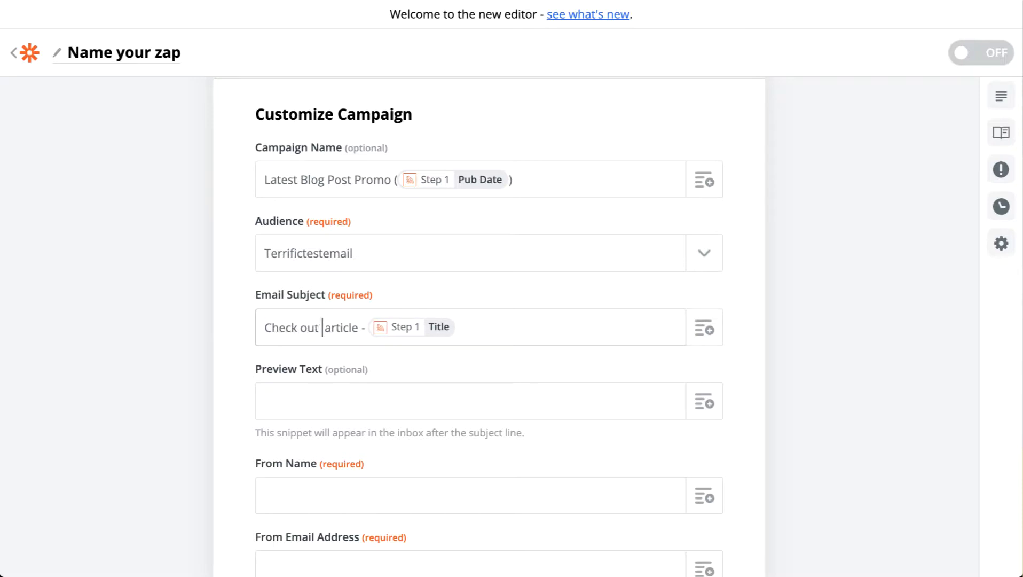
text(t)
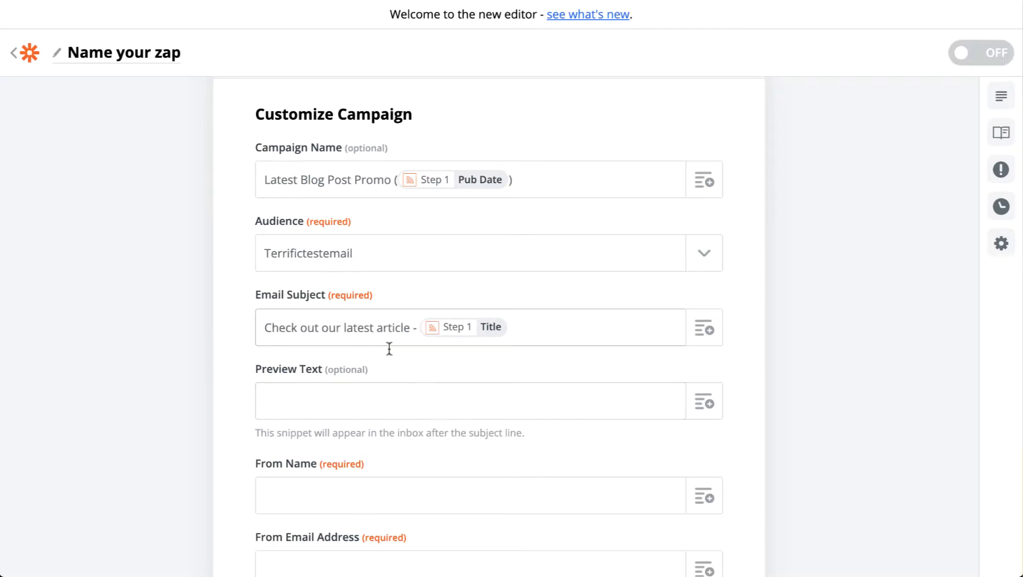
drag(263, 326, 672, 321)
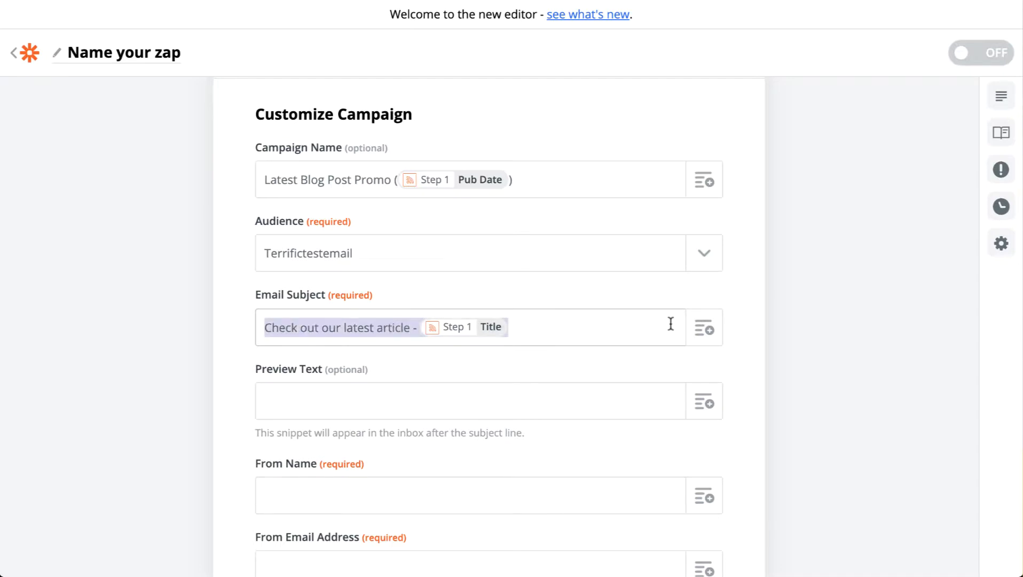
Delete the text and dash before the Title field so the Email Subject contains only the feed item's Title.
click(274, 324)
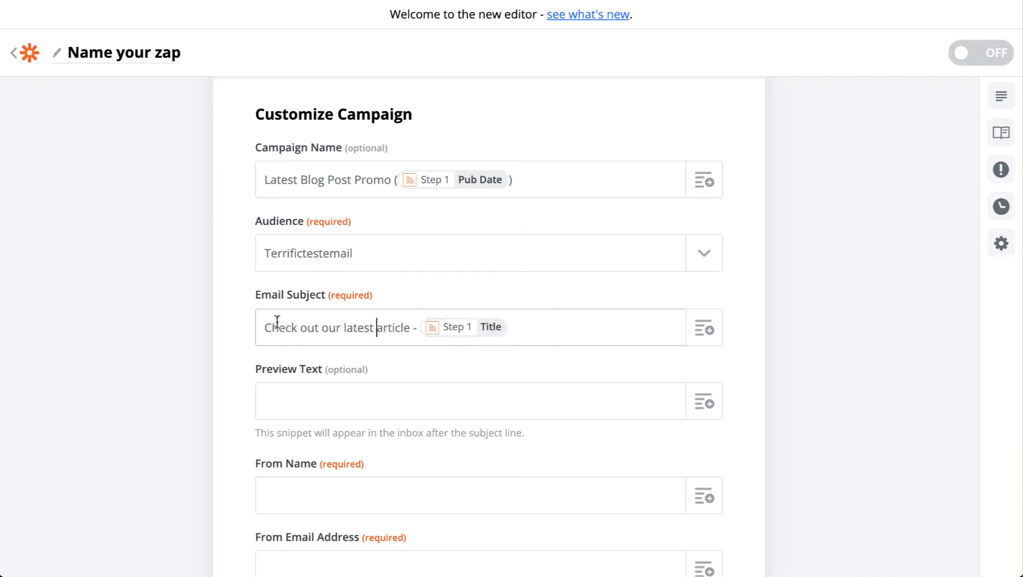
double_click(276, 324)
drag(276, 324, 412, 325)
key(BackSpace)
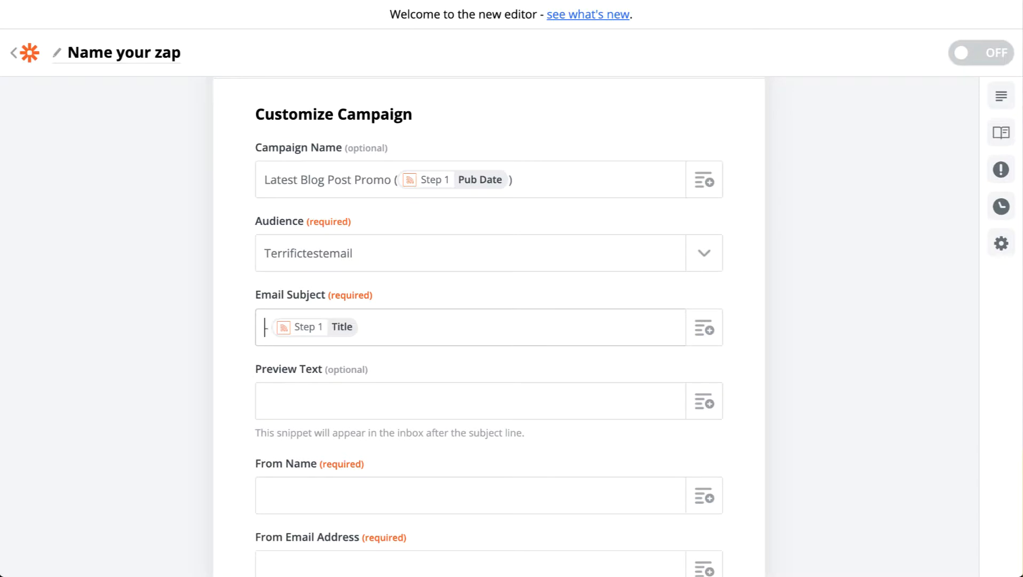
key(BackSpace)
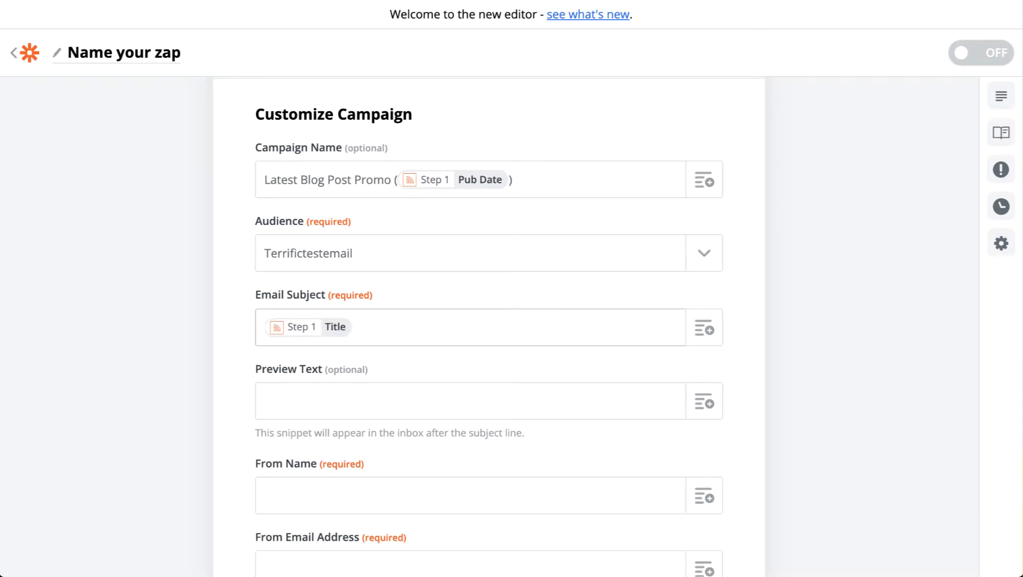
Leave Preview Text empty, set From Name to Terrific, and enter the sender's email in From Email Address.
click(390, 391)
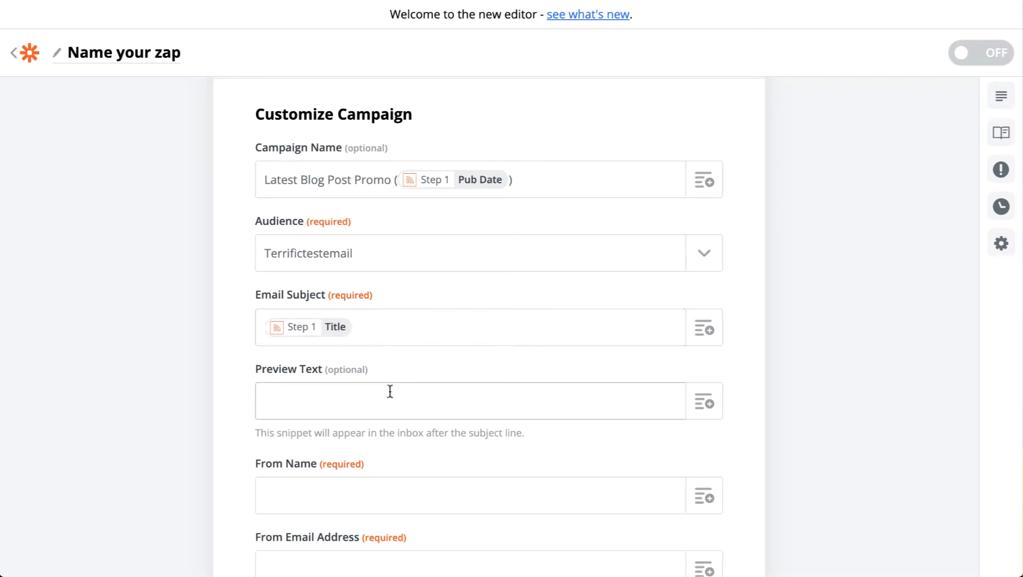
scroll(397, 392, down, 3)
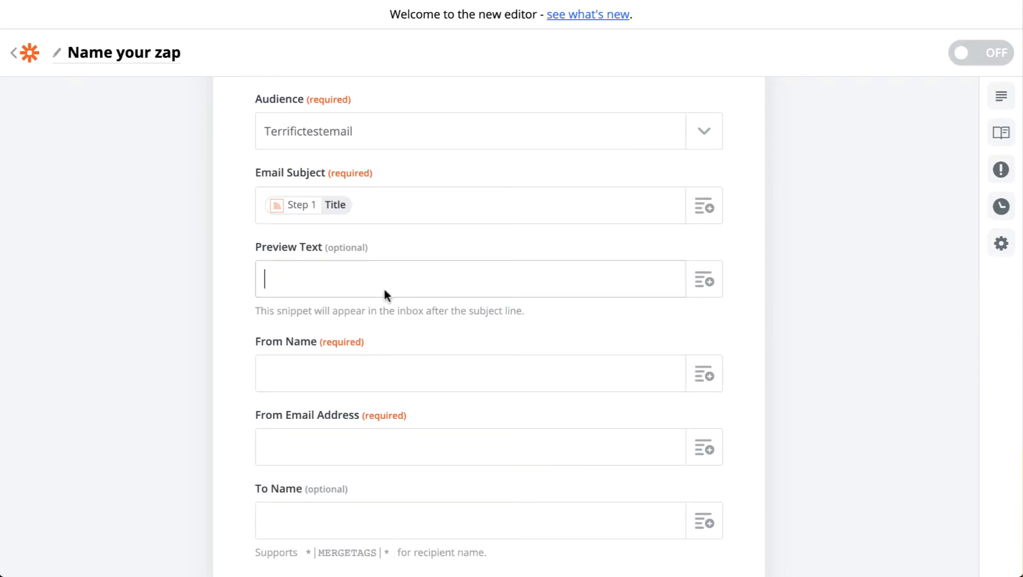
click(356, 373)
scroll(441, 324, down, 1)
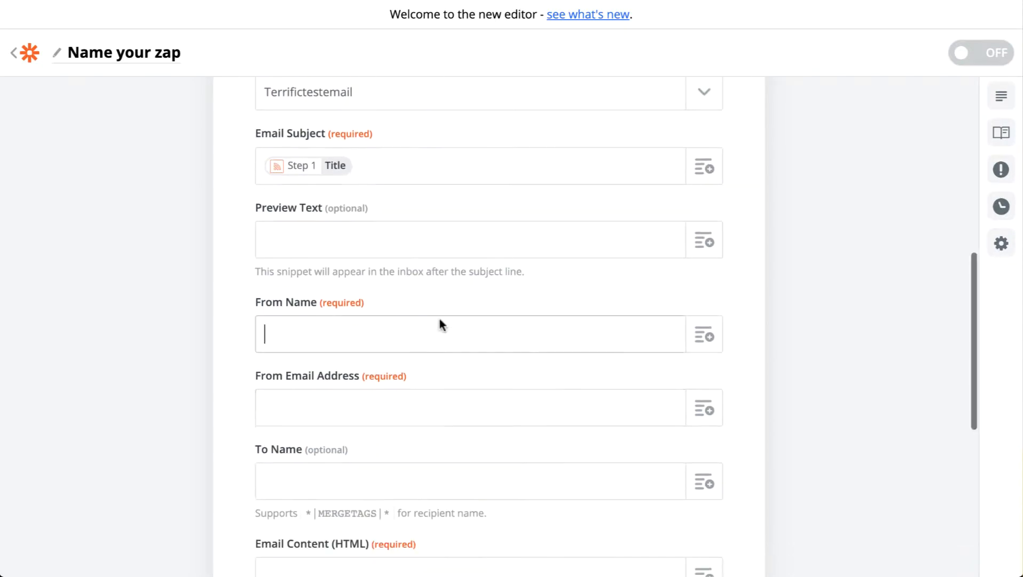
text(Terrific)
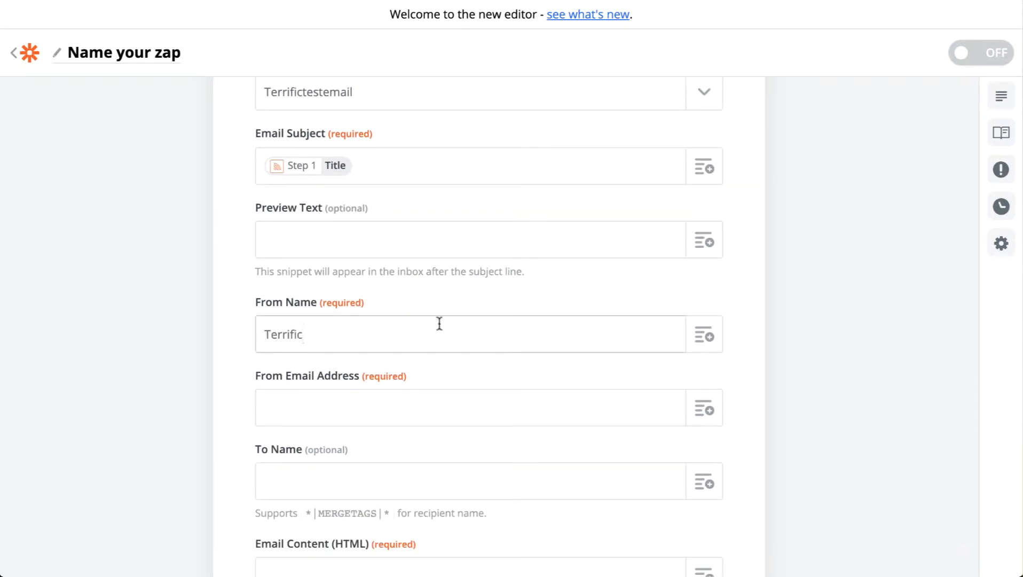
click(423, 409)
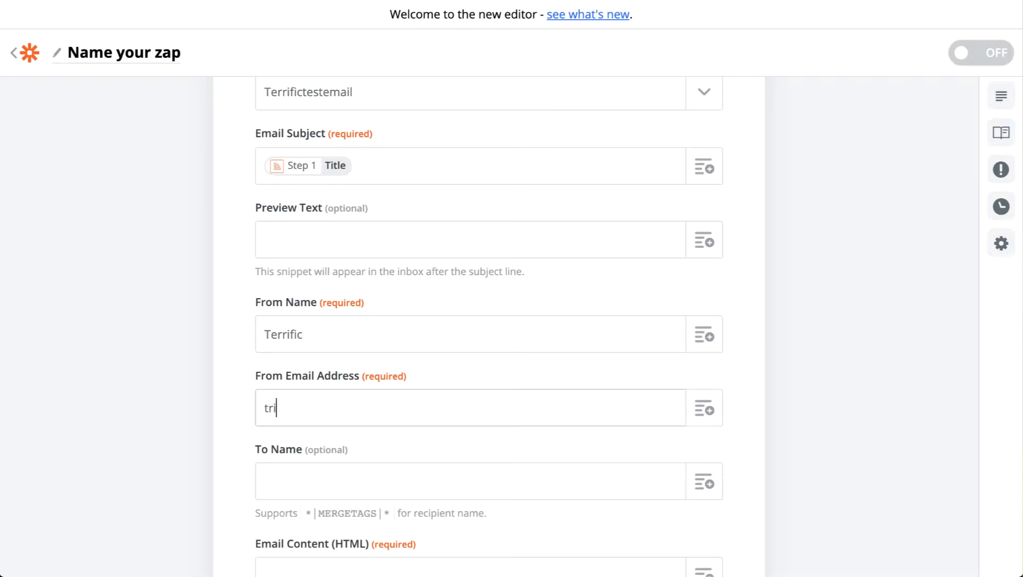
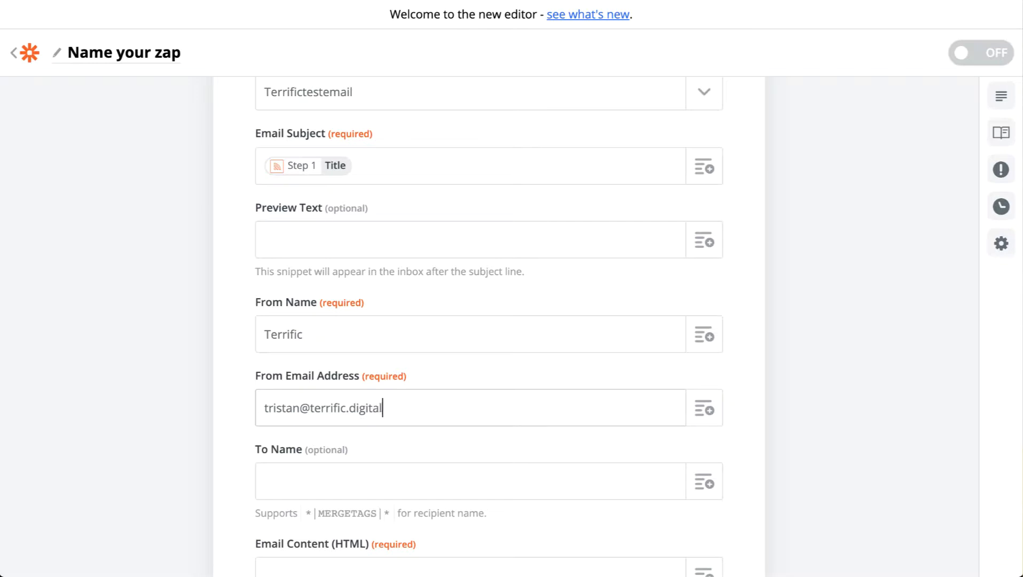
Paste the copied text "Check out our latest article - " with the feed item's Title into Email Content (HTML).
scroll(365, 412, down, 2)
scroll(418, 400, down, 2)
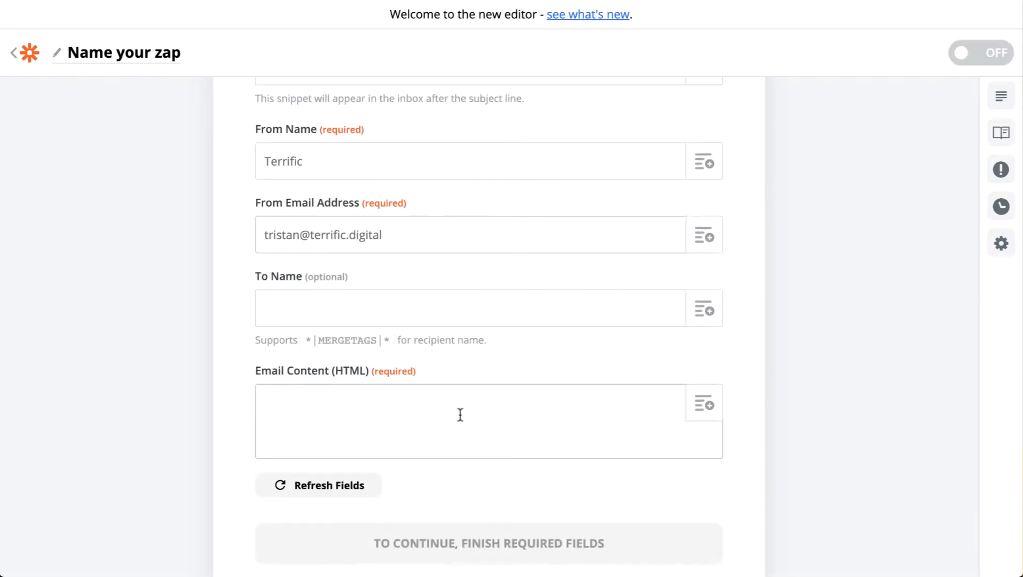
click(416, 429)
text(Check out our latest article - {{65289726__title}})
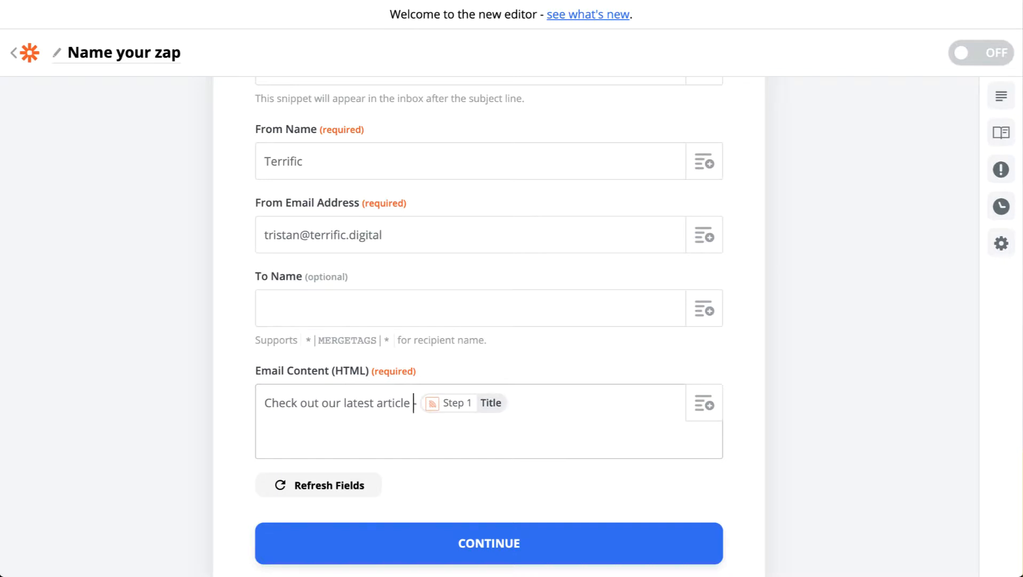
In Email Content (HTML), replace the dash after "article" with "and let us know your thoughts" and put the Title field below a blank line.
key(BackSpace)
key(BackSpace)
text(and let us)
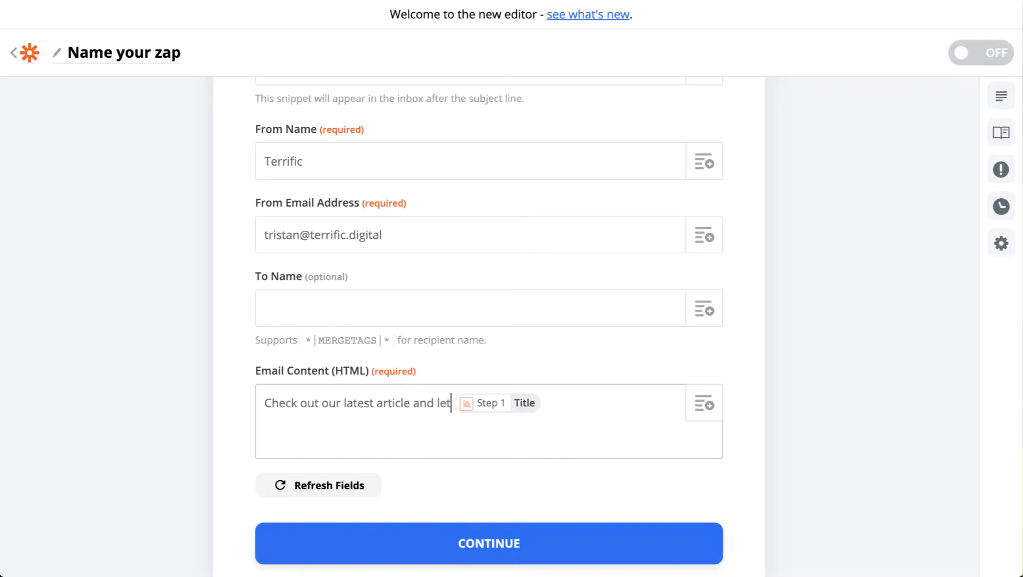
text( know your )
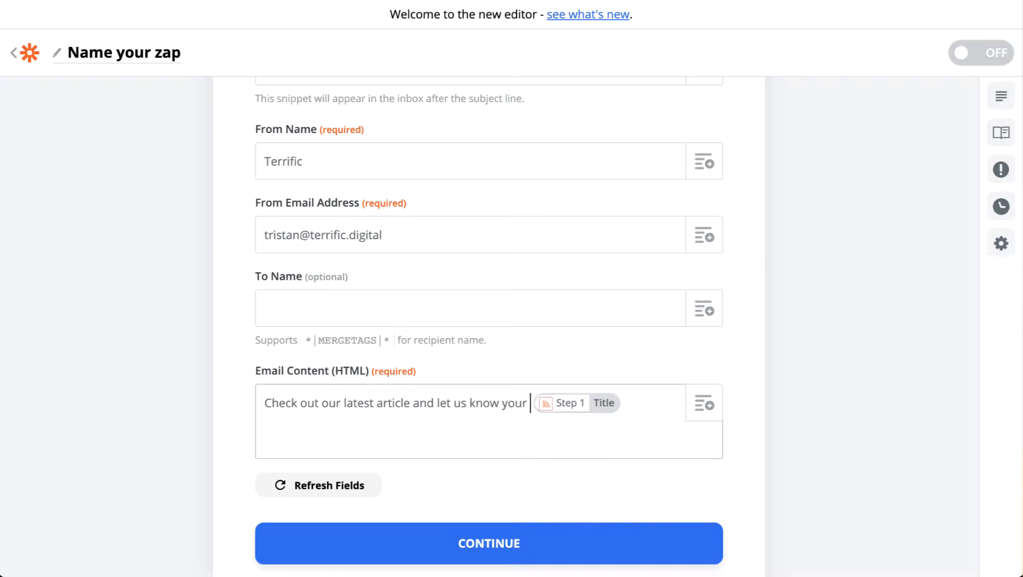
text(thoguhts)
key(BackSpace)
key(BackSpace)
key(BackSpace)
key(BackSpace)
key(BackSpace)
text(ughts)
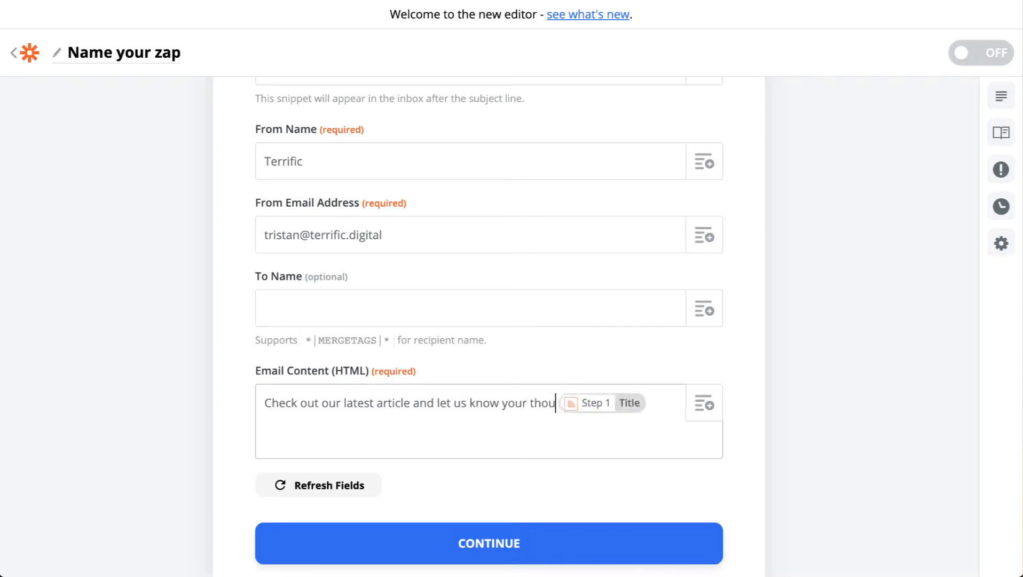
key(Return)
key(Return)
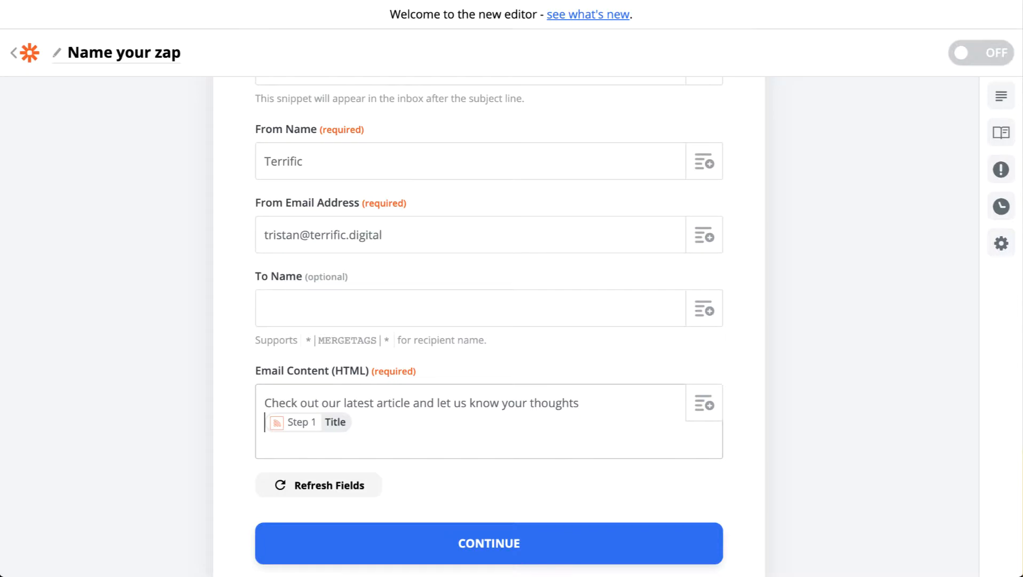
Wrap the Title field in Email Content (HTML) in <b> and </b> tags and start a new line after it.
scroll(533, 362, down, 2)
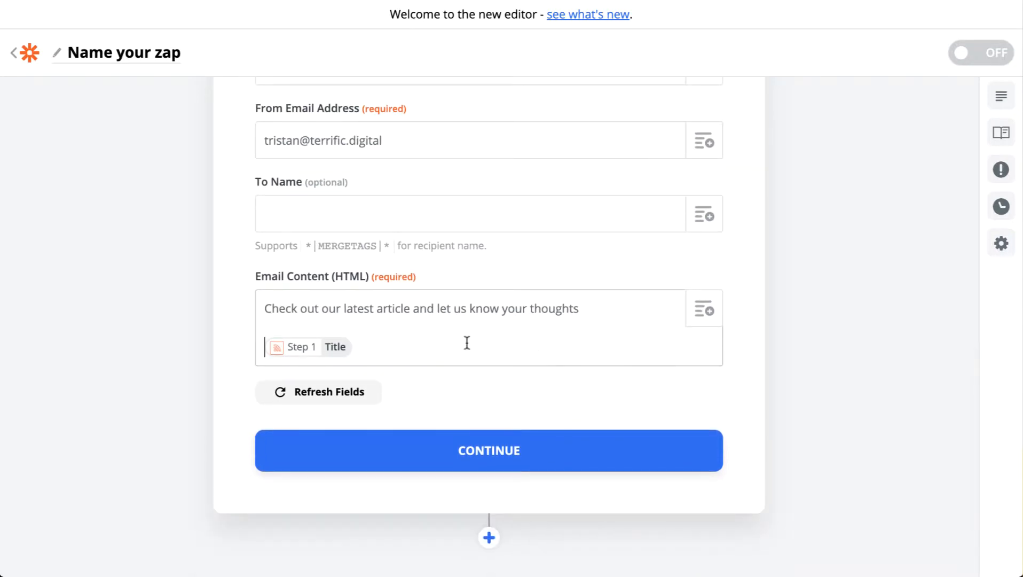
text(<b )
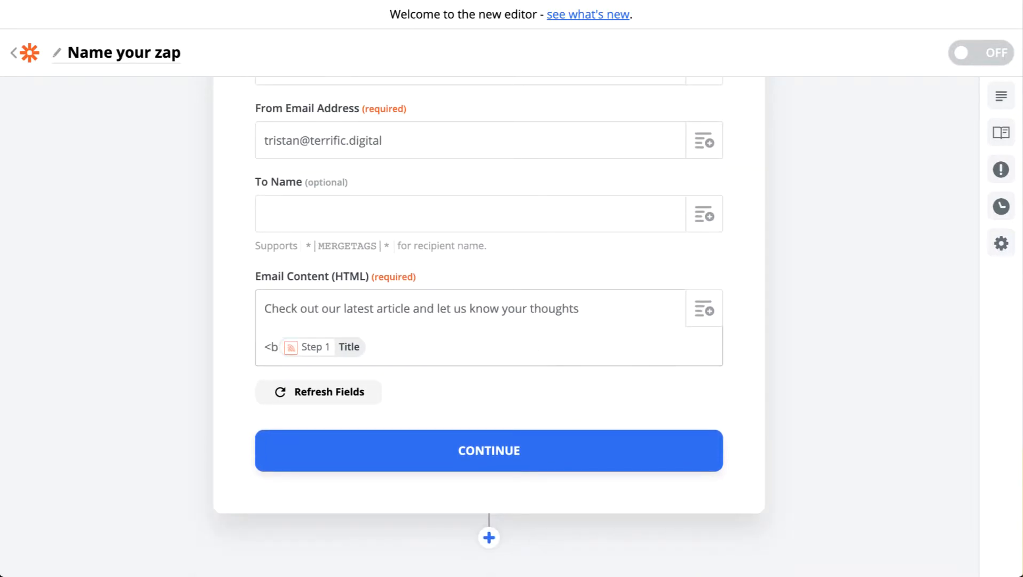
text(>)
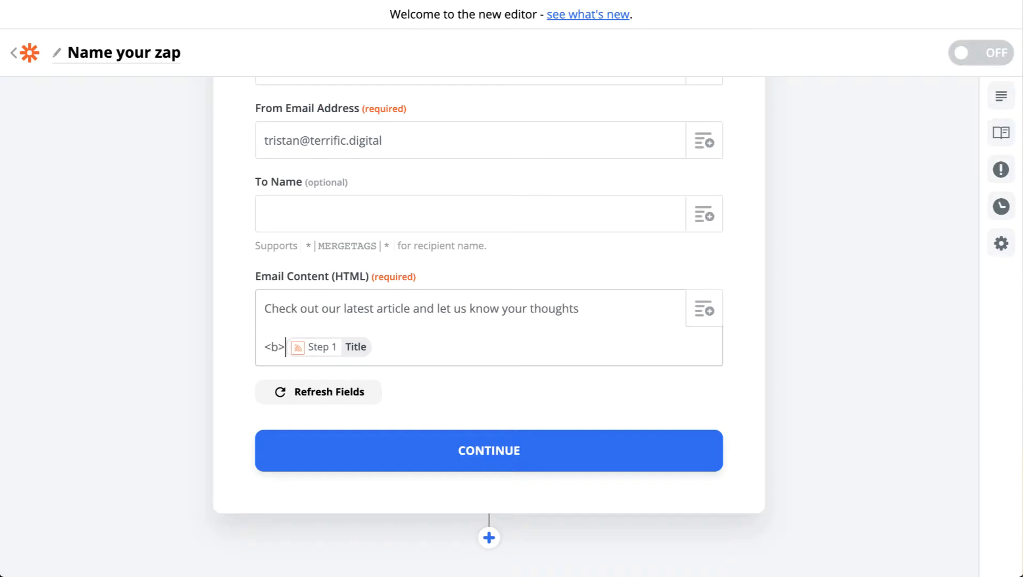
text(</b>)
key(Return)
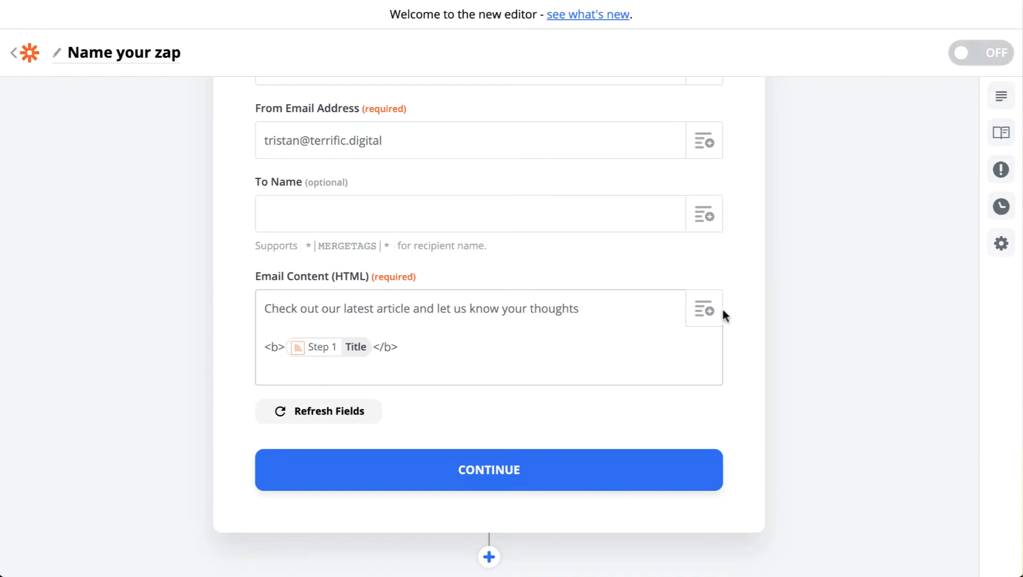
Examine the New Item in Feed fields that can be inserted into Email Content (HTML).
click(705, 315)
click(737, 267)
click(592, 372)
click(700, 321)
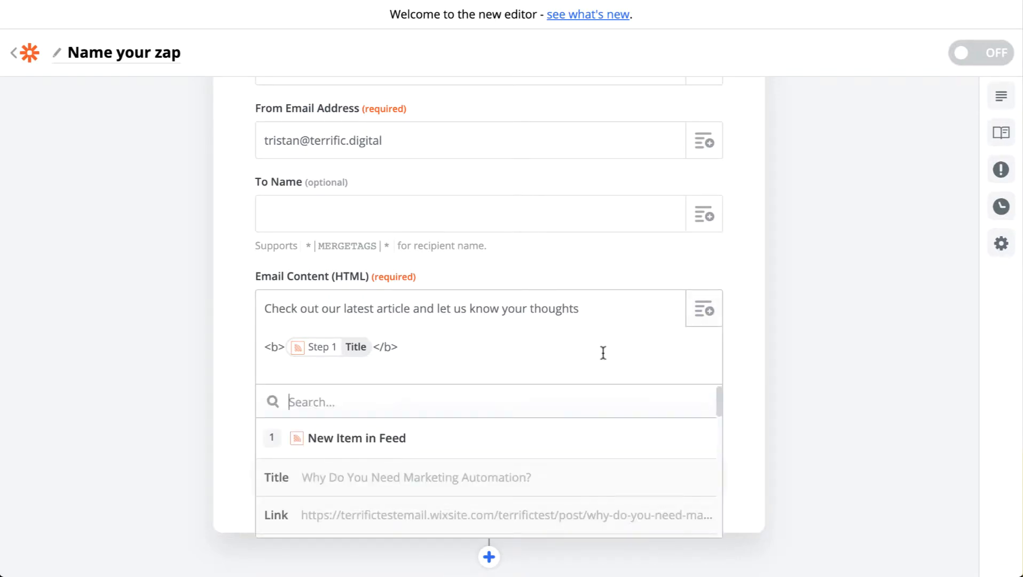
scroll(562, 453, down, 1)
scroll(563, 454, down, 3)
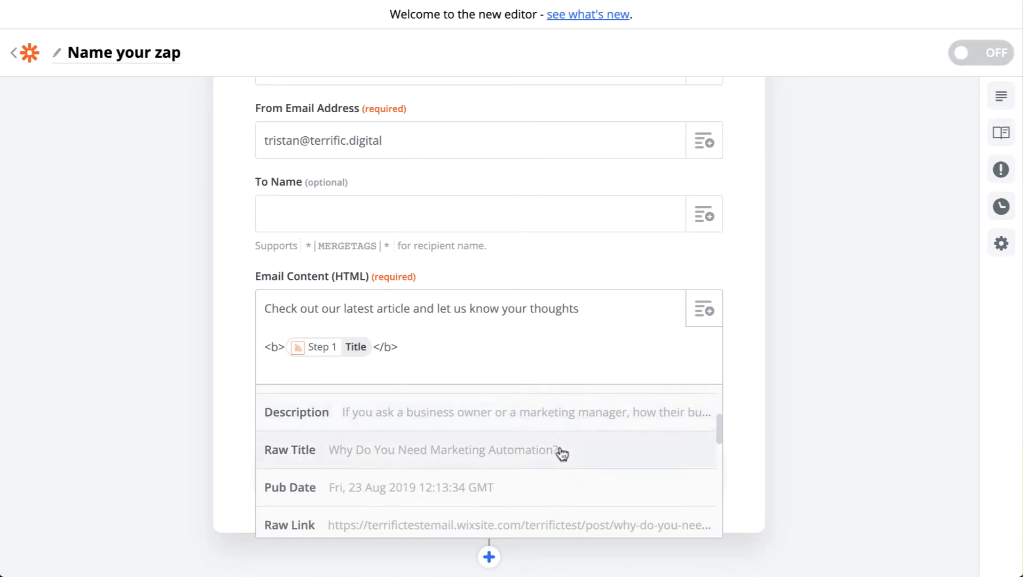
scroll(562, 454, down, 4)
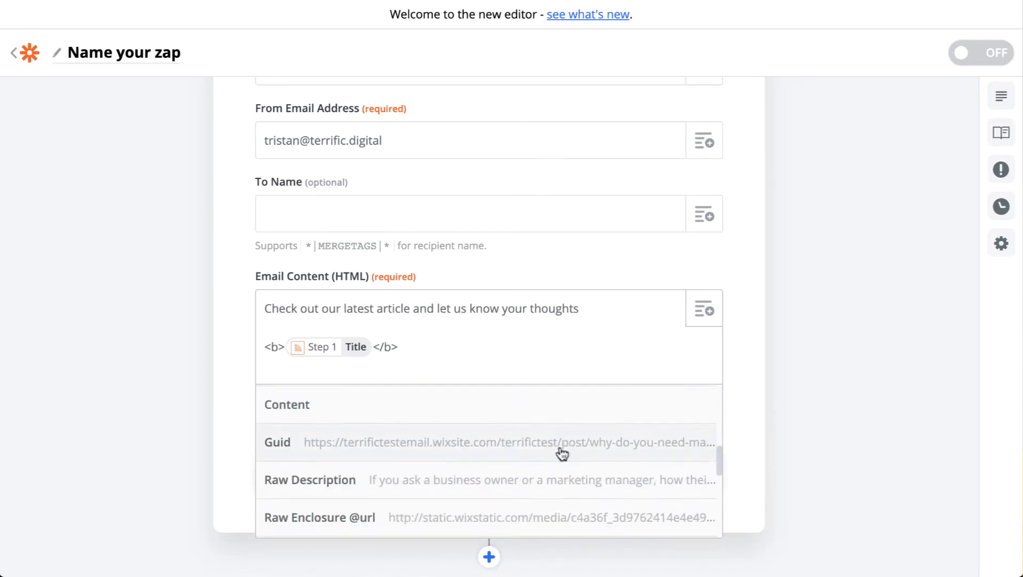
scroll(563, 453, down, 4)
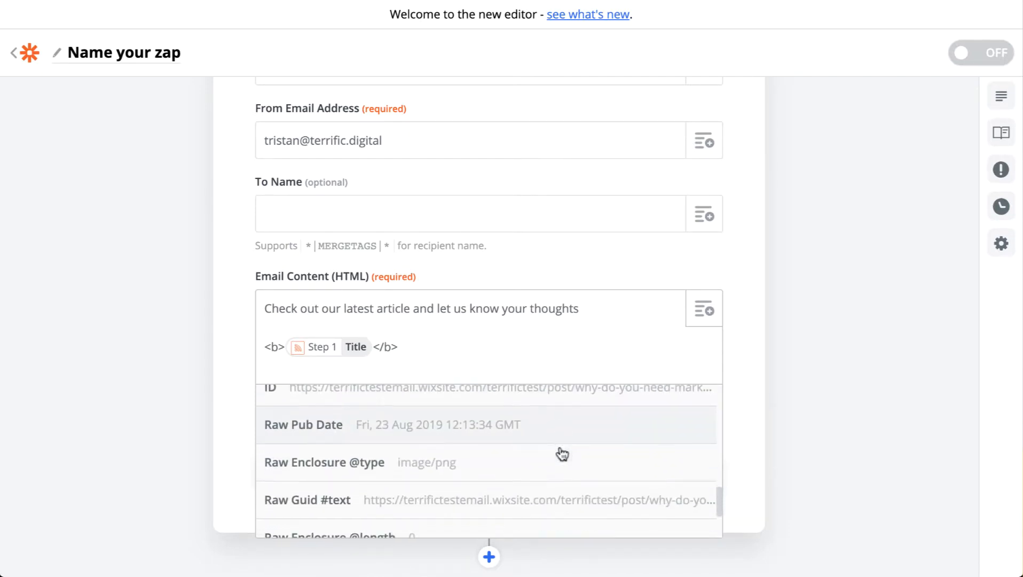
scroll(562, 454, down, 2)
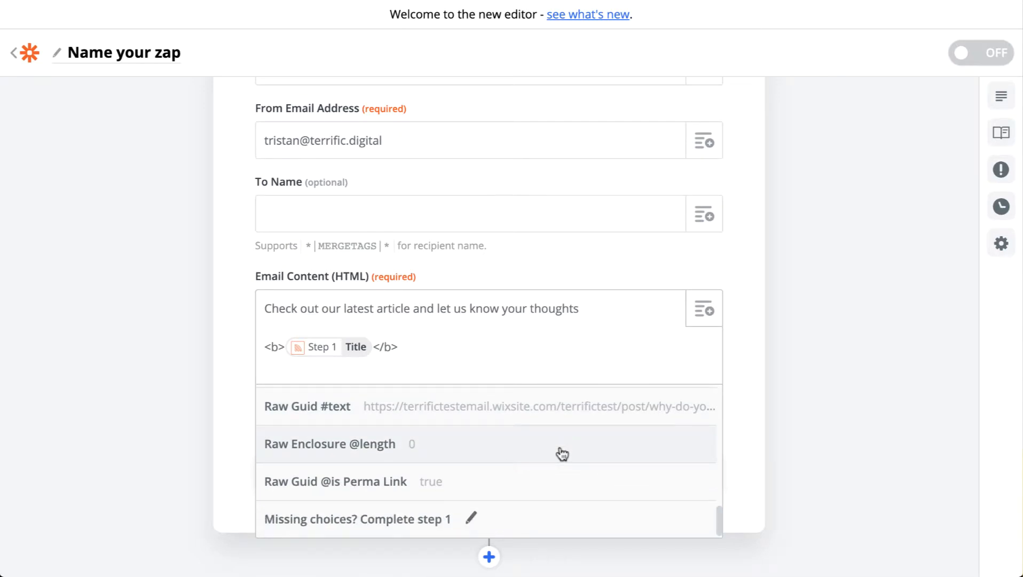
Inside the bold tags, wrap the Title field in an <a href=""> link and insert the feed item's Link field as its address.
click(354, 371)
click(315, 347)
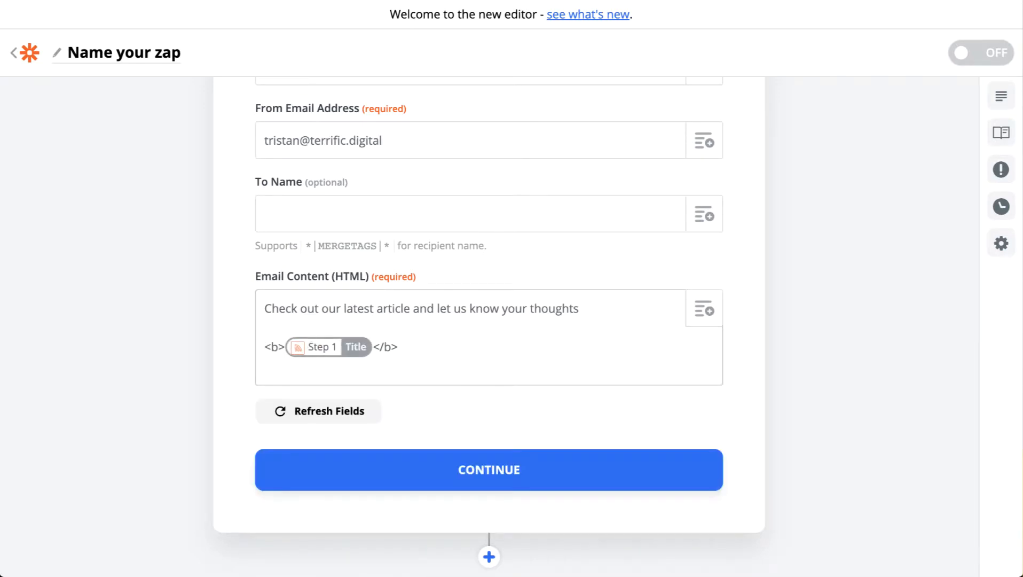
text(<)
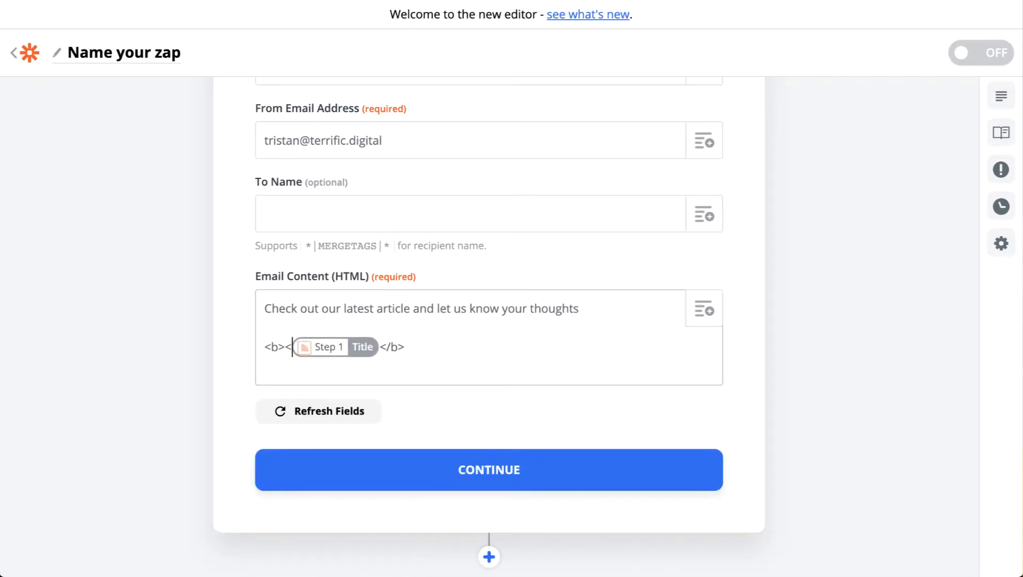
text(a href="")
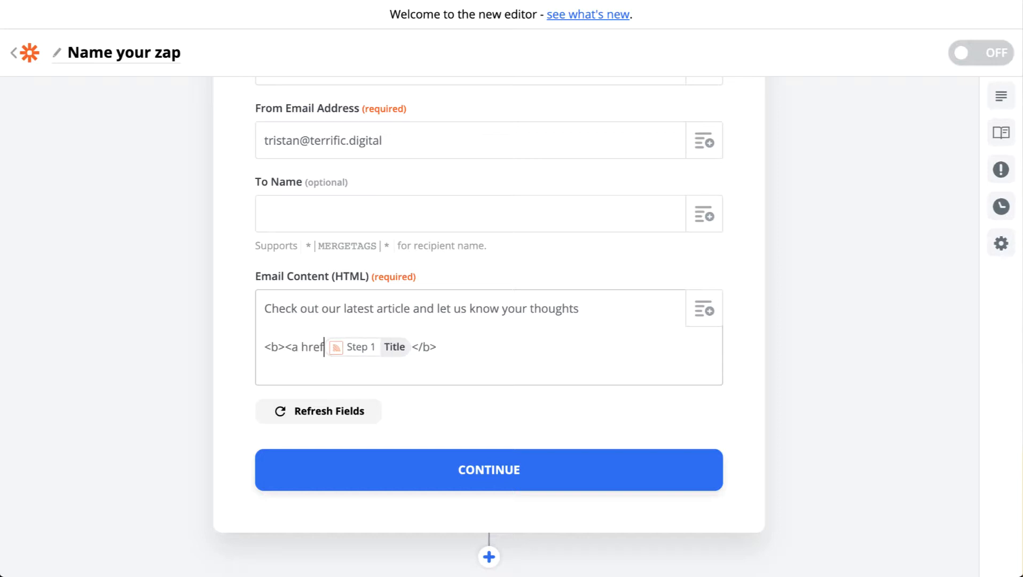
text(>)
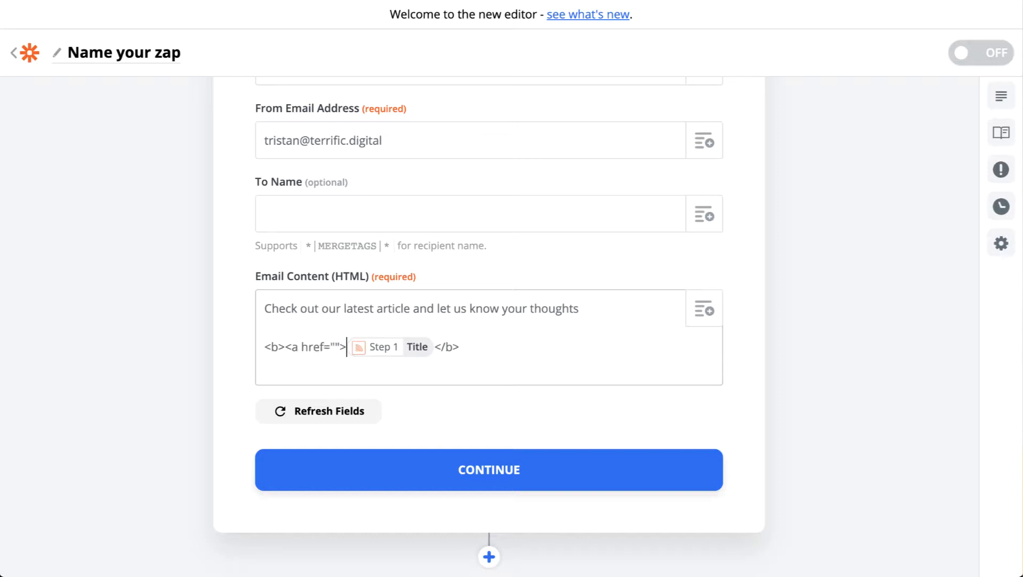
click(435, 346)
text(</a)
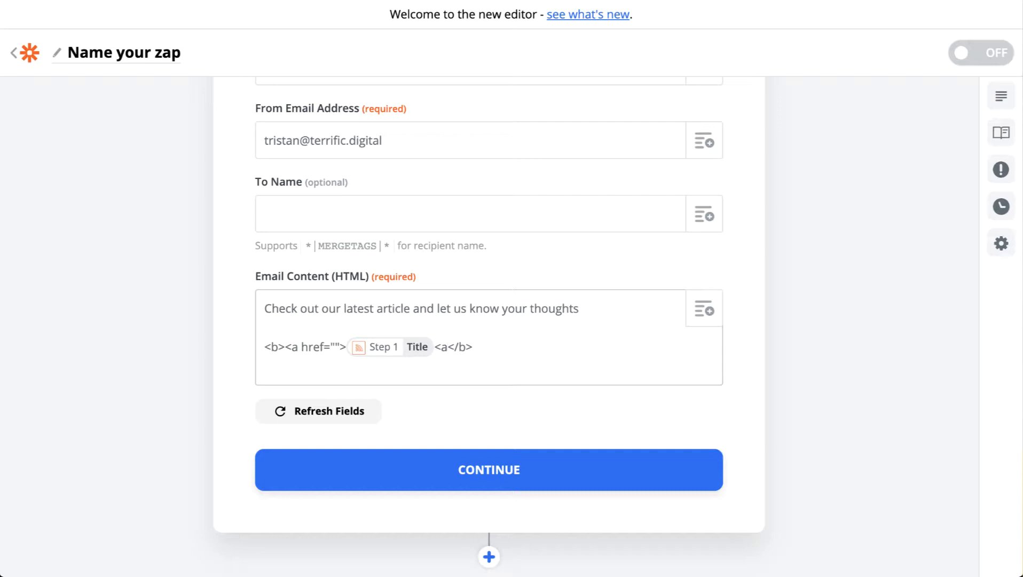
text(></)
click(705, 309)
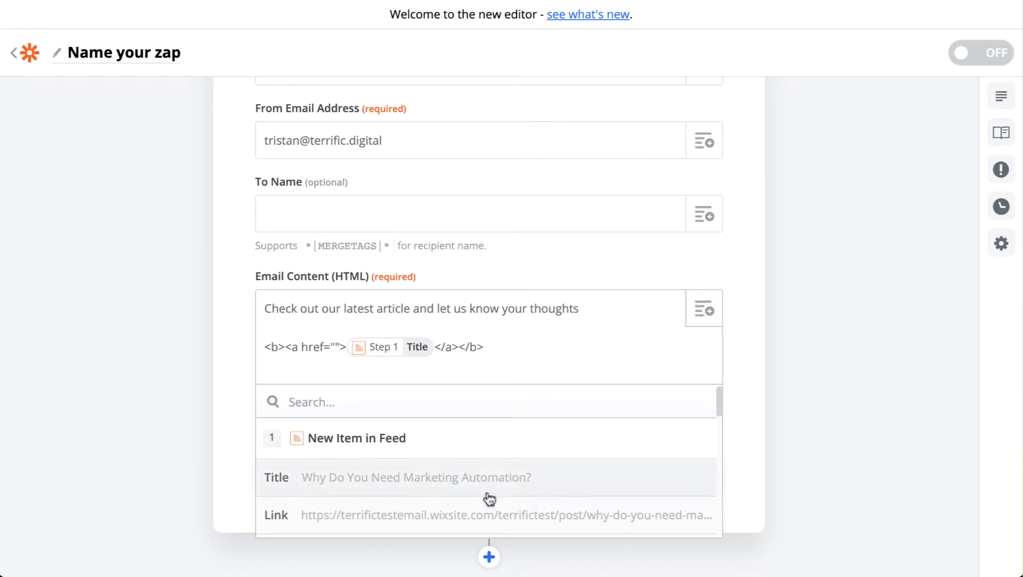
click(466, 515)
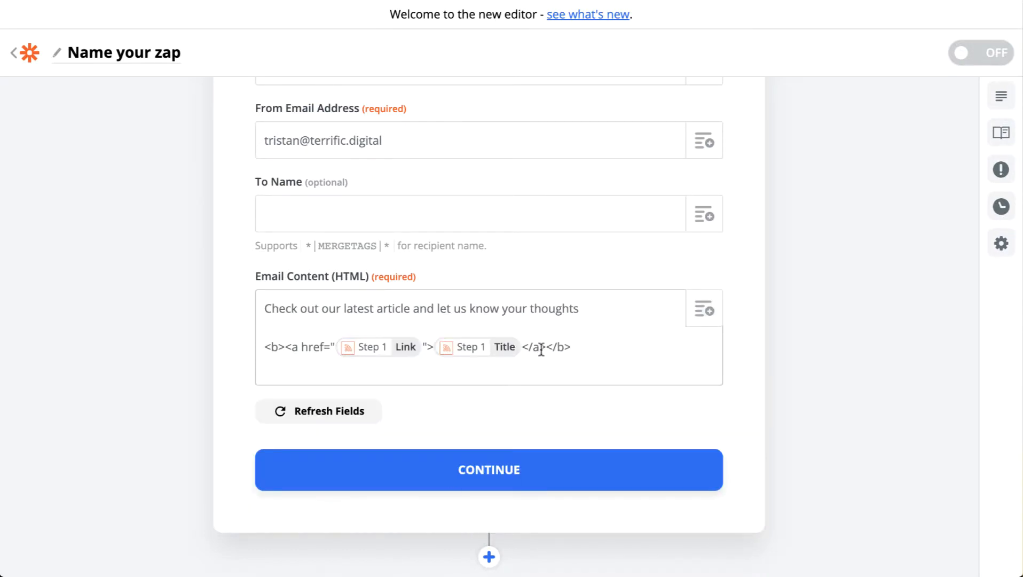
Add a closing line beginning "Thanks for" below the linked title in Email Content (HTML), and send the campaign step's test to Mailchimp.
scroll(591, 343, down, 3)
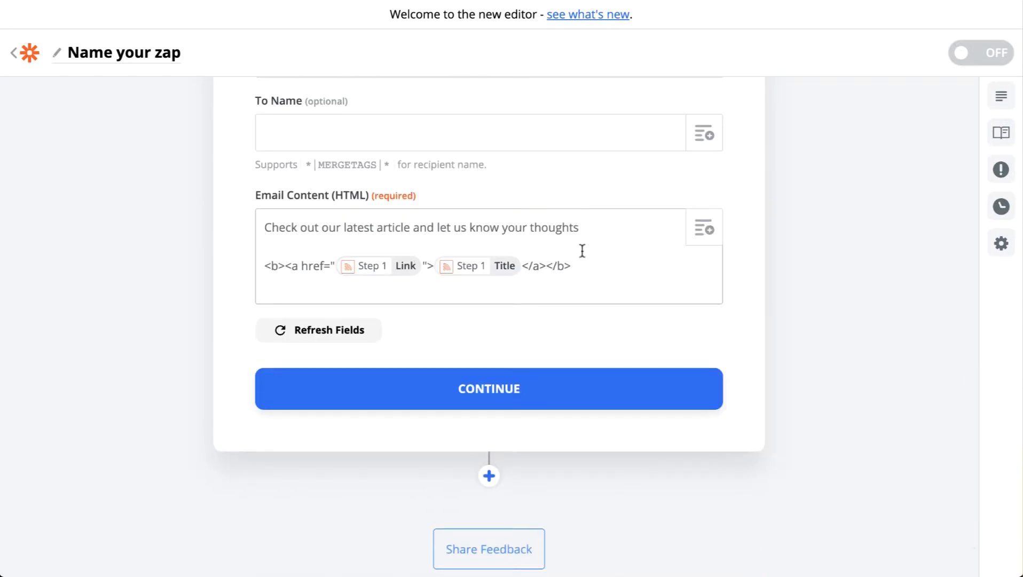
key(Return)
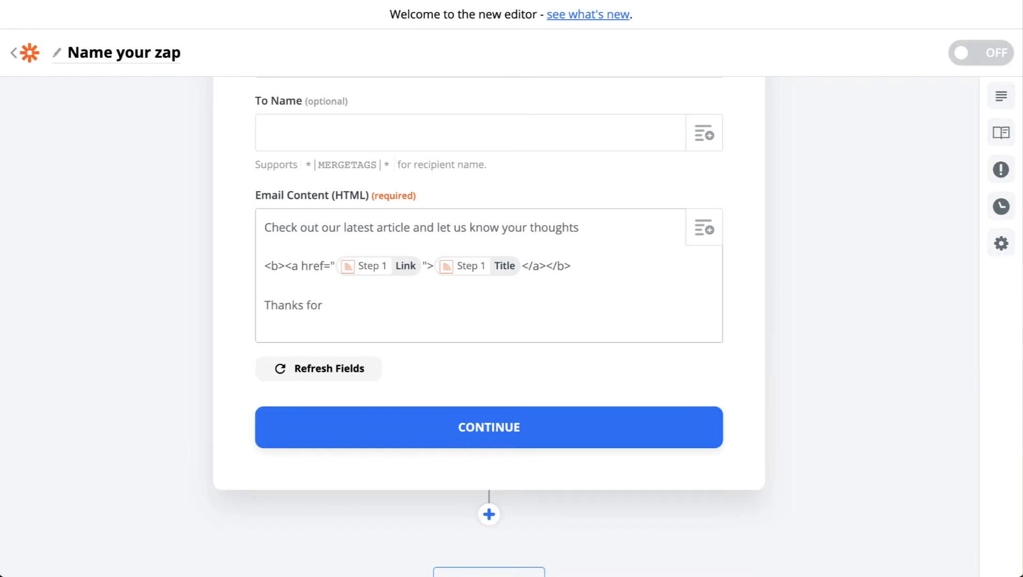
text(Thanks for everything!)
click(500, 433)
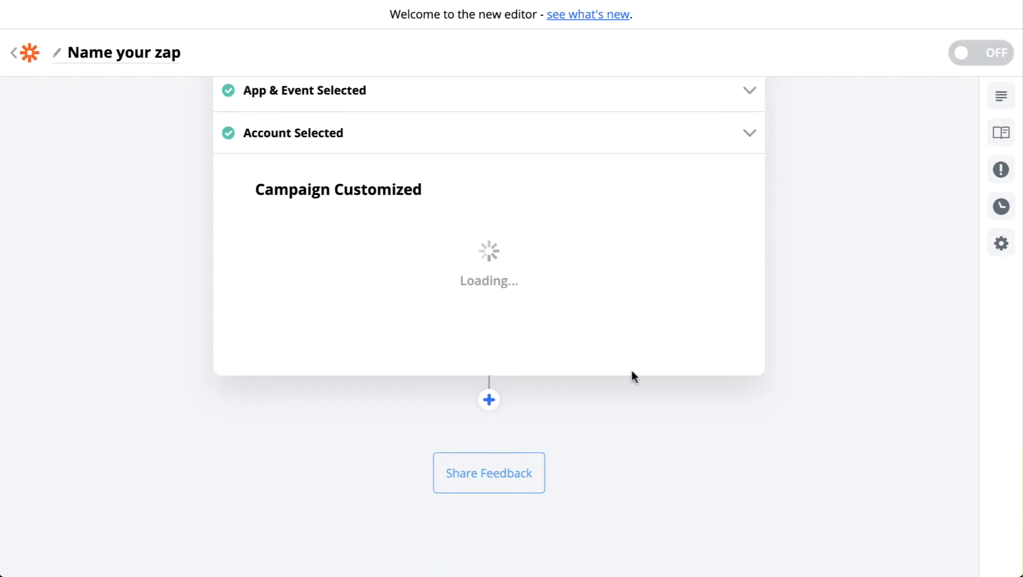
scroll(631, 374, up, 3)
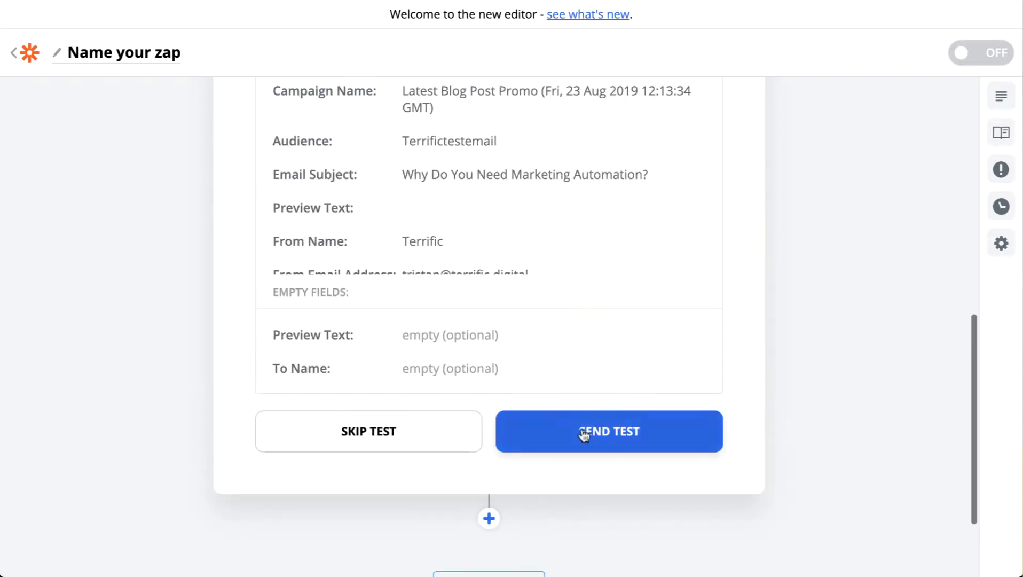
click(585, 435)
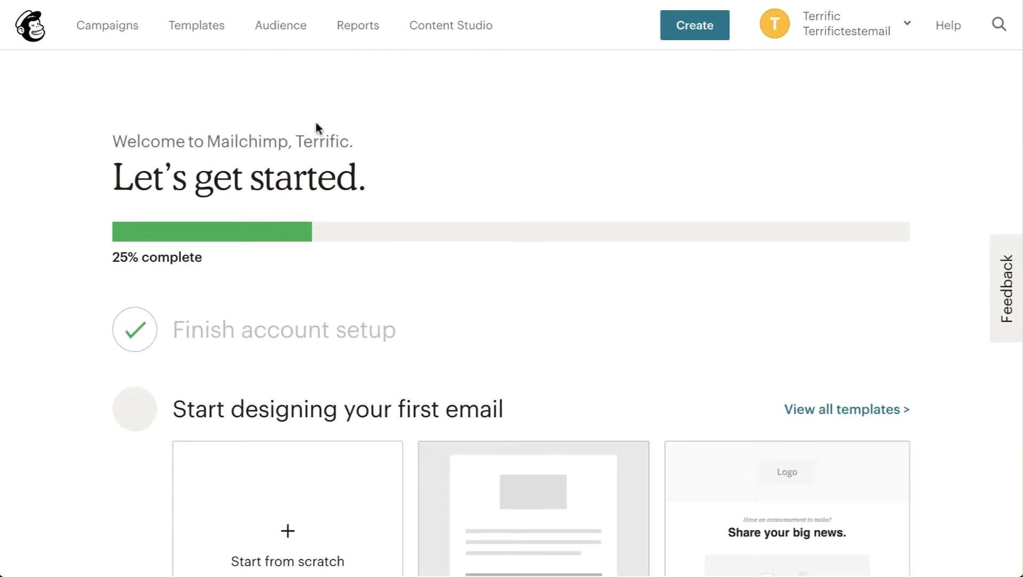
In Mailchimp, open the draft Latest Blog Post Promo campaign and review its recipients, sender, subject and content.
click(118, 31)
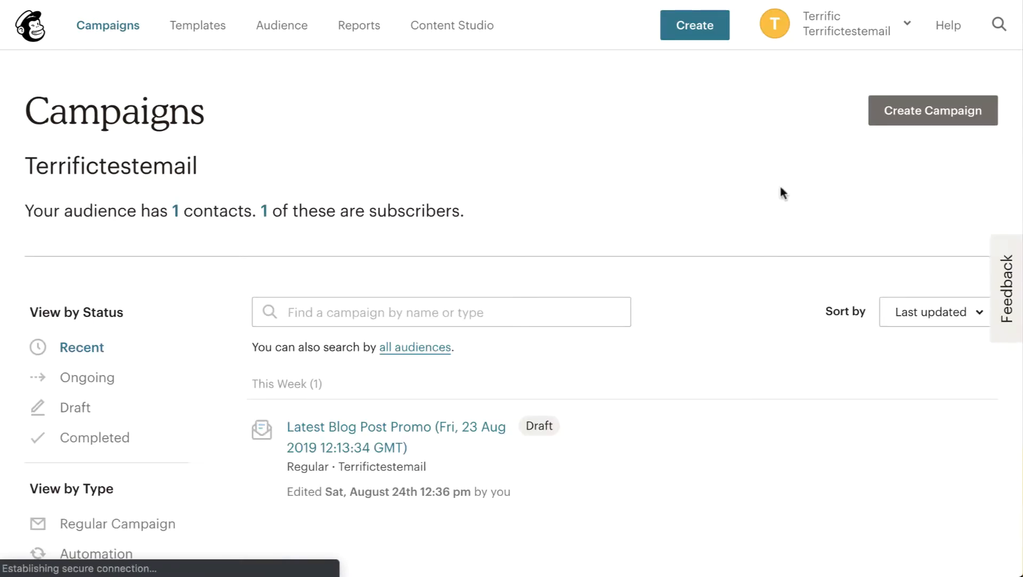
scroll(589, 267, down, 3)
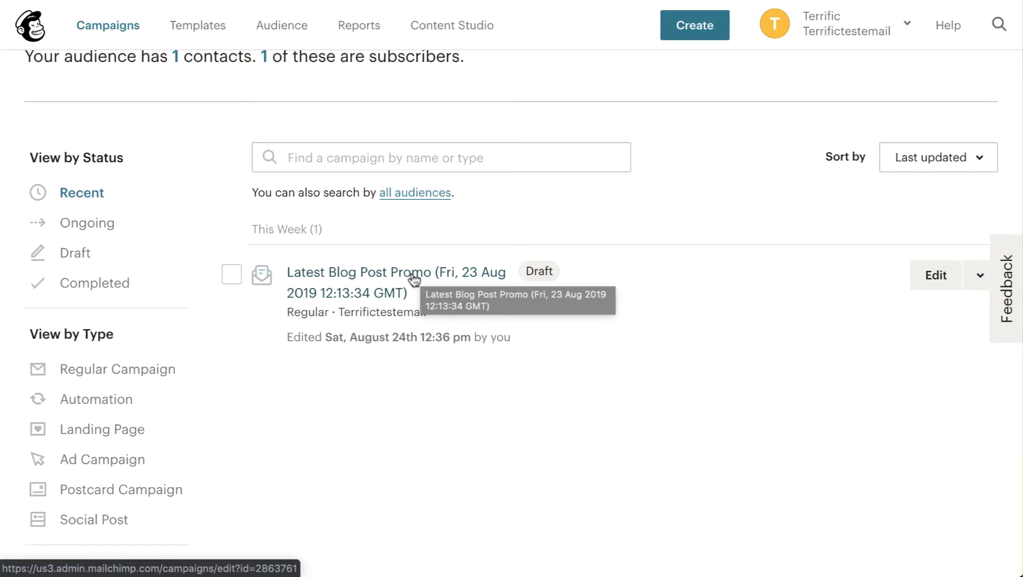
click(414, 279)
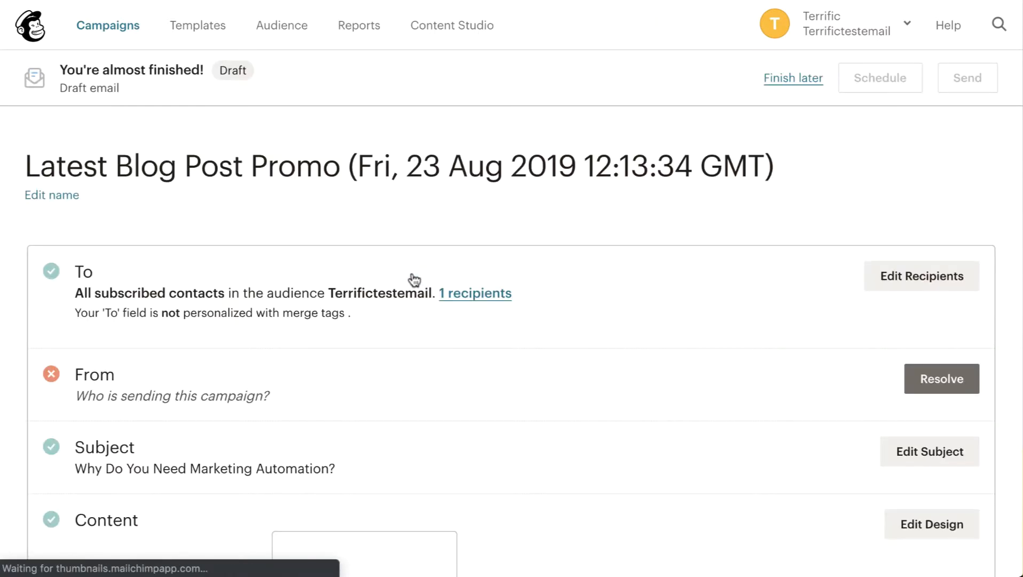
scroll(605, 277, down, 5)
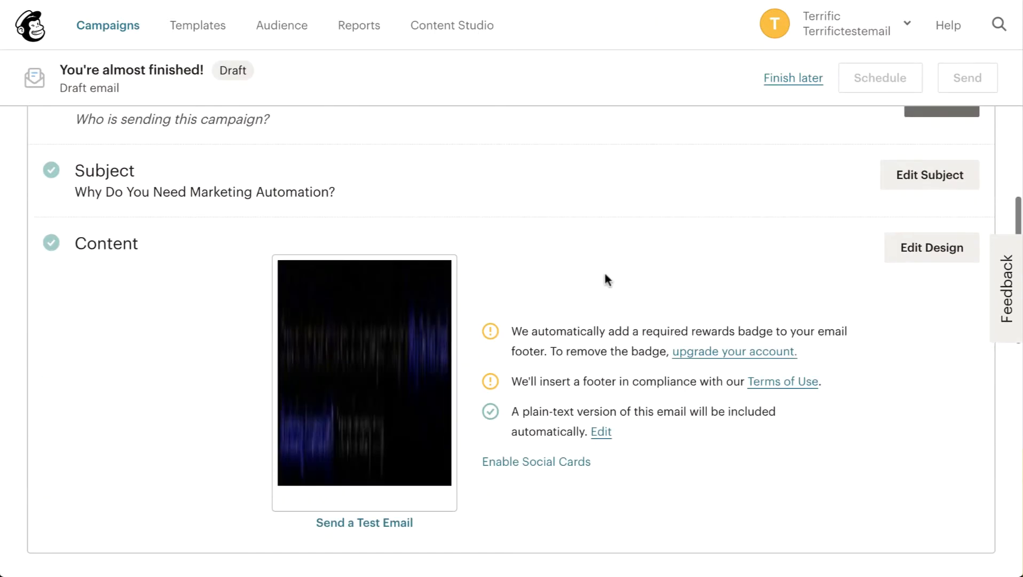
Try to resolve the draft's From section by saving the prefilled sender name and email address.
scroll(605, 277, up, 3)
click(945, 267)
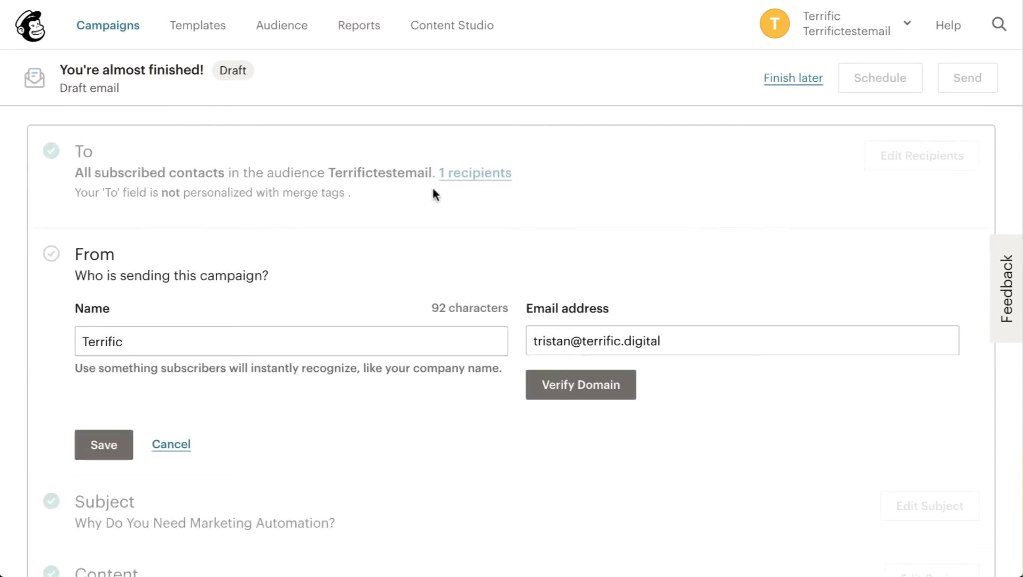
scroll(421, 267, down, 4)
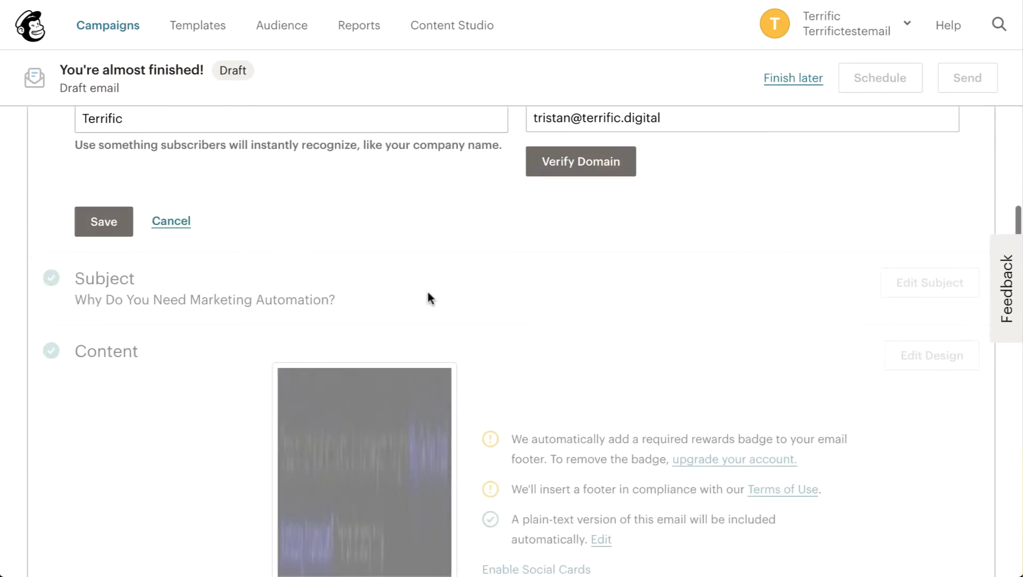
click(94, 222)
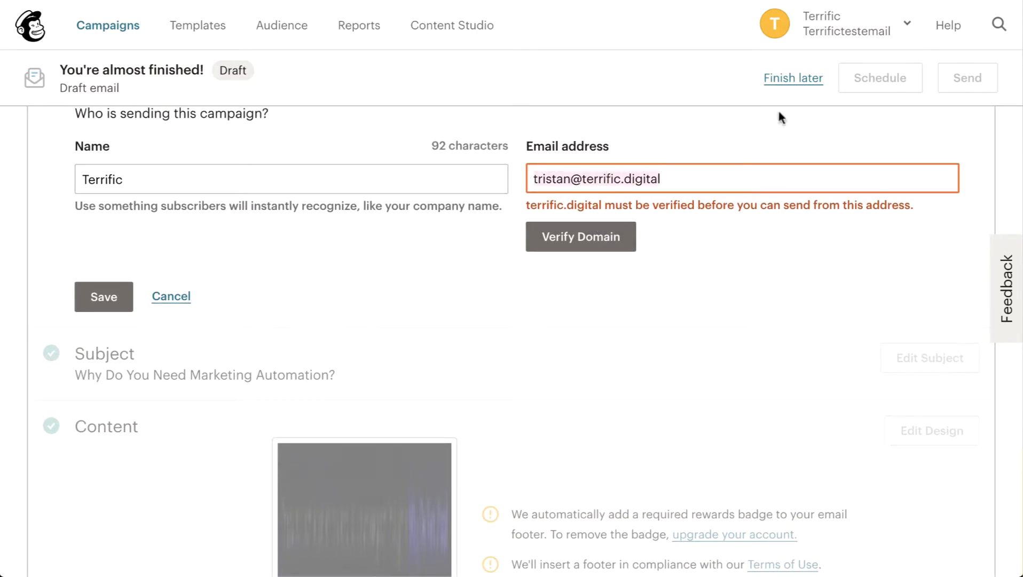
Switch to Gmail, copy the test account's email address, and return to the Zap's customized campaign fields in Zapier.
click(893, 31)
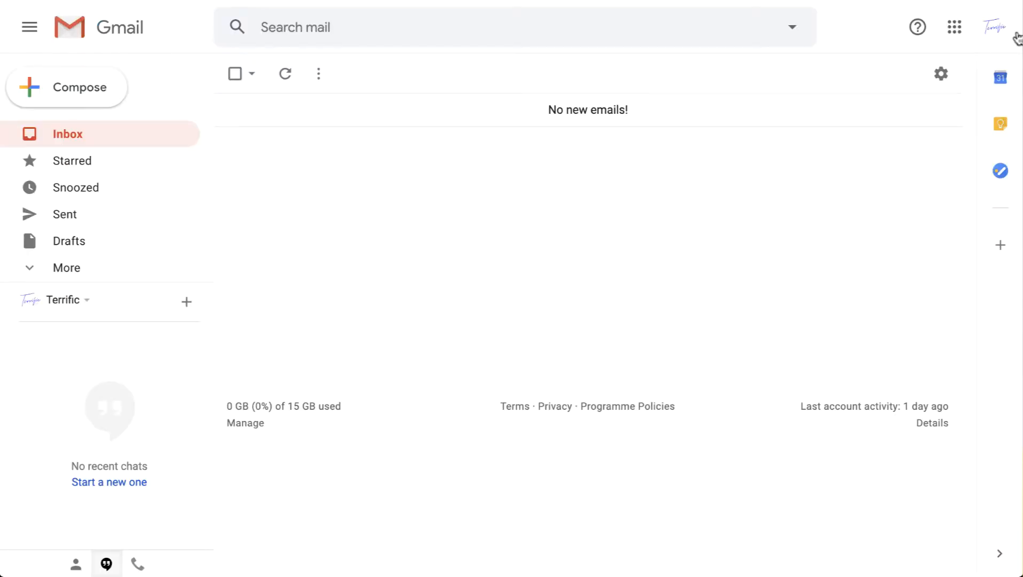
click(997, 29)
triple_click(882, 87)
key(ctrl+c)
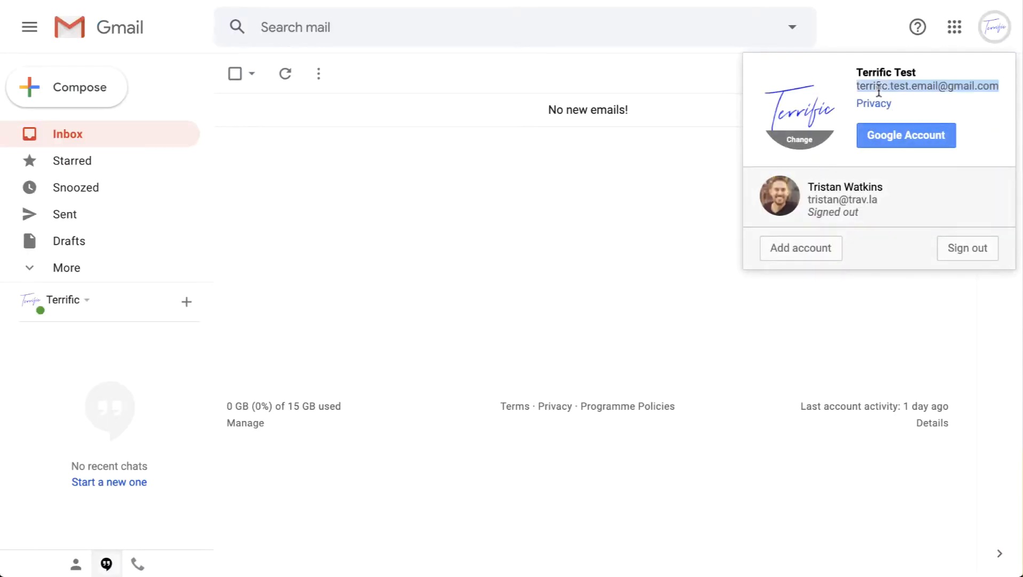
key(Escape)
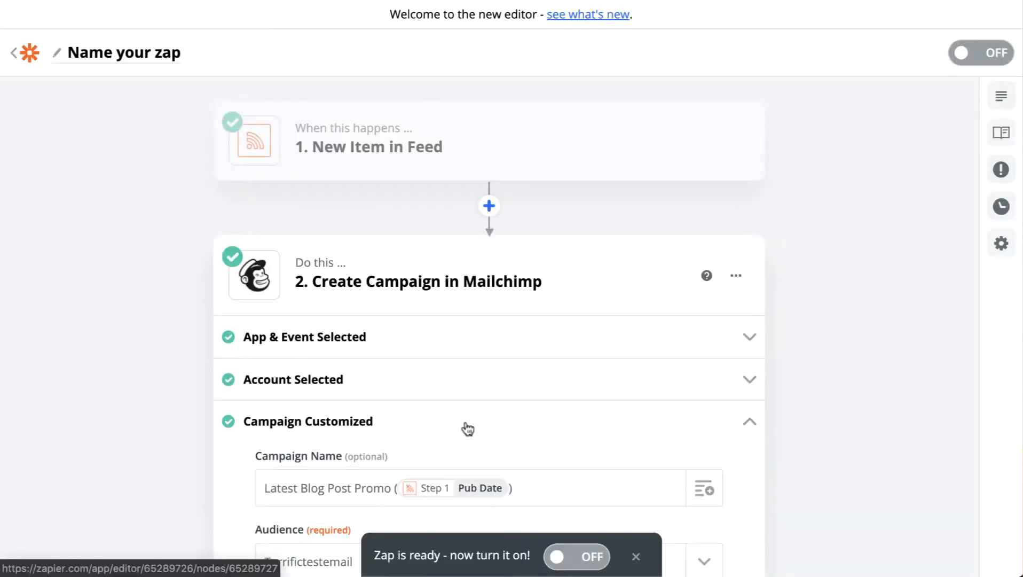
scroll(463, 424, down, 3)
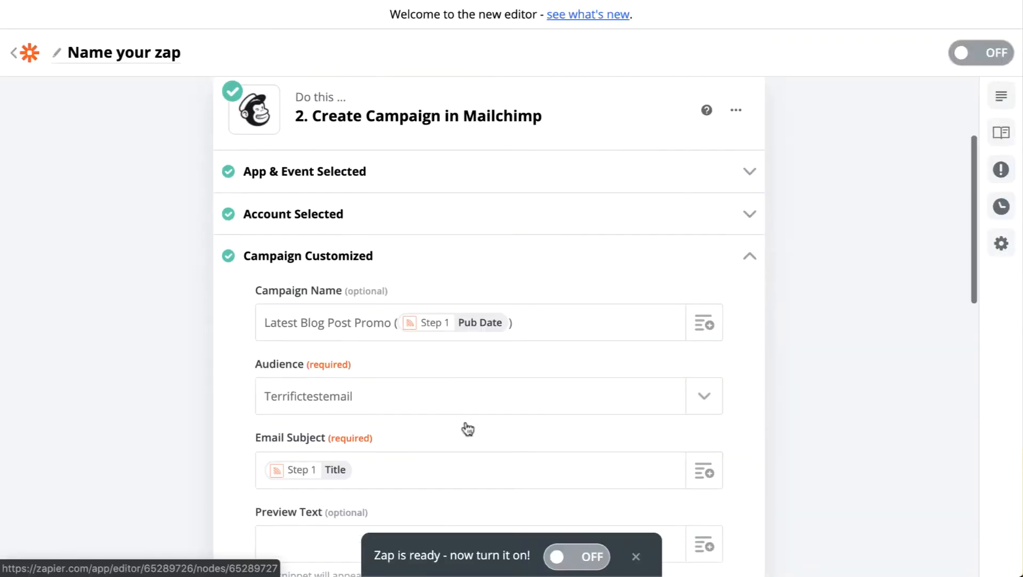
Replace the From Email Address in the campaign step with the copied test account address, removing the extra line break.
scroll(465, 422, down, 3)
scroll(466, 422, down, 4)
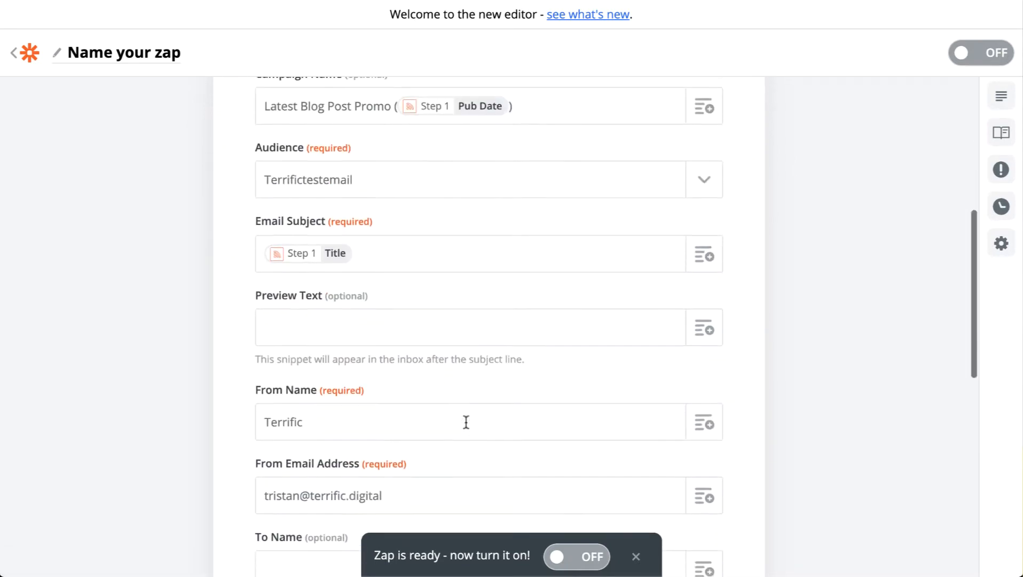
click(414, 364)
key(ctrl+shift+Left)
key(ctrl+shift+Left)
key(ctrl+shift+Left)
key(ctrl+v)
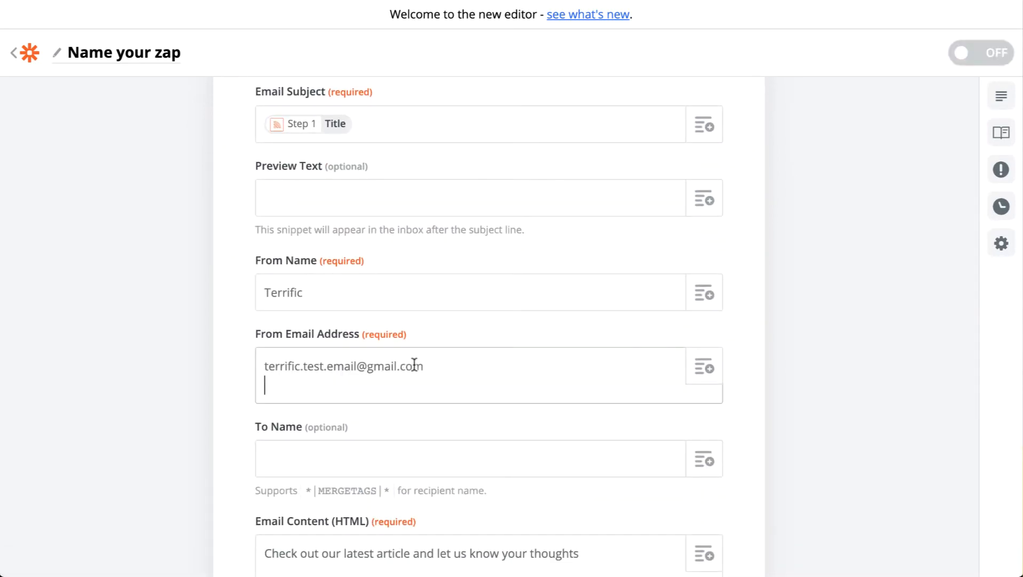
key(BackSpace)
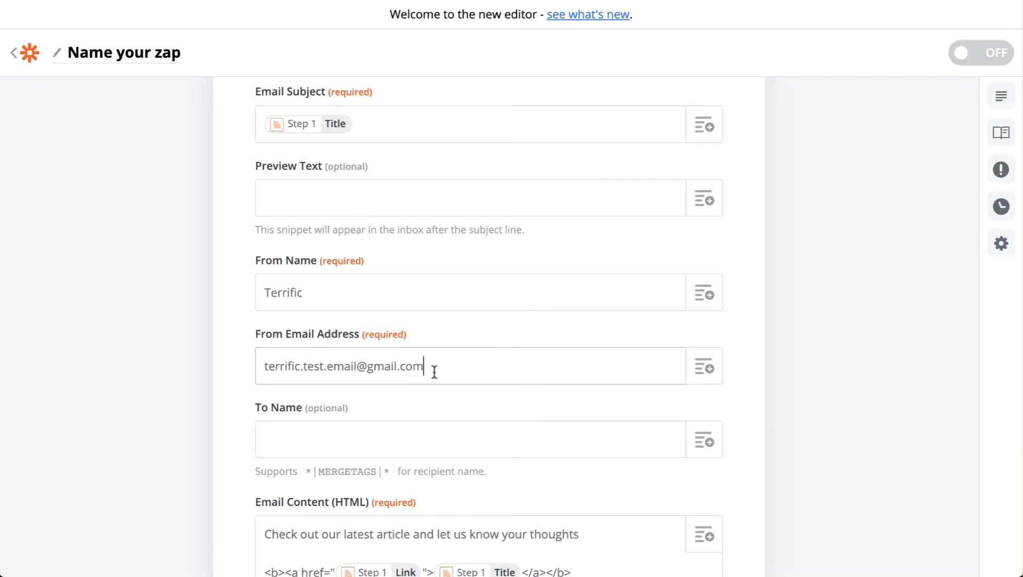
Continue past the customized campaign fields and send the campaign step's test to Mailchimp.
scroll(475, 338, down, 1)
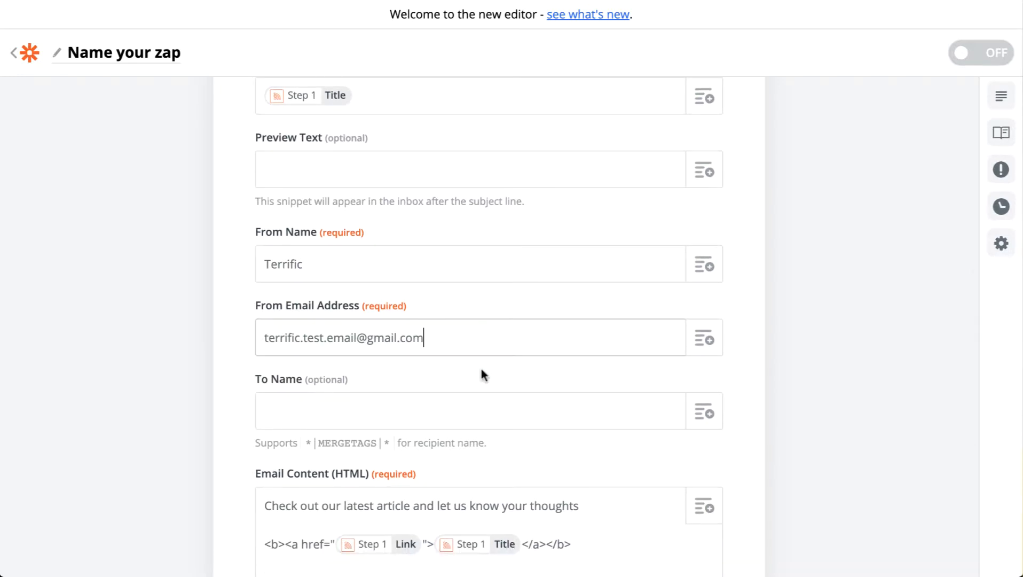
scroll(482, 372, down, 2)
scroll(480, 368, down, 3)
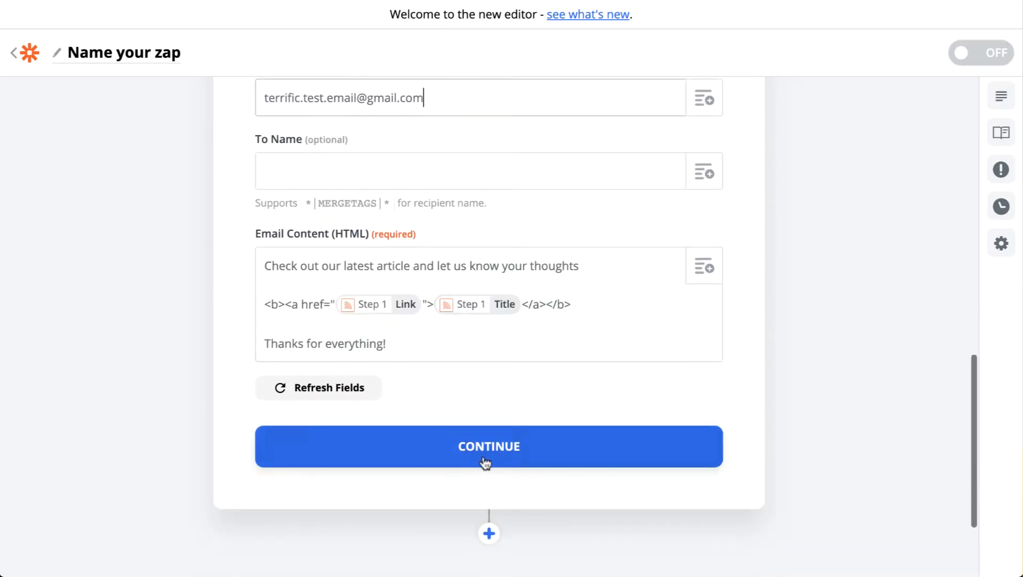
click(483, 461)
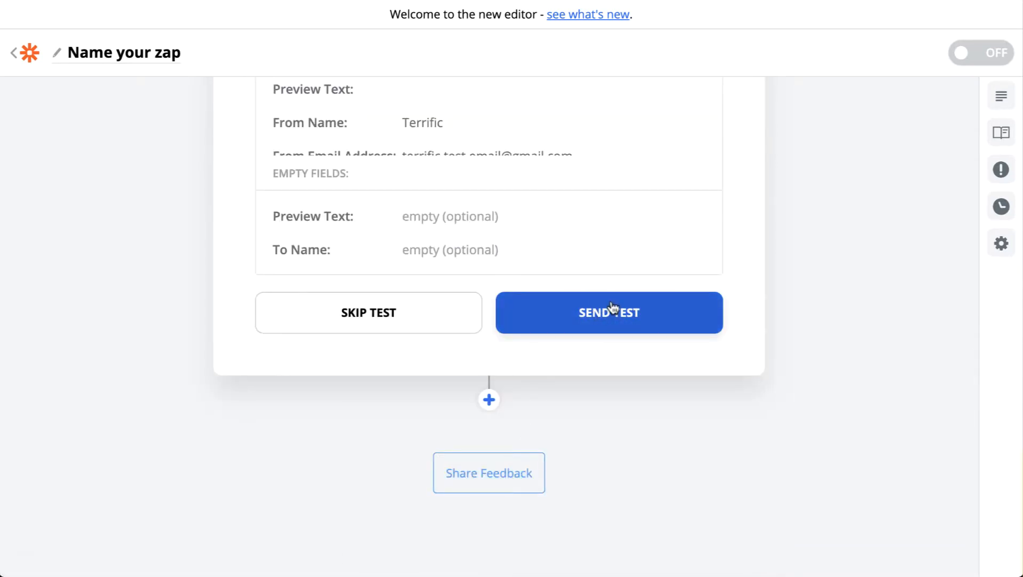
click(613, 308)
click(612, 316)
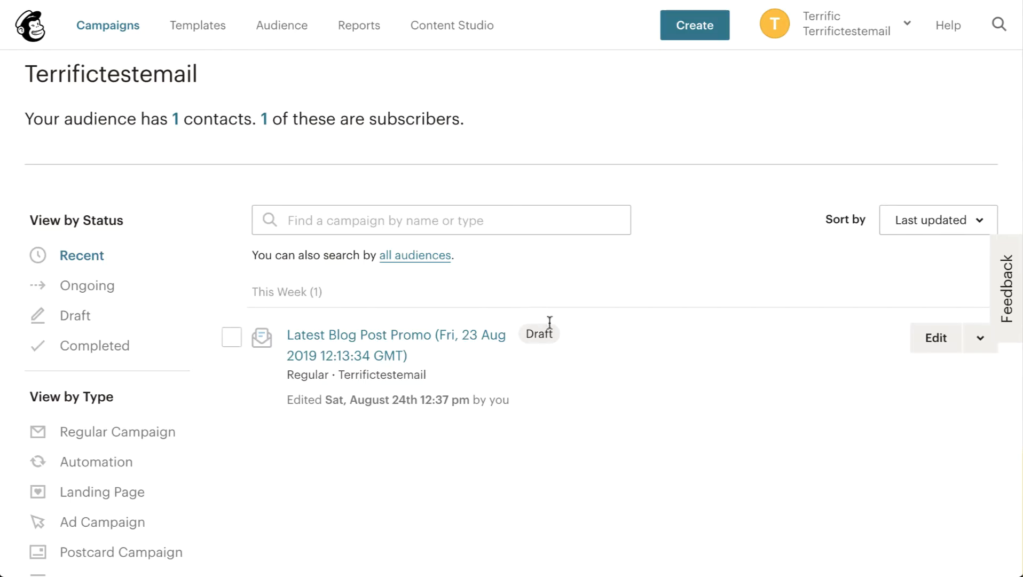
In Mailchimp, open the newly created draft and examine its sender, subject and the line layout of its email design.
click(340, 339)
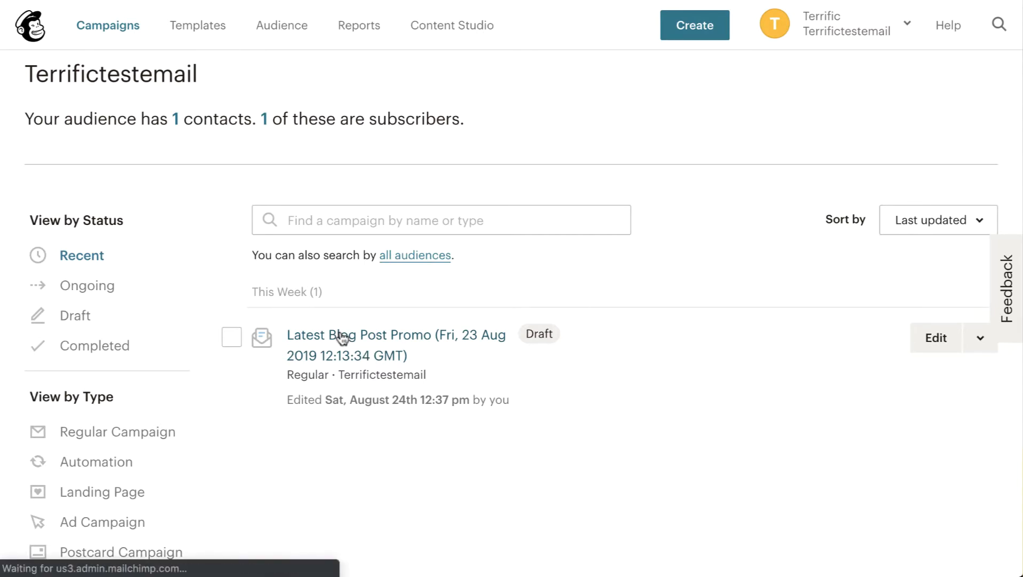
scroll(555, 326, down, 10)
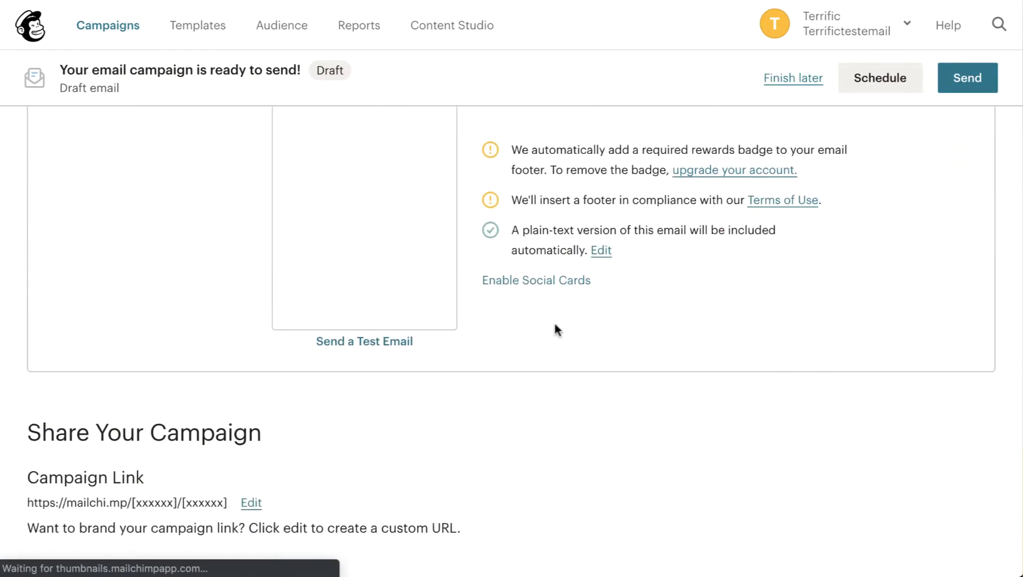
scroll(555, 325, down, 4)
scroll(555, 324, up, 15)
scroll(555, 324, down, 4)
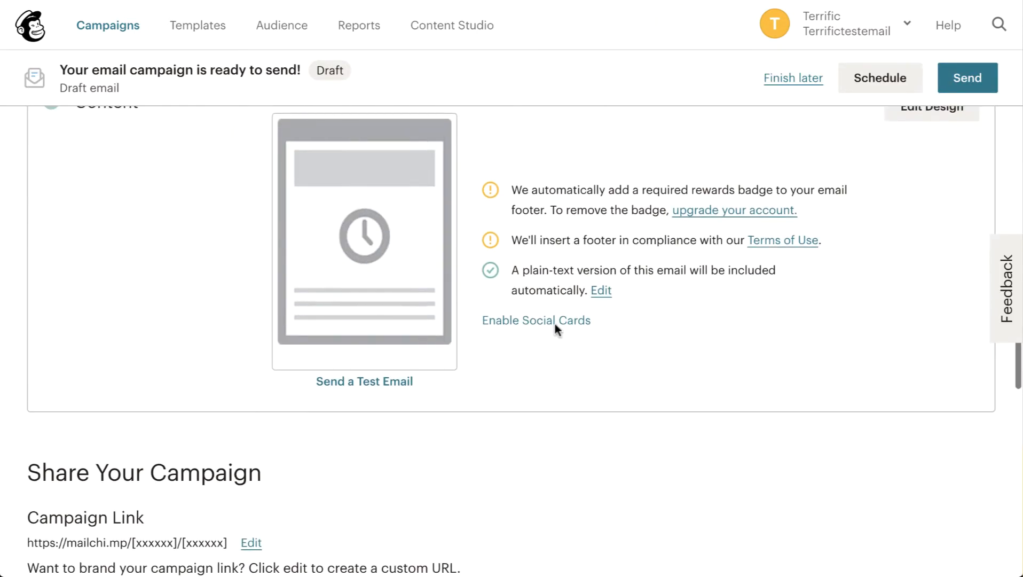
scroll(555, 325, up, 8)
scroll(302, 281, down, 2)
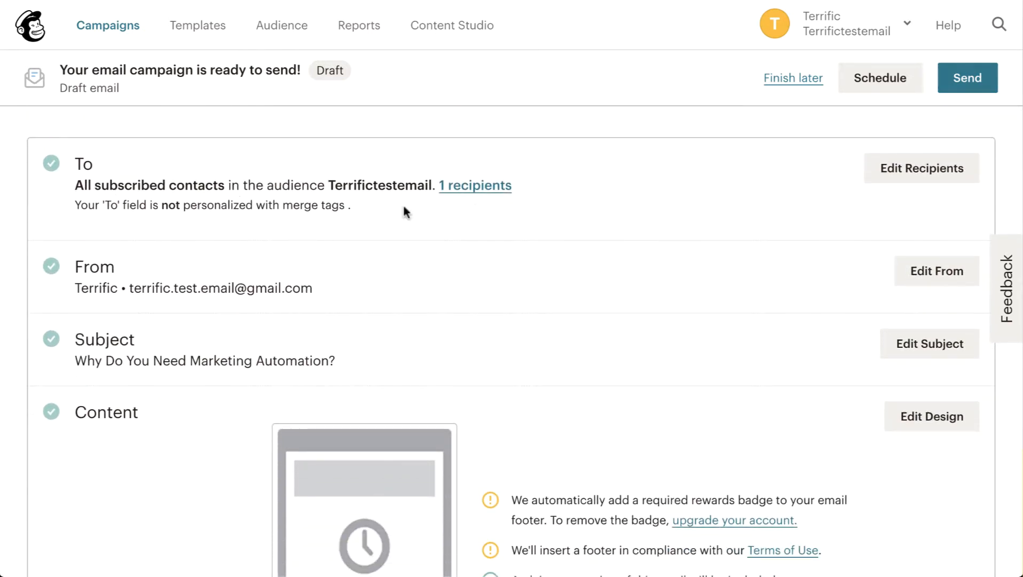
scroll(353, 276, down, 3)
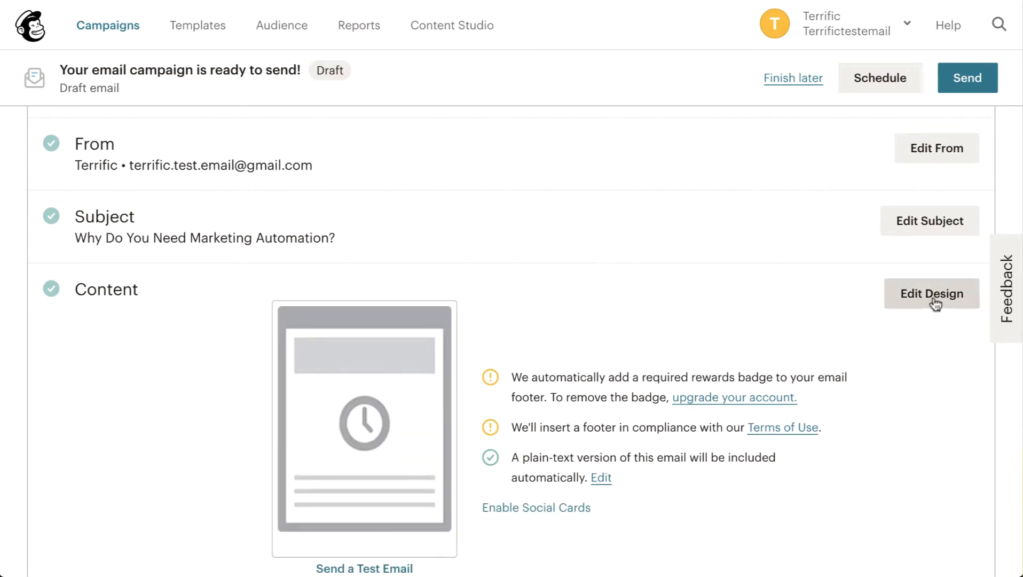
click(935, 304)
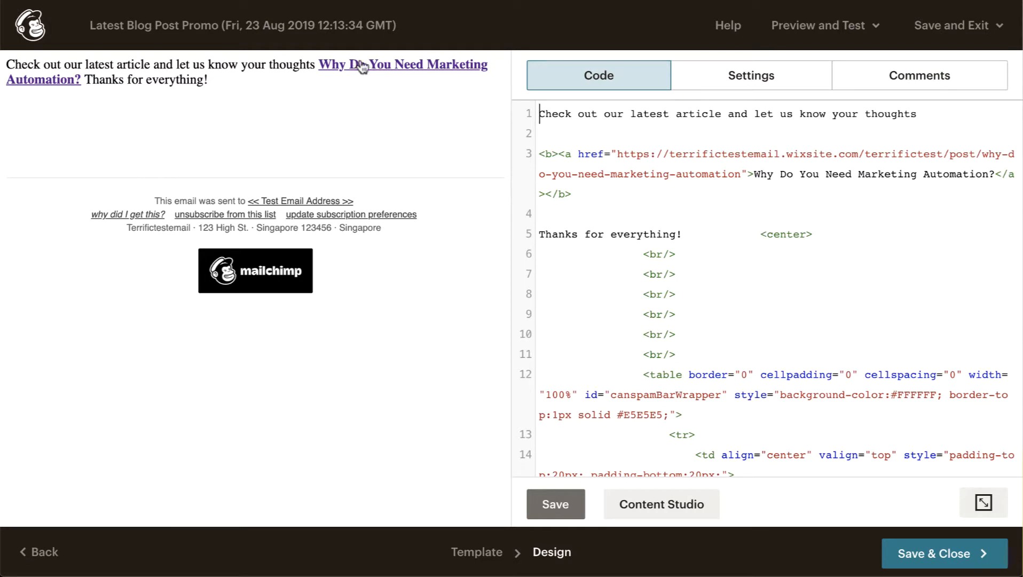
drag(235, 81, 7, 62)
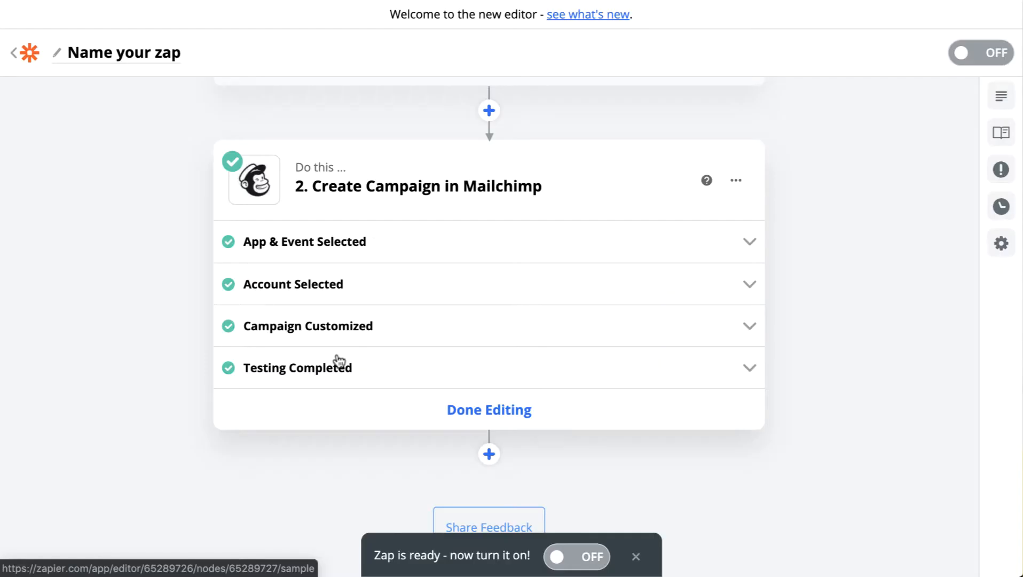
In the Zap's Email Content (HTML), insert <br> after "your thoughts" and another on the blank line above the linked title.
click(334, 326)
scroll(332, 328, down, 10)
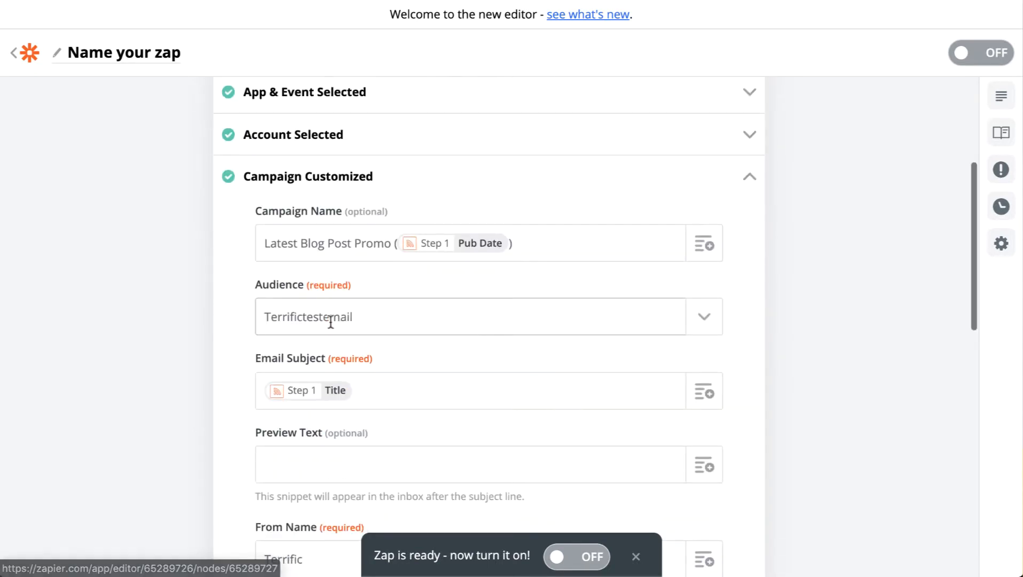
scroll(338, 372, down, 3)
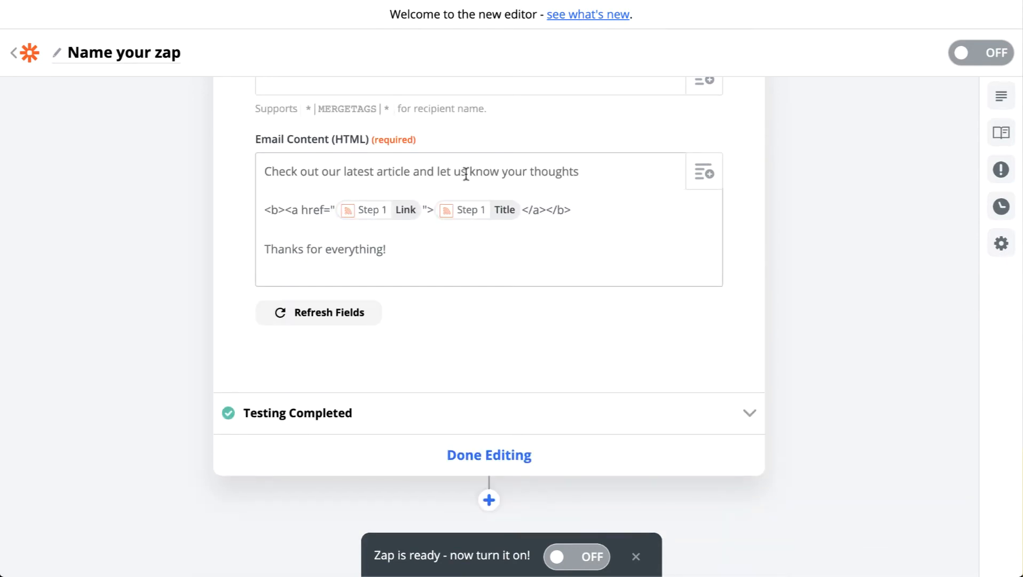
text(<br>)
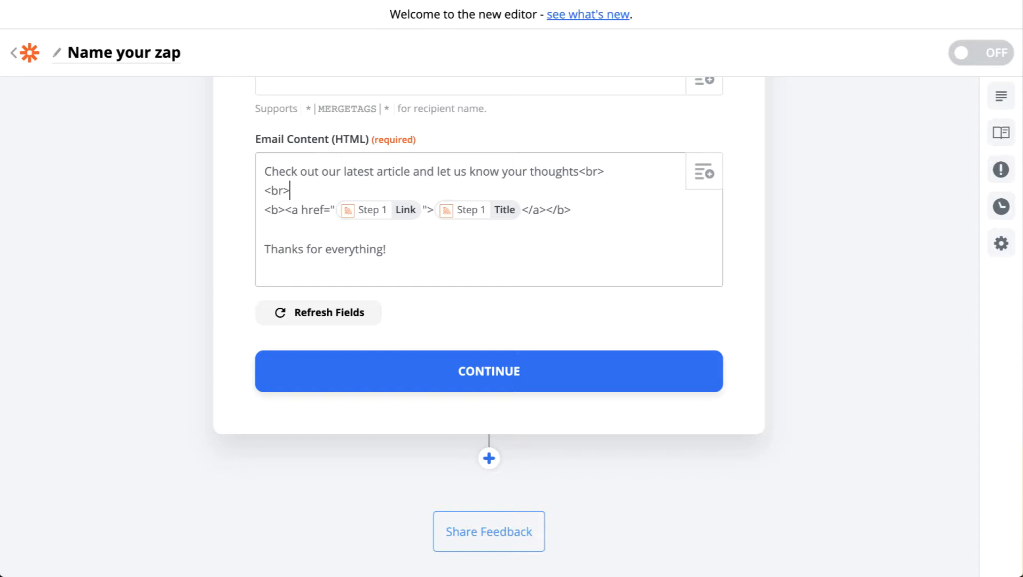
Copy the <br> tag to the end of the linked title line and the blank line above "Thanks for everything!", and continue.
key(shift+Left)
key(shift+Left)
key(shift+Left)
key(shift+Left)
key(ctrl+c)
click(610, 210)
key(ctrl+v)
click(529, 229)
key(ctrl+v)
click(482, 370)
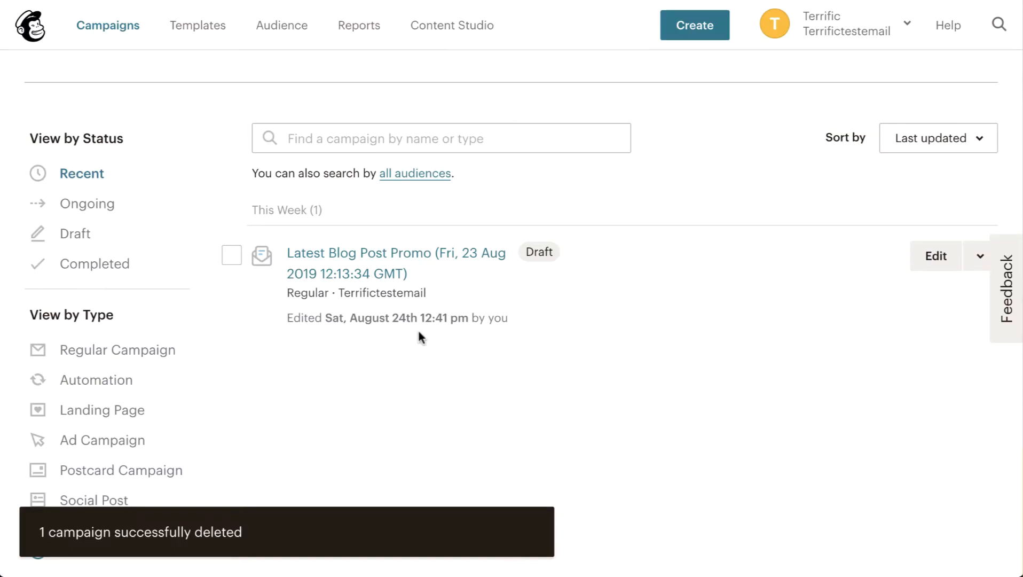
In Mailchimp, open the latest draft campaign and preview its content to check the line spacing, then close the preview.
click(374, 268)
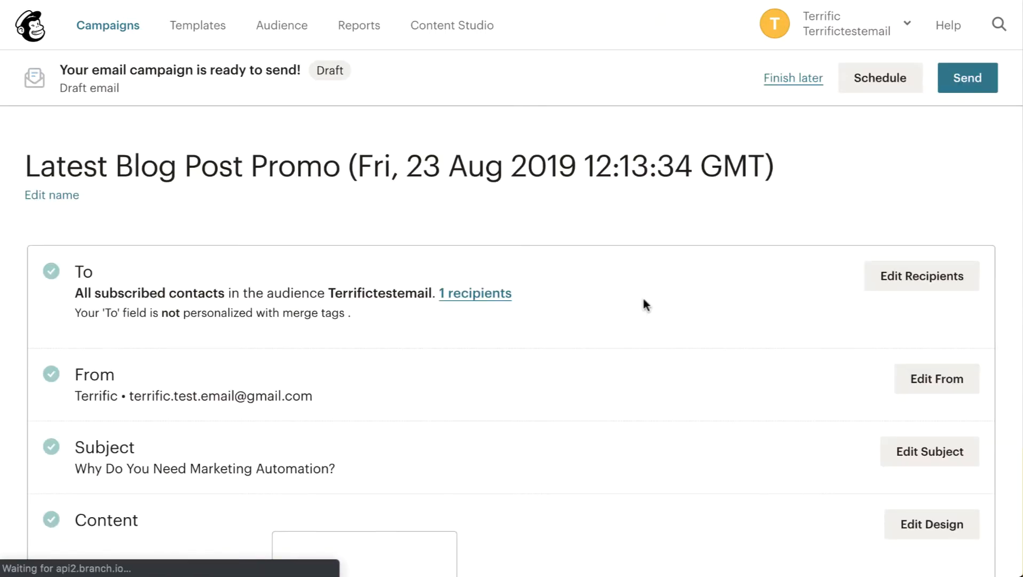
scroll(644, 302, down, 9)
scroll(929, 158, up, 3)
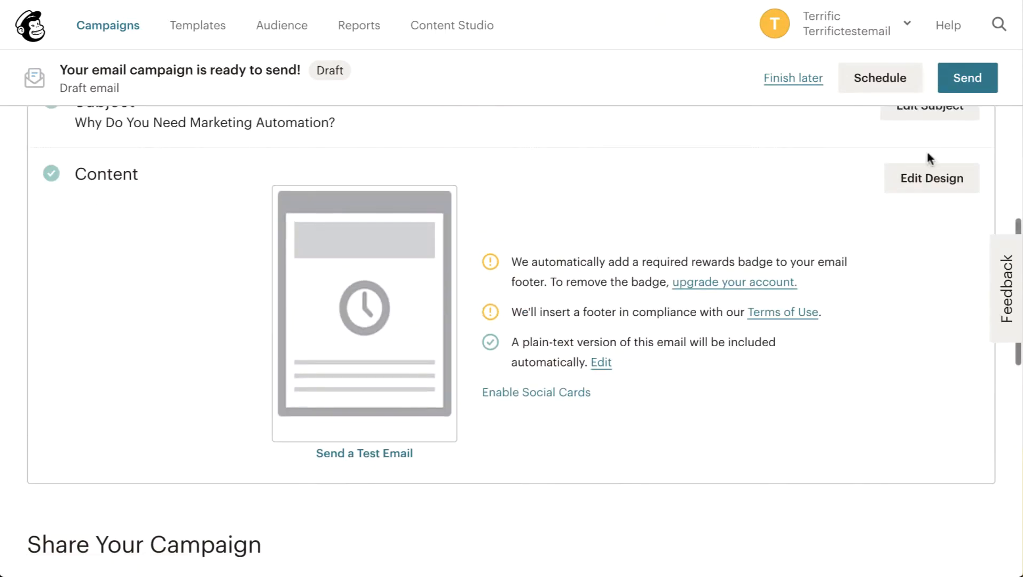
click(368, 289)
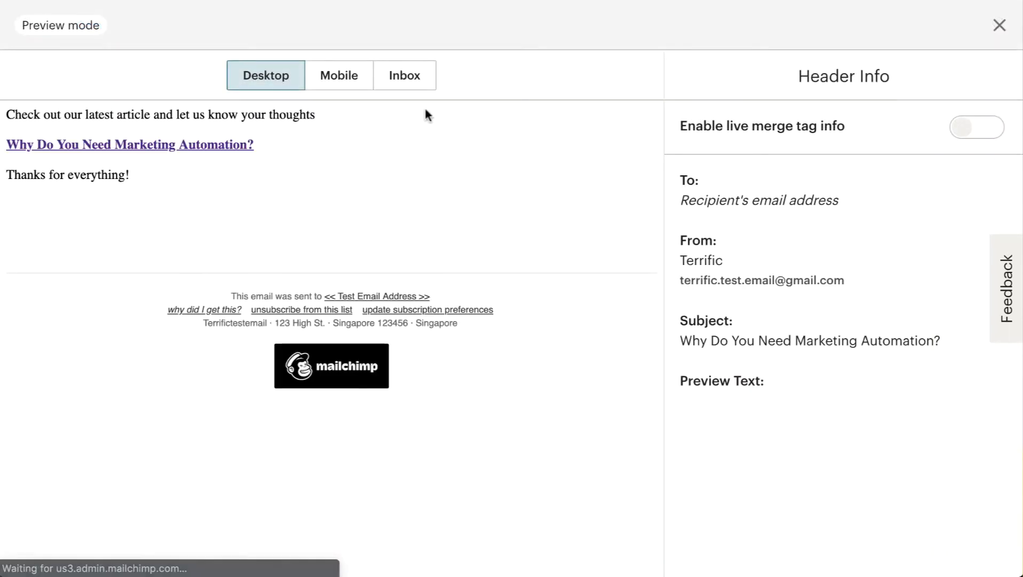
drag(10, 115, 283, 192)
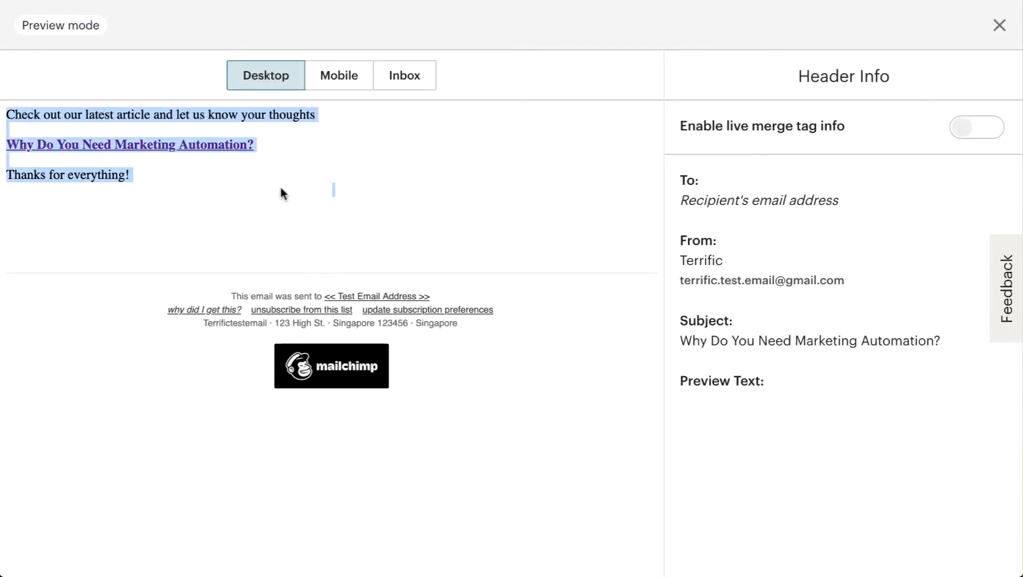
click(282, 189)
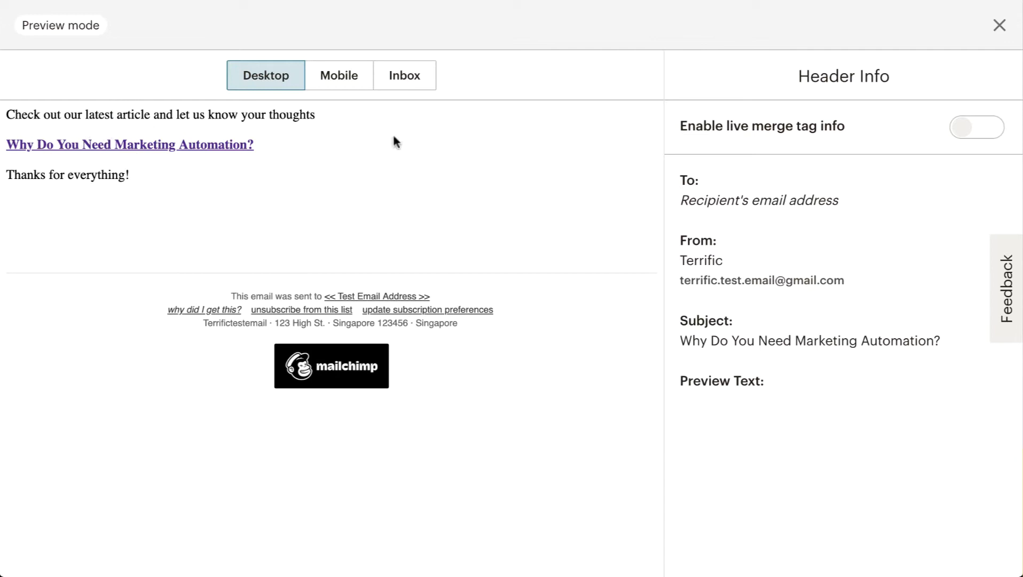
click(998, 27)
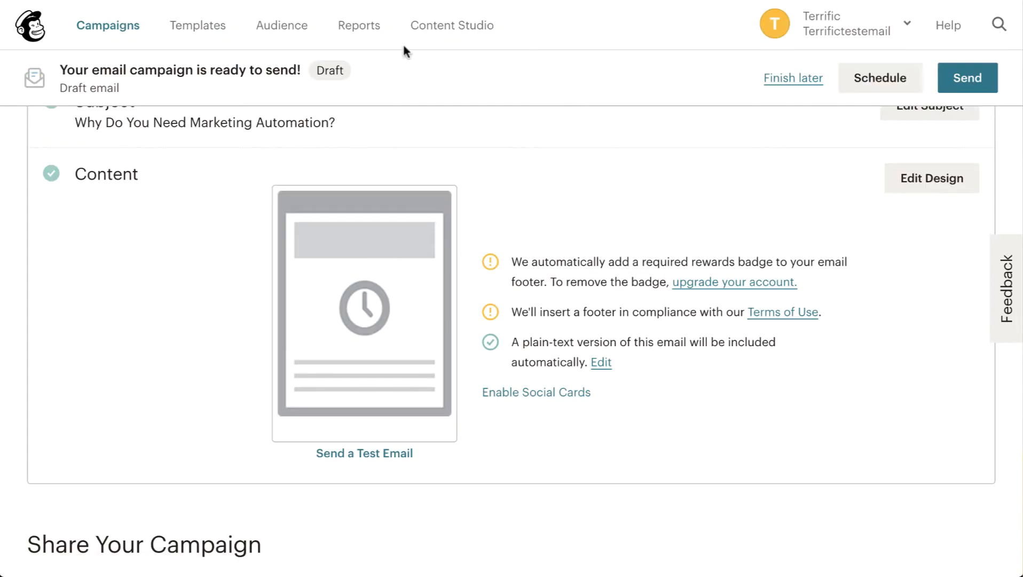
Exit the draft campaign unsent, switch to Zapier and turn on the Zap.
click(793, 80)
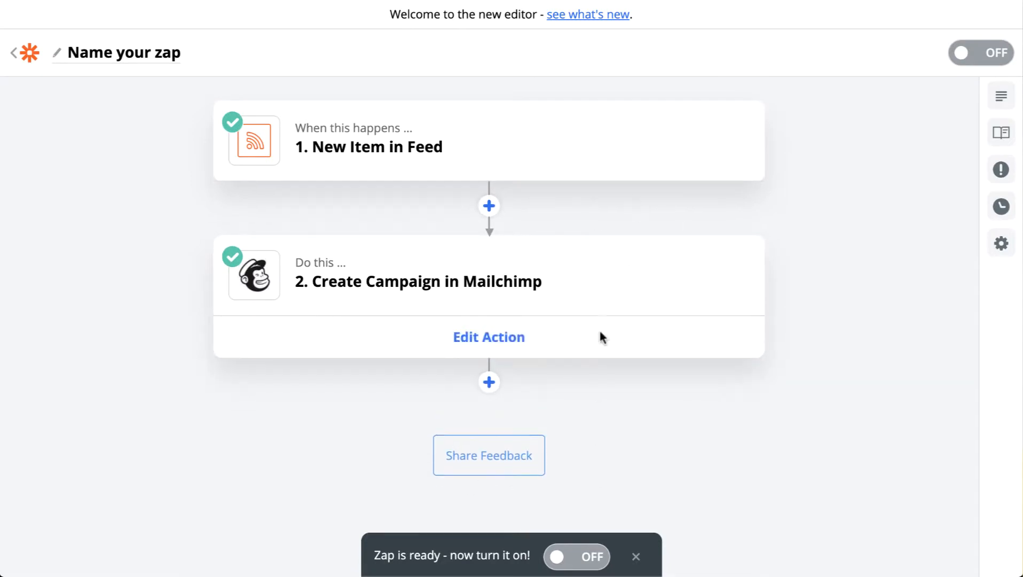
click(583, 556)
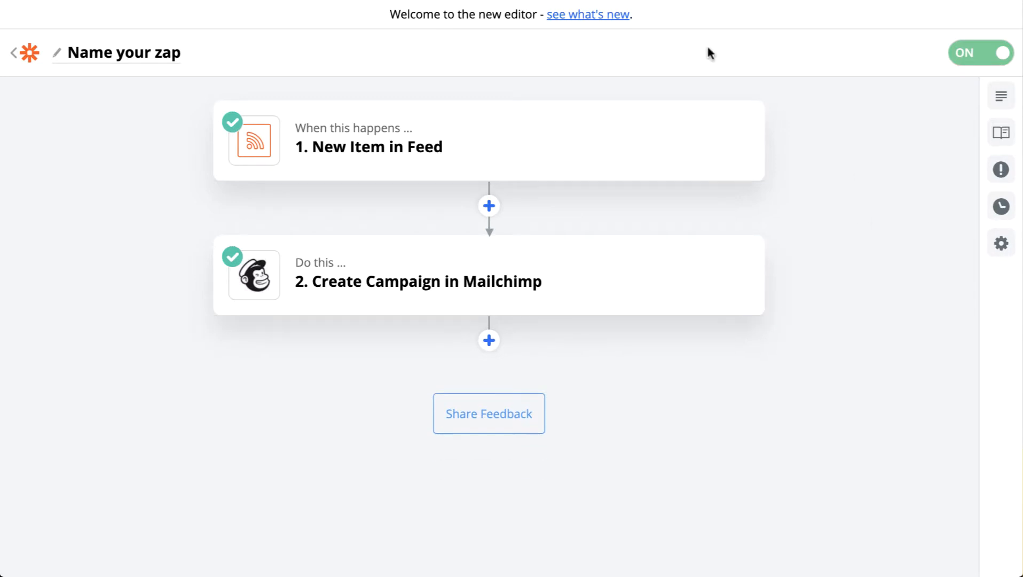
Open the Article Promotion Zap list and bring up the Facebook Page Zap's name for copying.
click(126, 63)
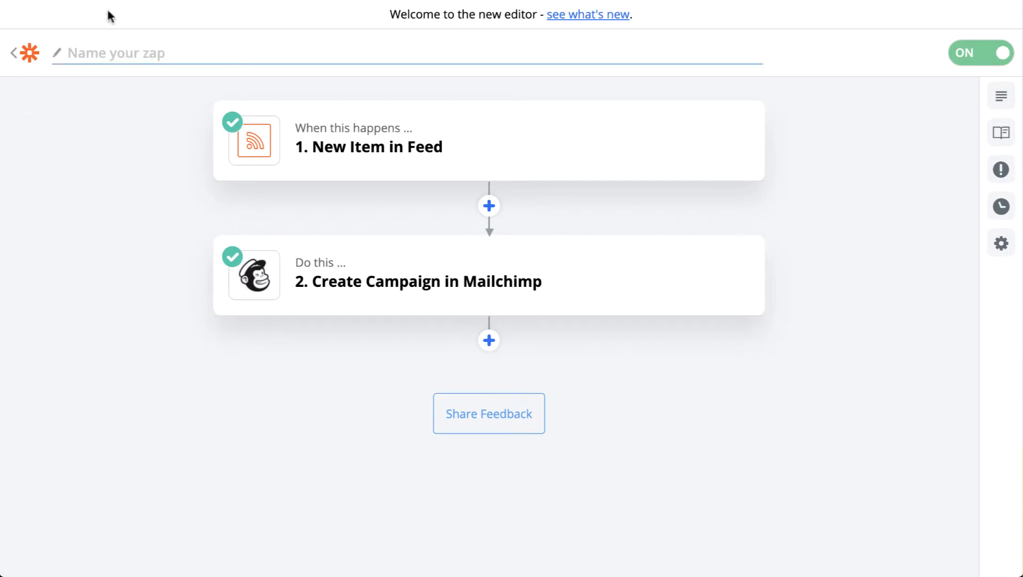
click(27, 51)
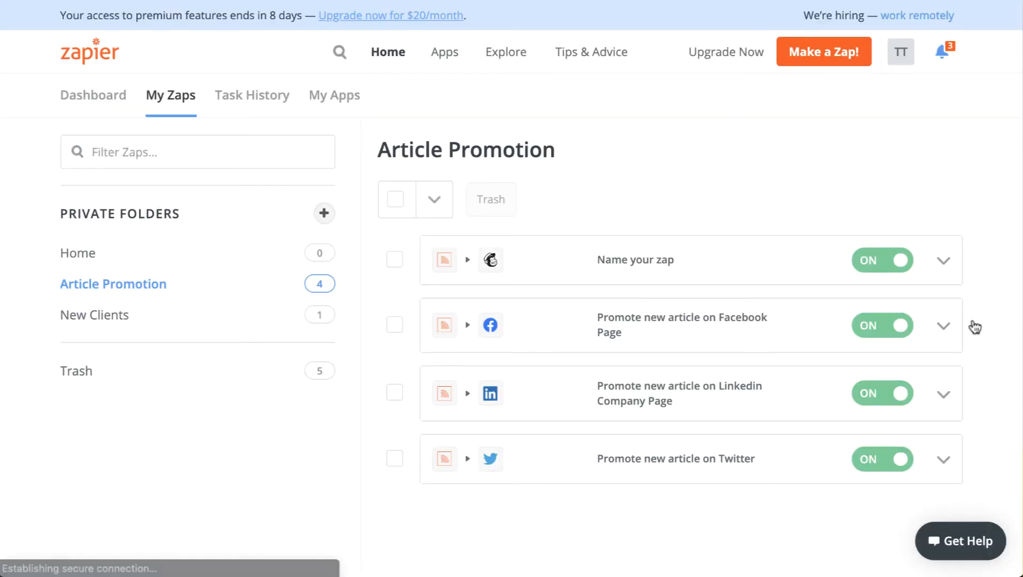
click(944, 326)
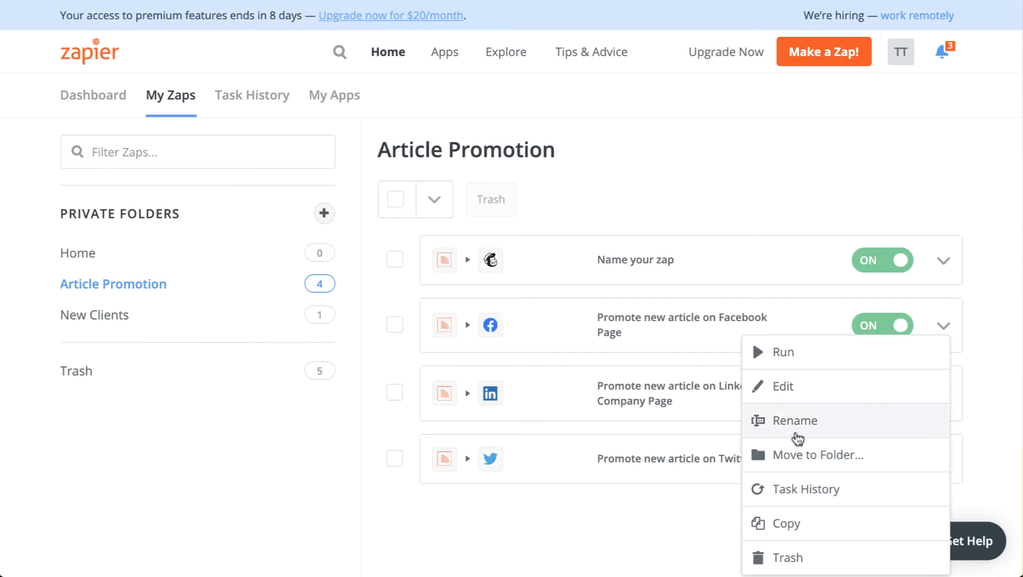
click(796, 420)
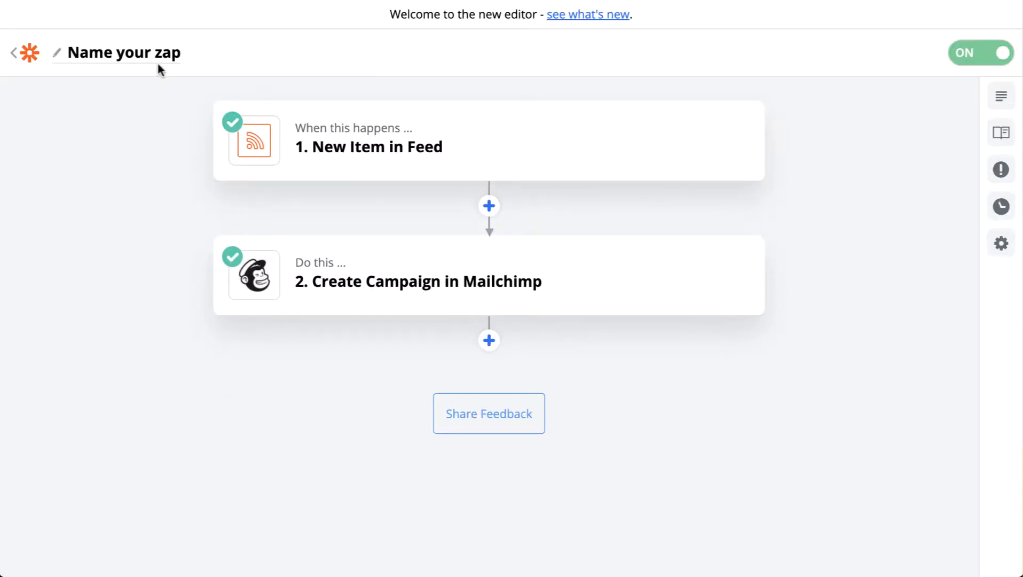
Name the Mailchimp Zap "Promote new article with Mailchimp - Create", reusing the Facebook Zap's name as the base.
click(136, 51)
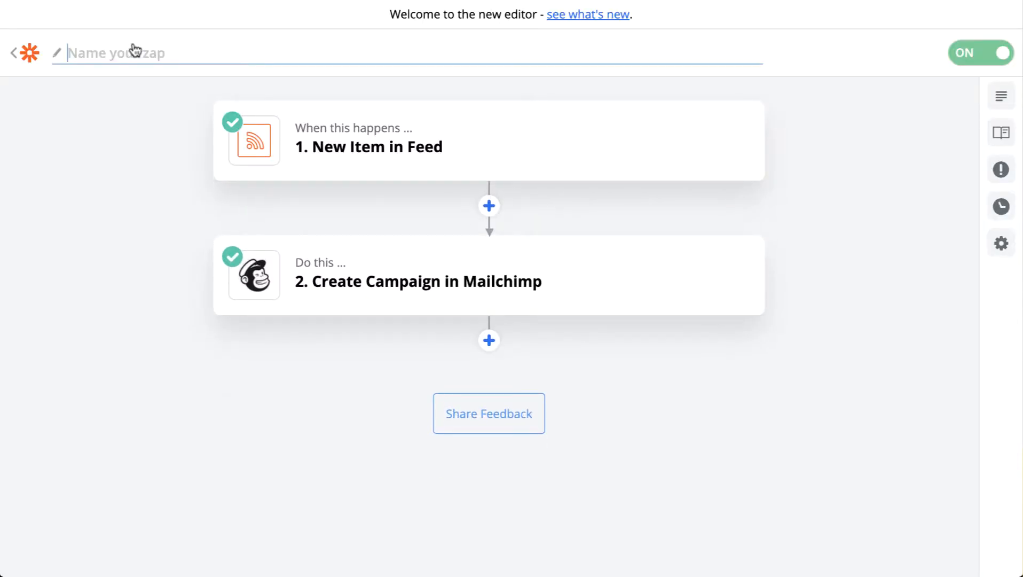
key(ctrl+v)
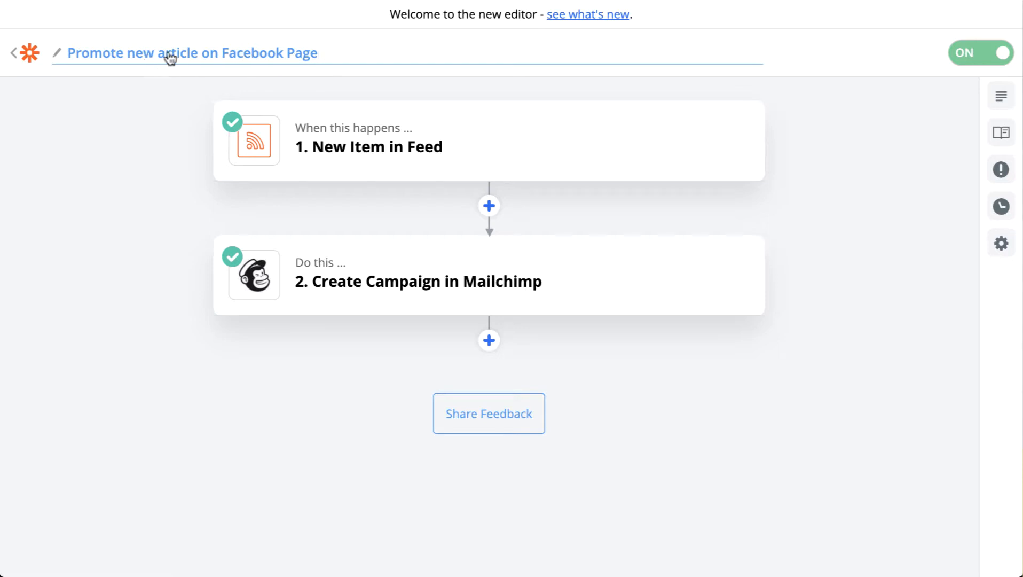
drag(204, 55, 362, 52)
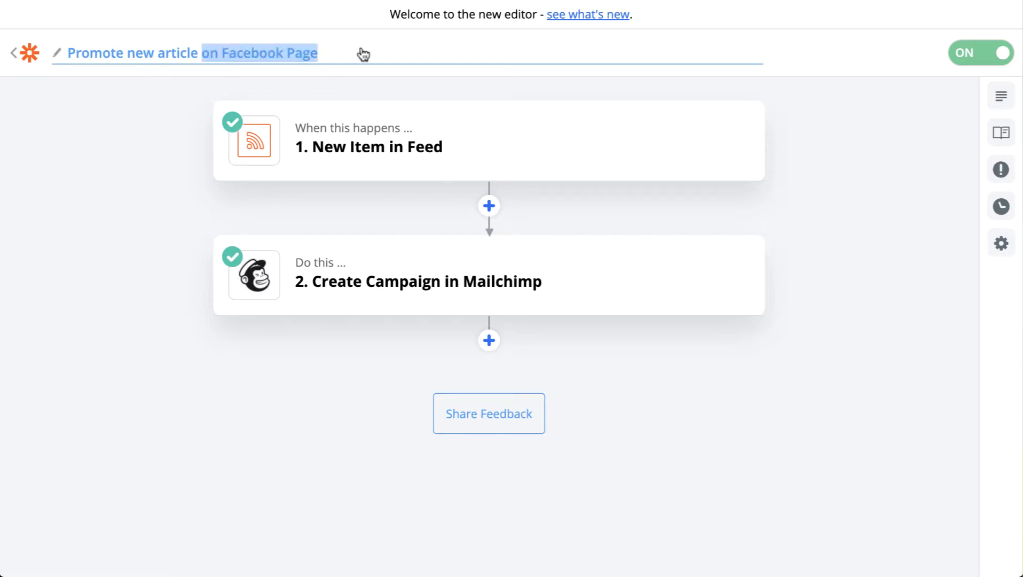
text(with)
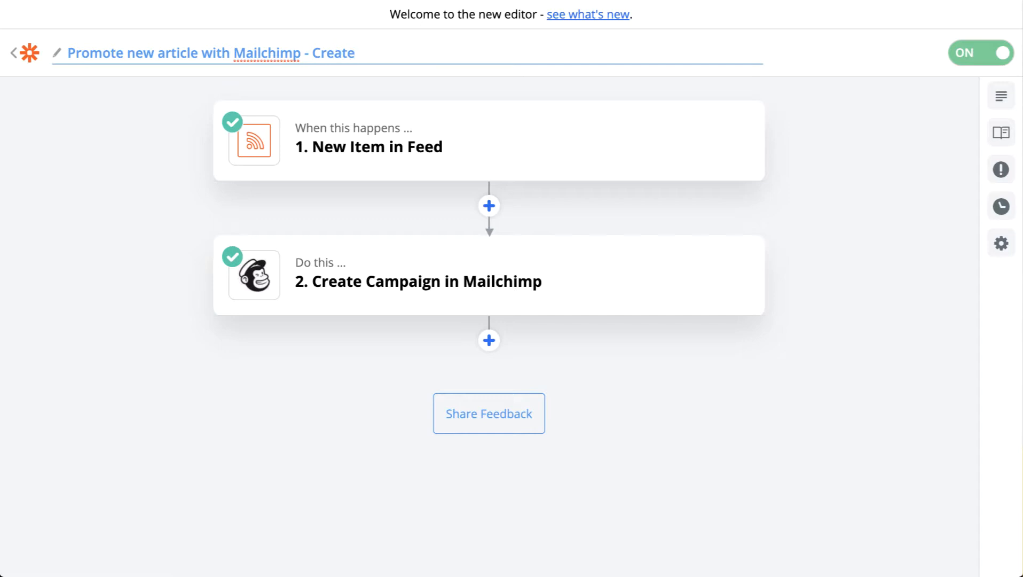
key(Return)
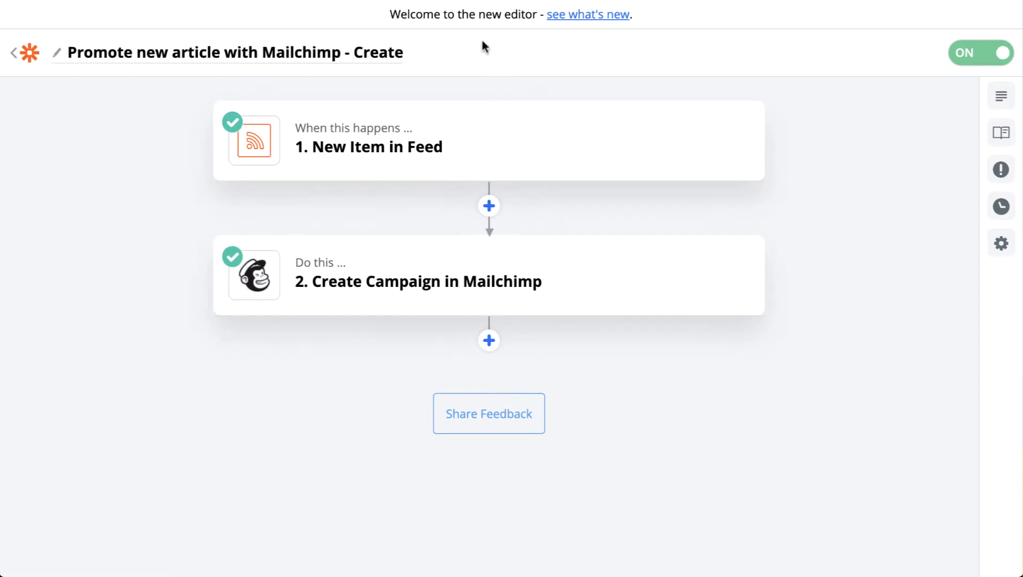
Return to the Article Promotion Zap list and copy the Mailchimp Zap's name without renaming it.
click(20, 56)
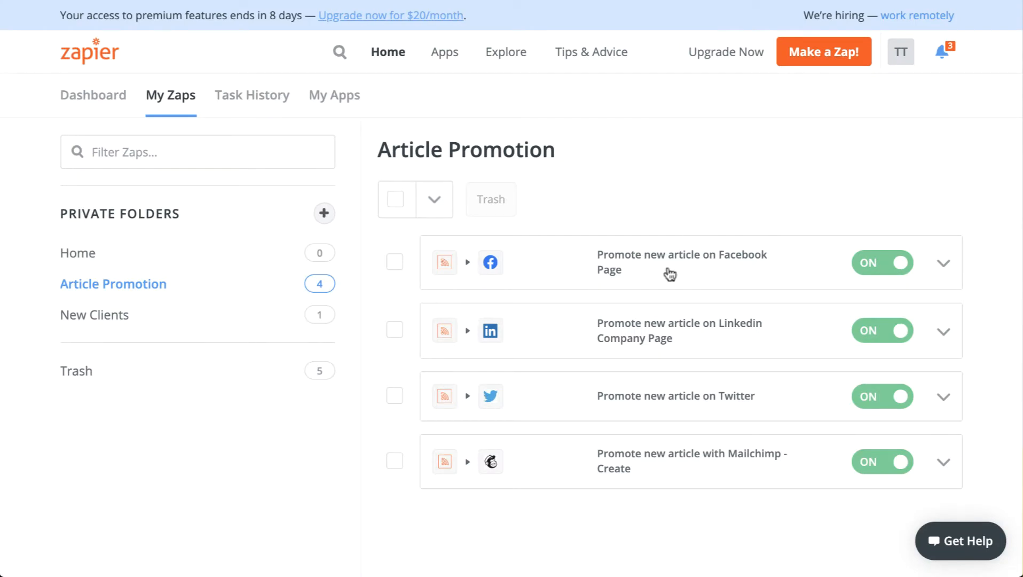
click(942, 463)
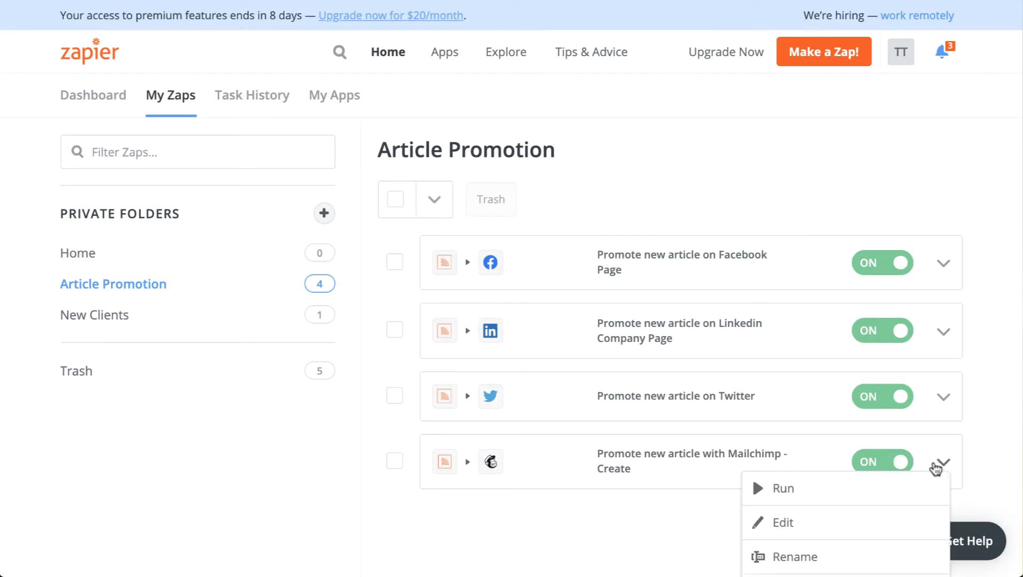
click(781, 556)
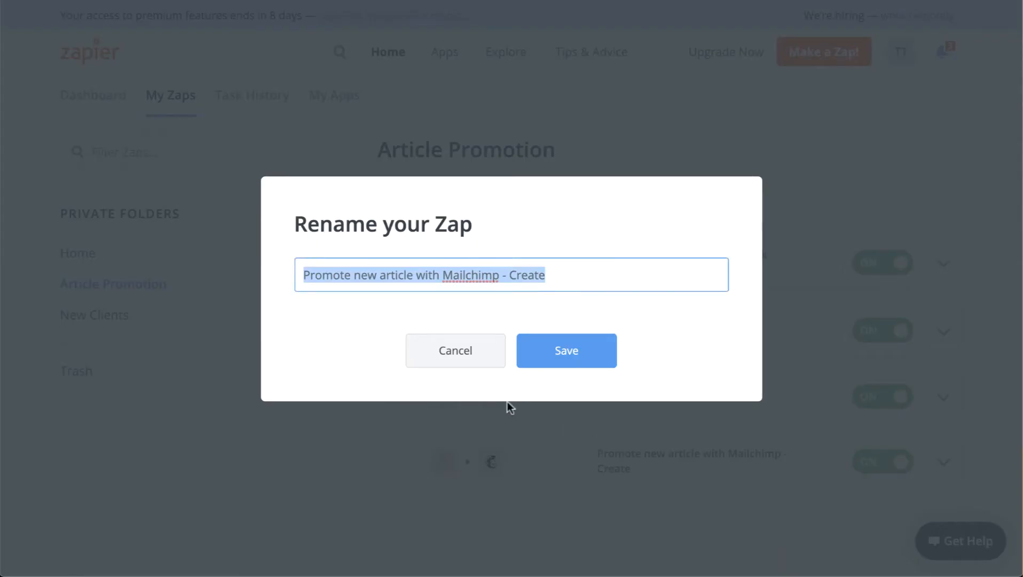
click(483, 359)
Create a new Zap and reuse the copied name "Promote new article with Mailchimp - Create" for it.
click(814, 52)
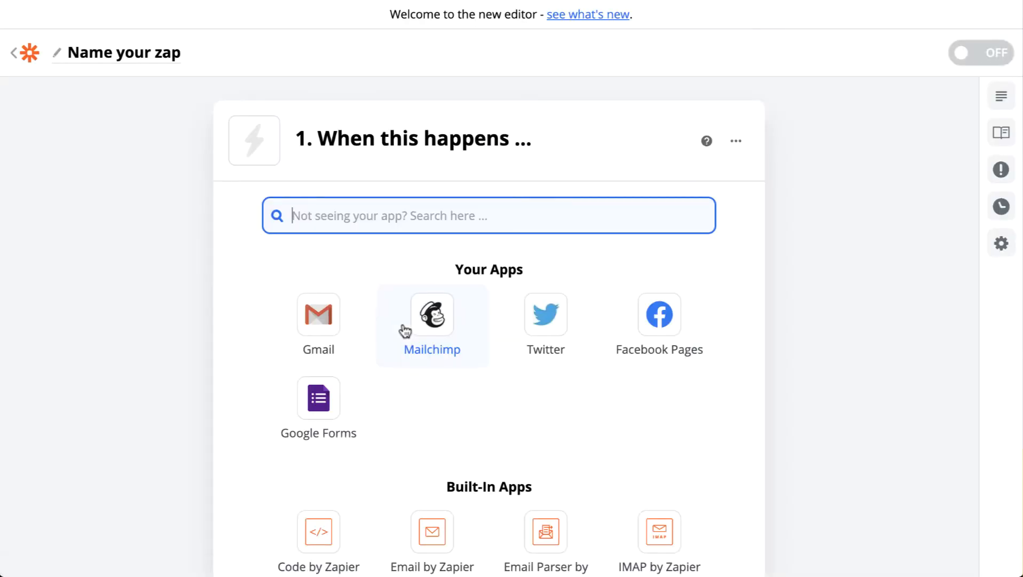
click(134, 47)
key(ctrl+v)
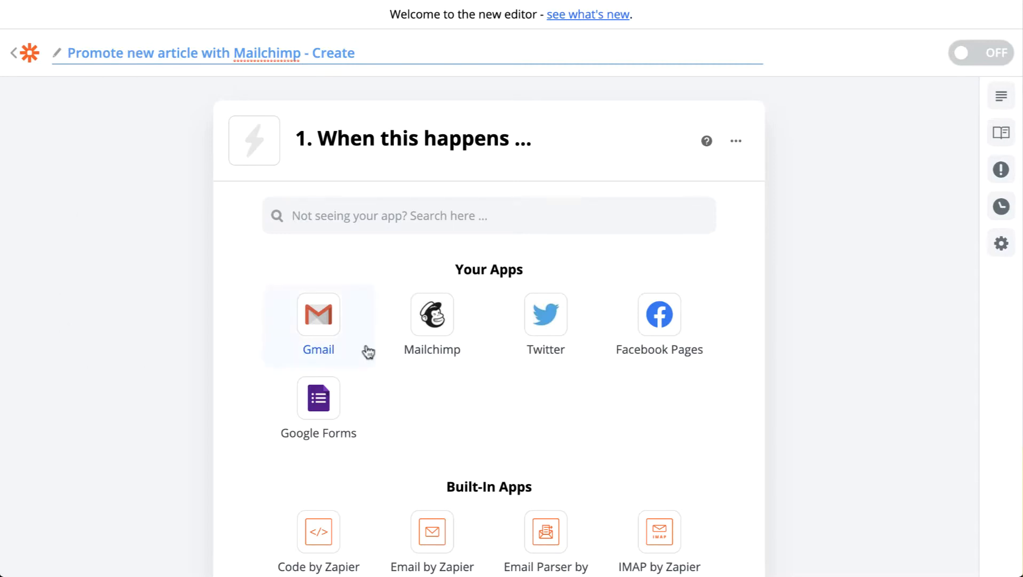
Set the trigger to Mailchimp with the New Campaign event and continue to the account choice.
click(411, 341)
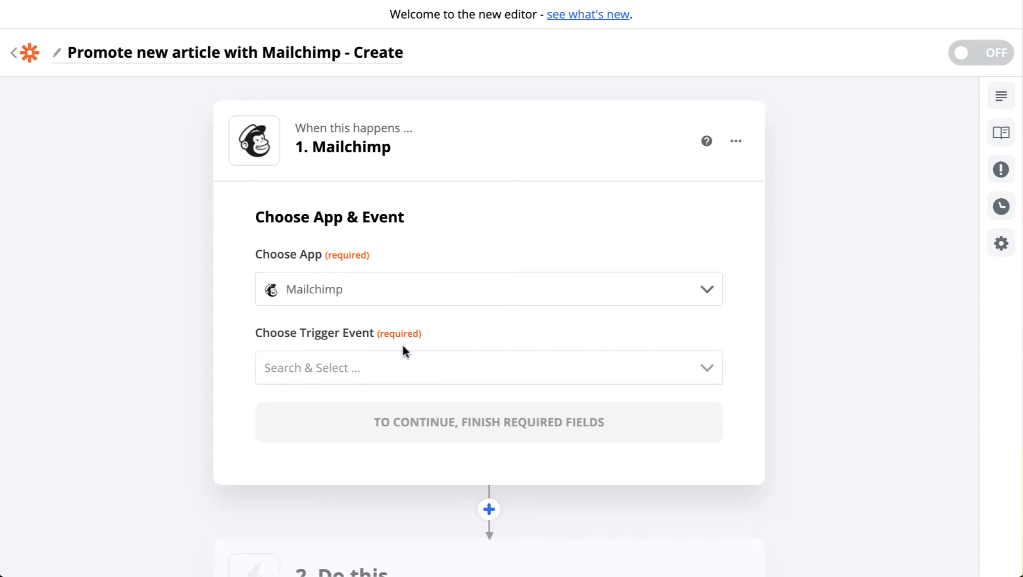
click(403, 359)
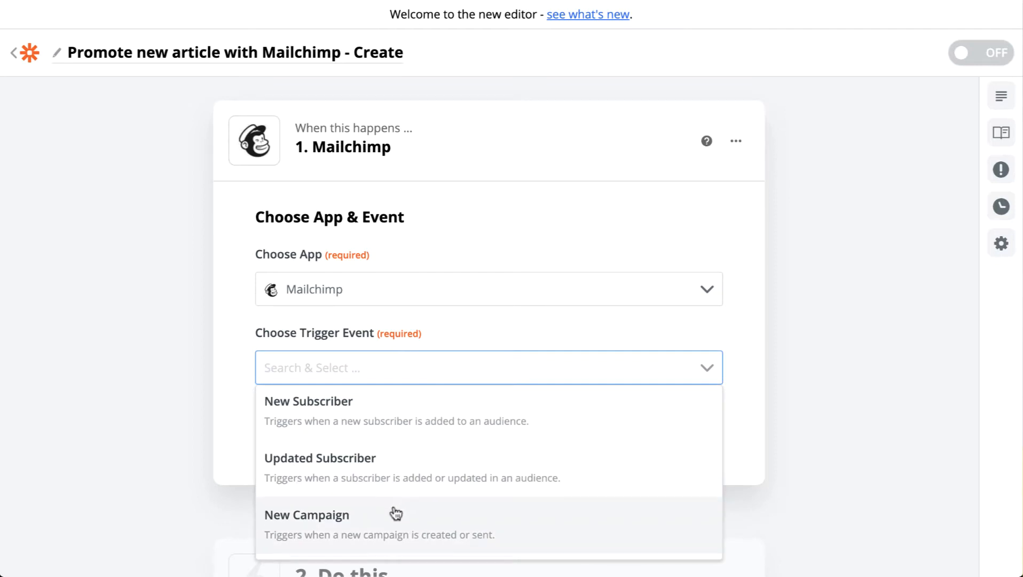
scroll(396, 513, down, 2)
click(483, 437)
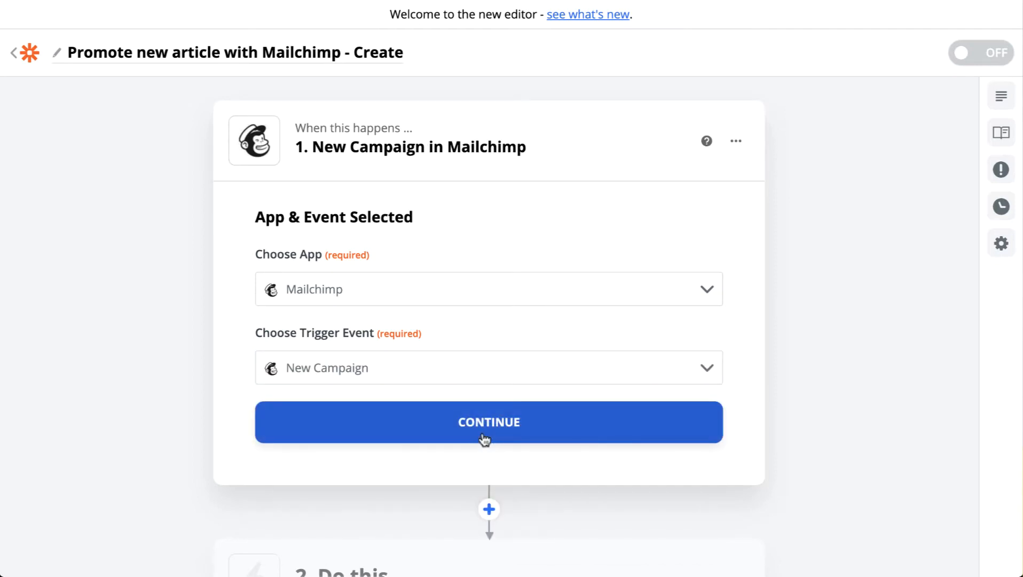
click(484, 439)
Use the existing Mailchimp account for the New Campaign trigger and continue to its customization.
click(484, 333)
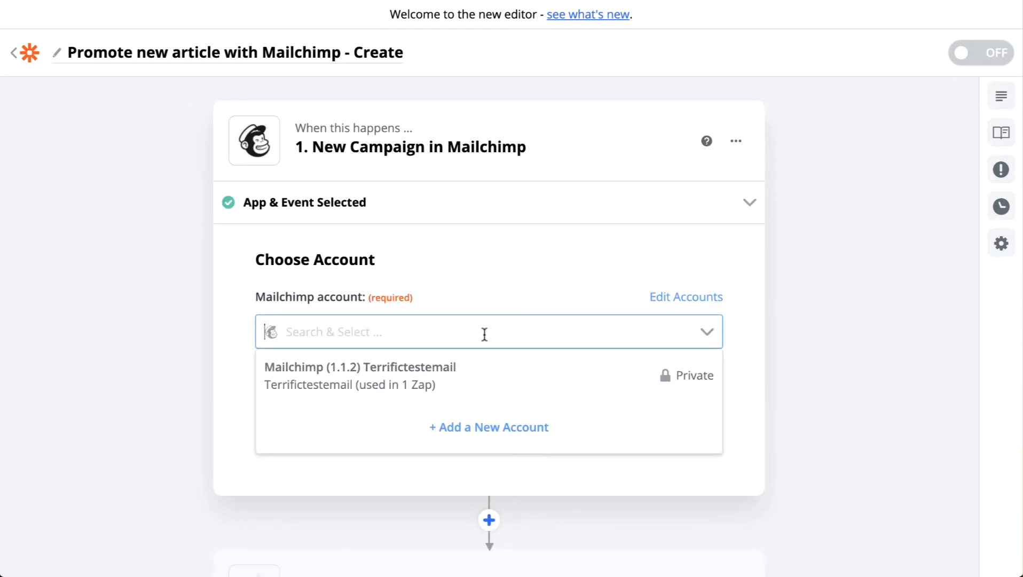
click(432, 378)
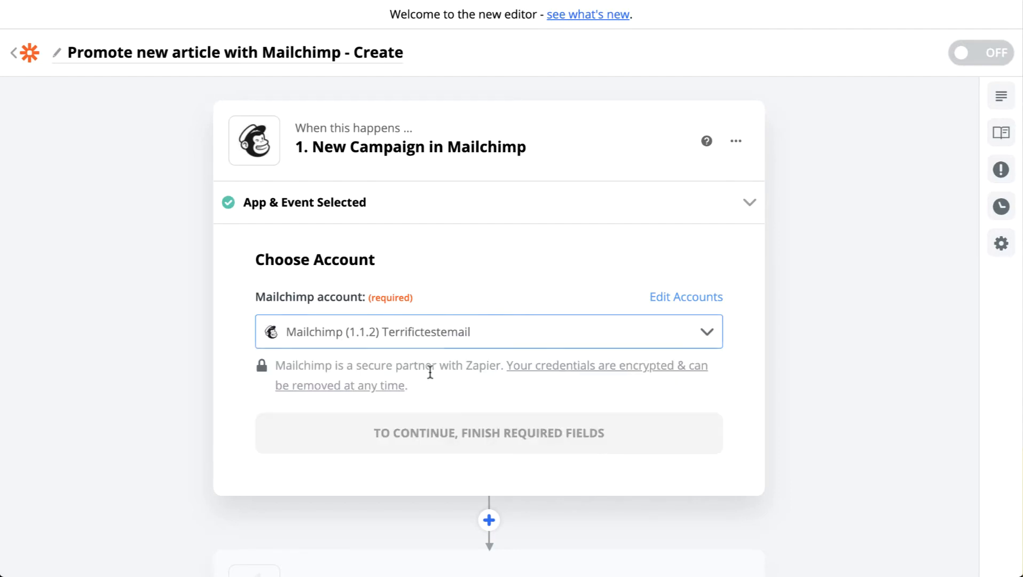
scroll(532, 331, down, 2)
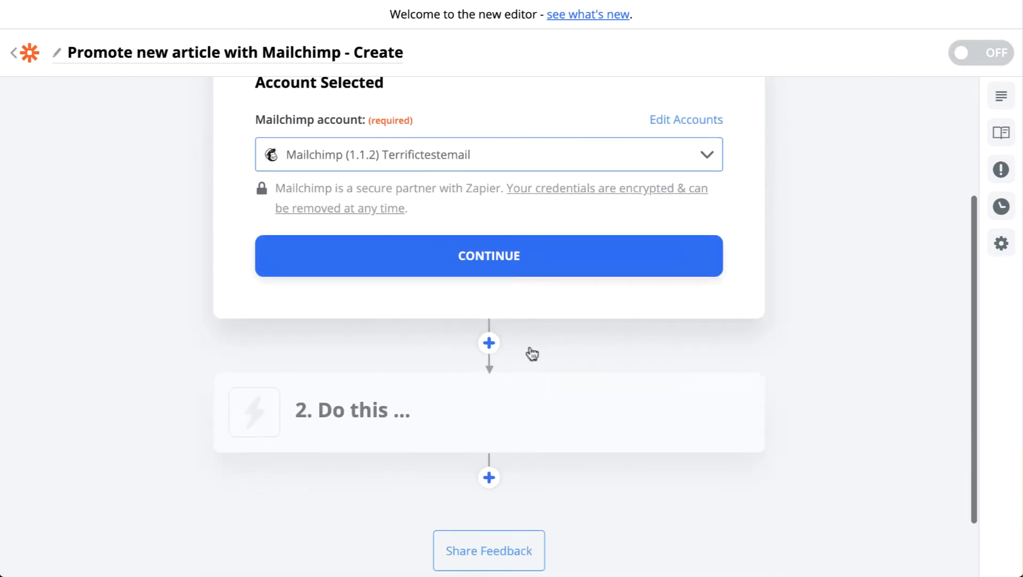
click(498, 254)
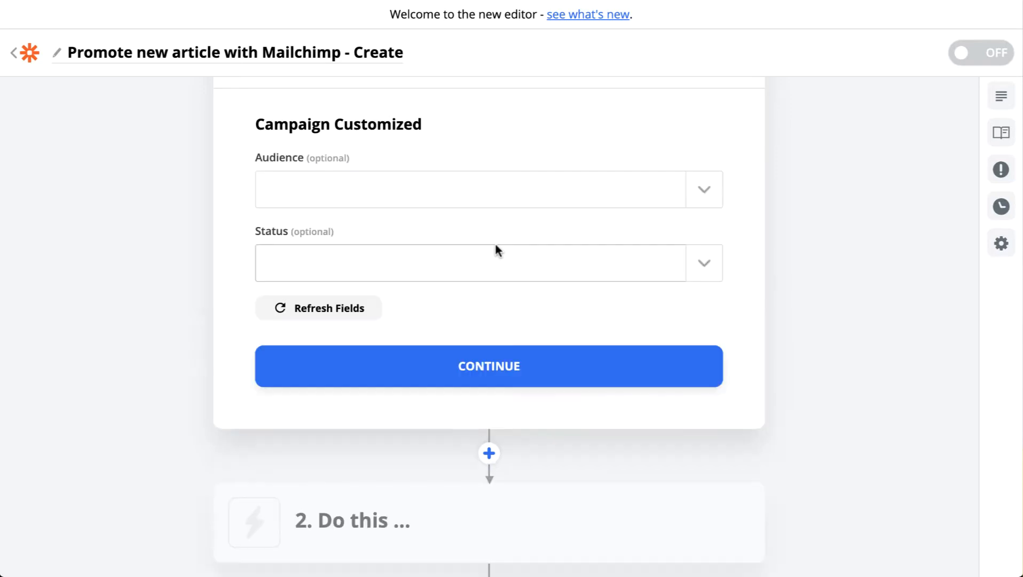
Limit the trigger to the Terrifictestemail audience with status Saved, and test the connection by finding a campaign.
click(676, 193)
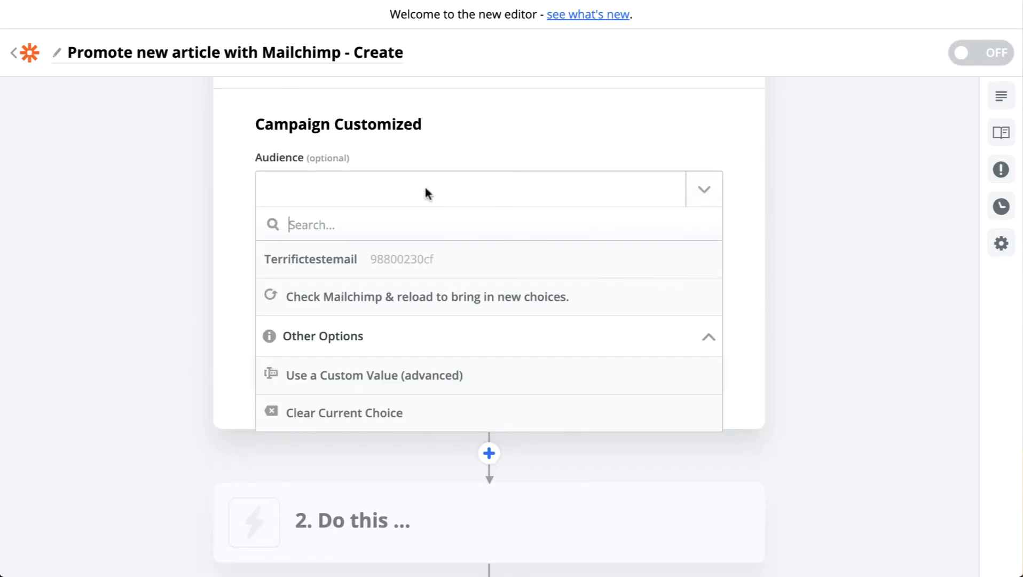
click(374, 259)
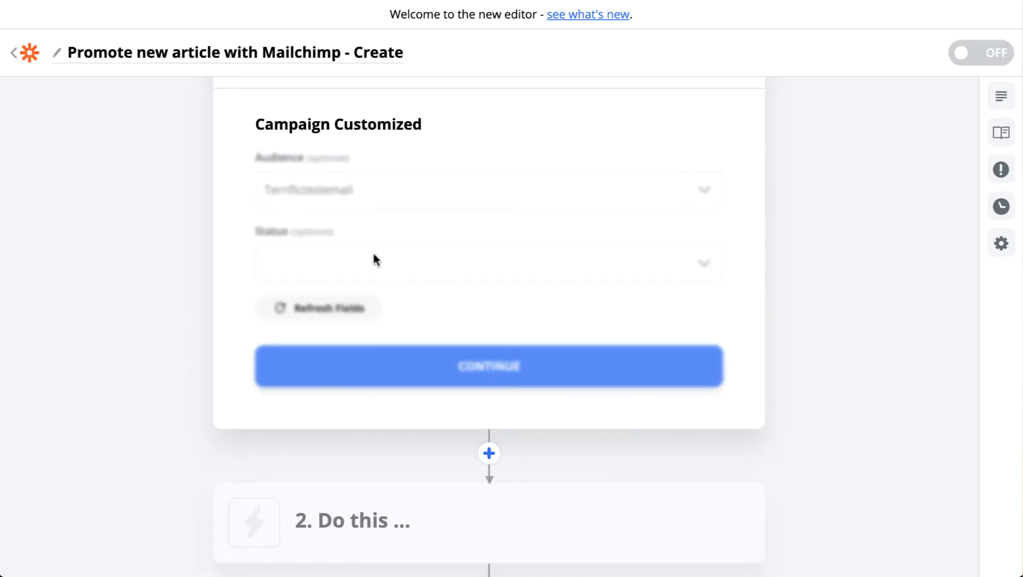
click(705, 272)
click(419, 409)
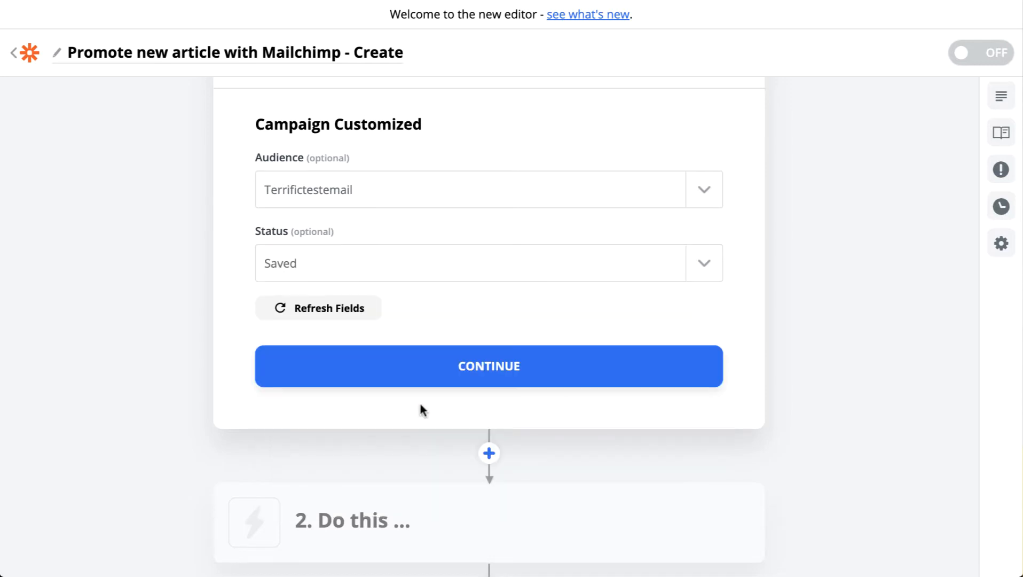
click(500, 375)
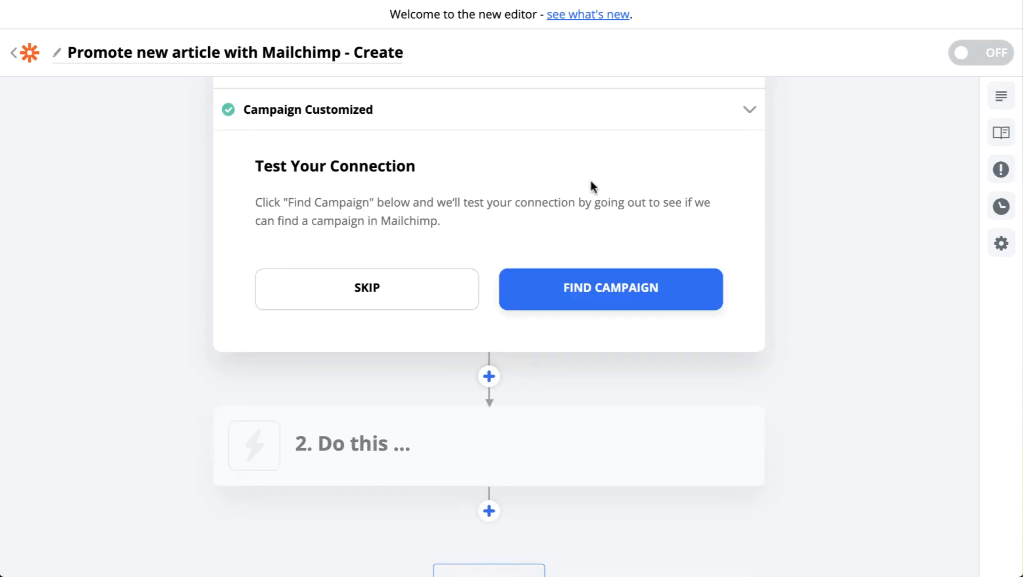
click(605, 282)
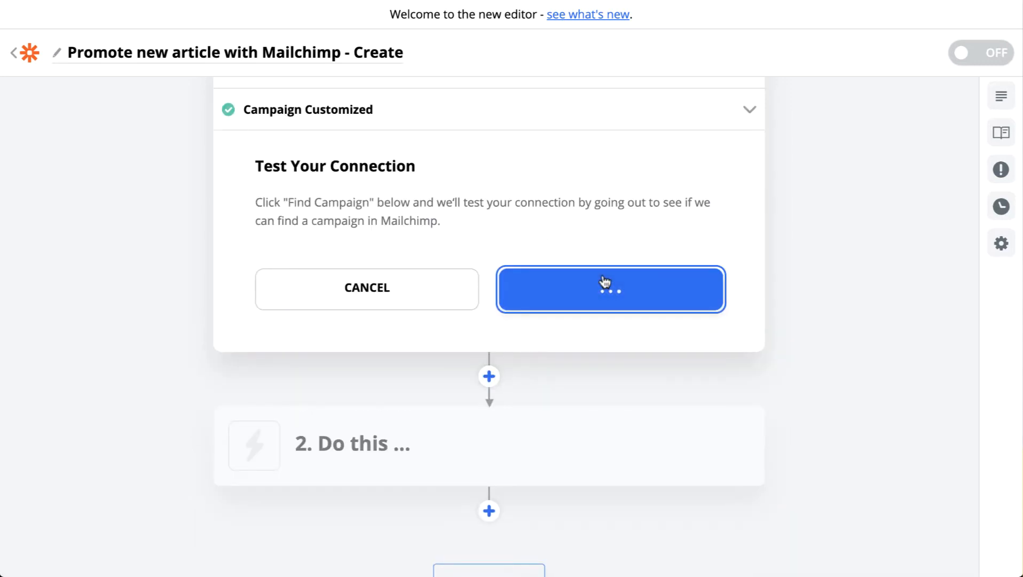
Change the ending of the new Zap's name so it reads "Promote new article with Mailchimp - Send".
click(369, 53)
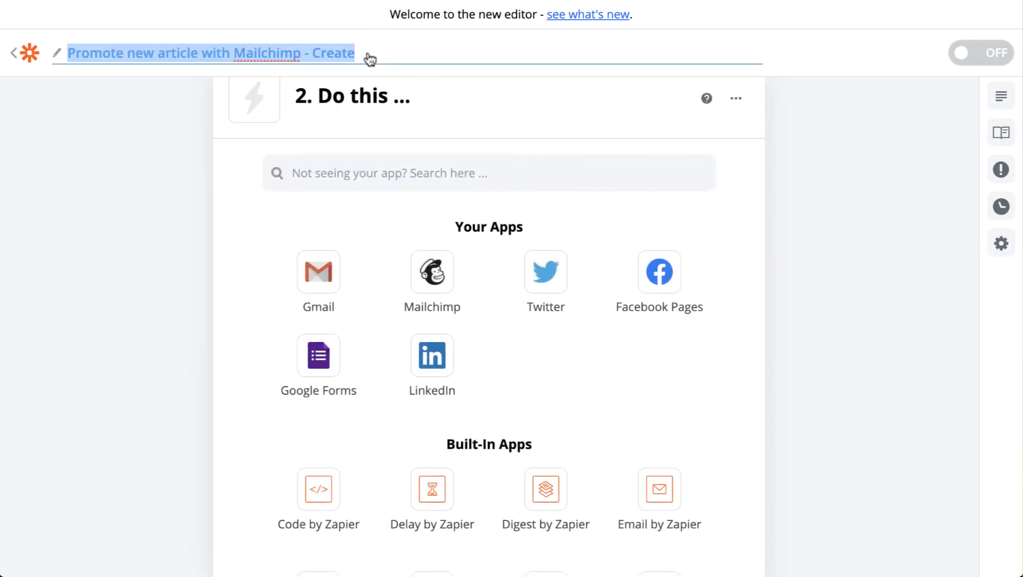
double_click(336, 53)
text(Send)
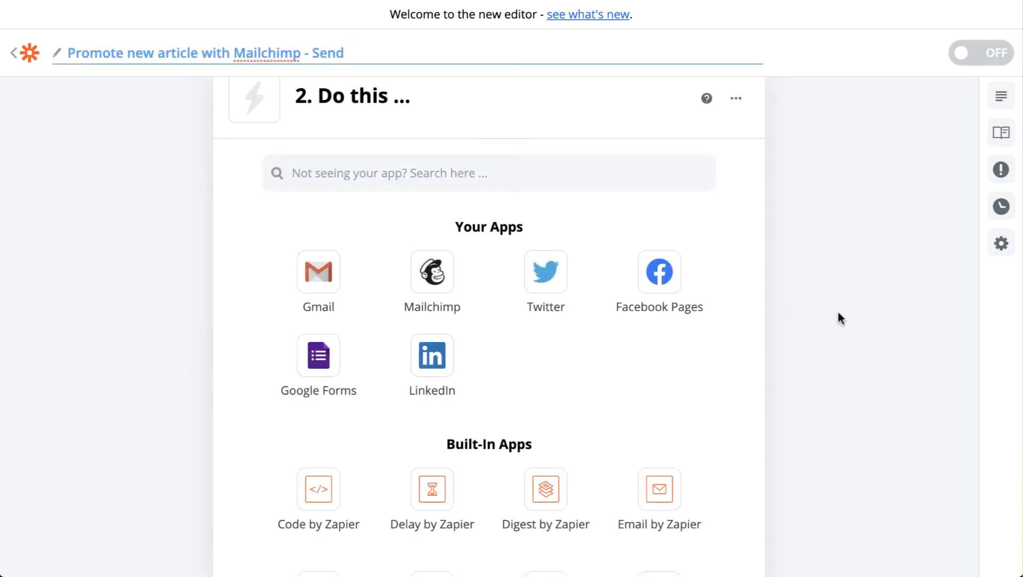
click(804, 351)
Examine the field data of the Campaign A test sample in the trigger, then close the sample and finish editing the trigger.
scroll(619, 266, up, 4)
click(436, 162)
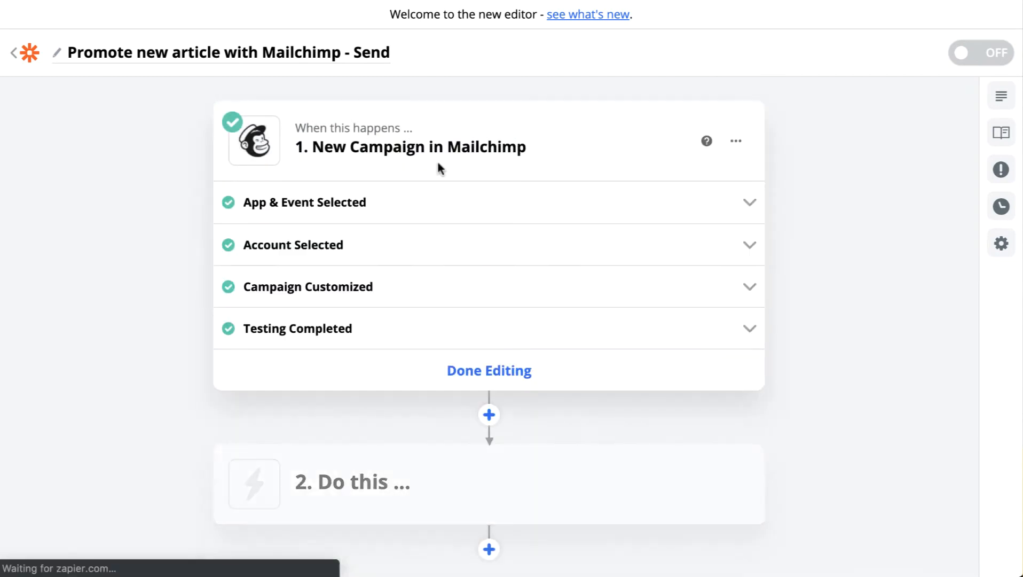
click(418, 335)
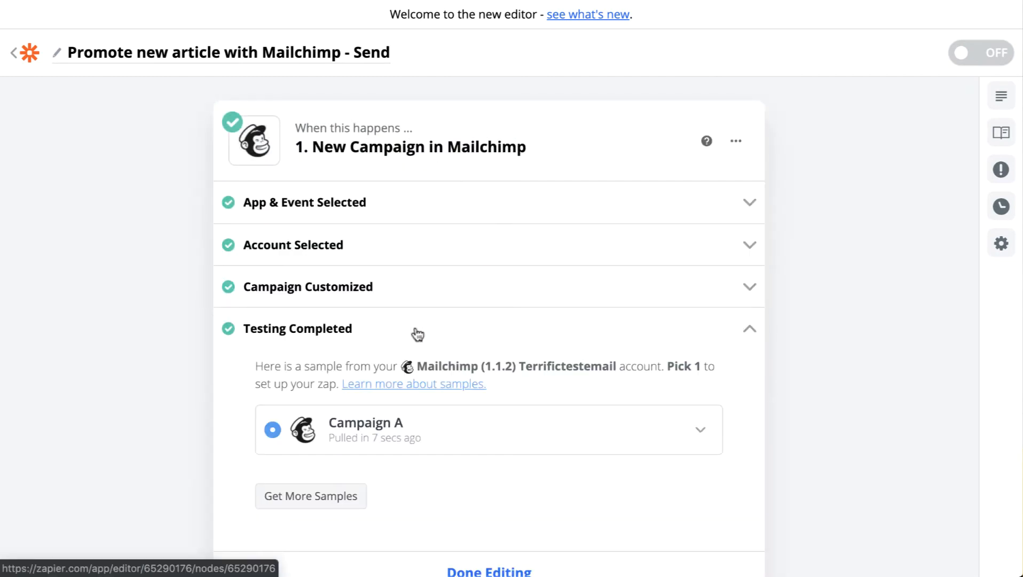
click(700, 430)
scroll(621, 323, down, 5)
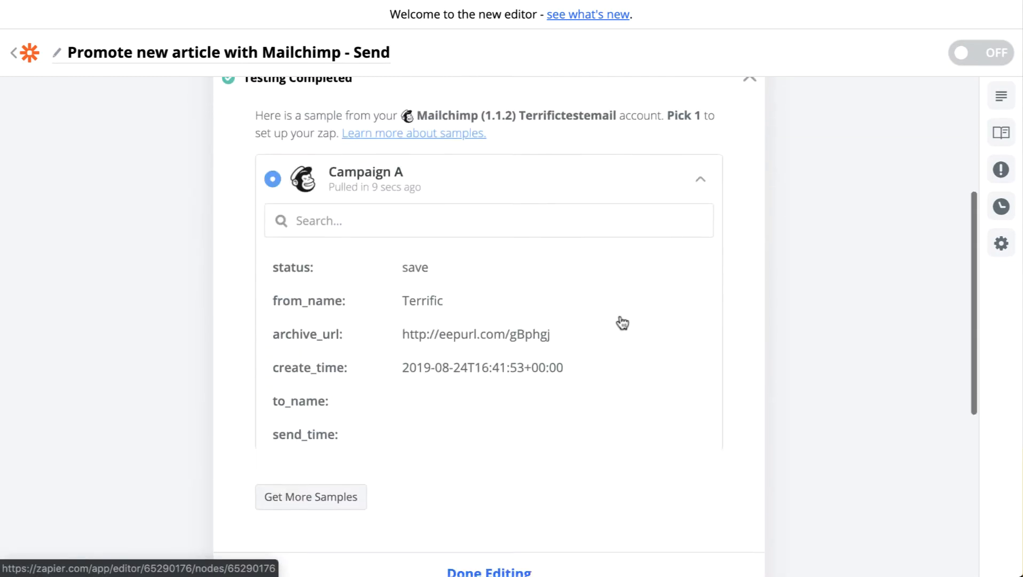
scroll(519, 299, down, 4)
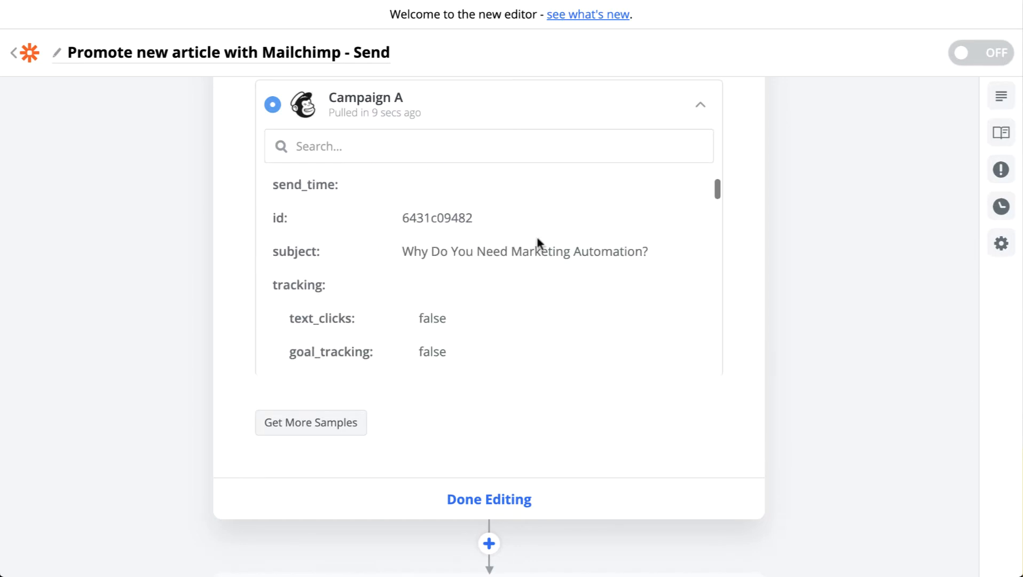
scroll(555, 278, up, 4)
scroll(548, 320, up, 3)
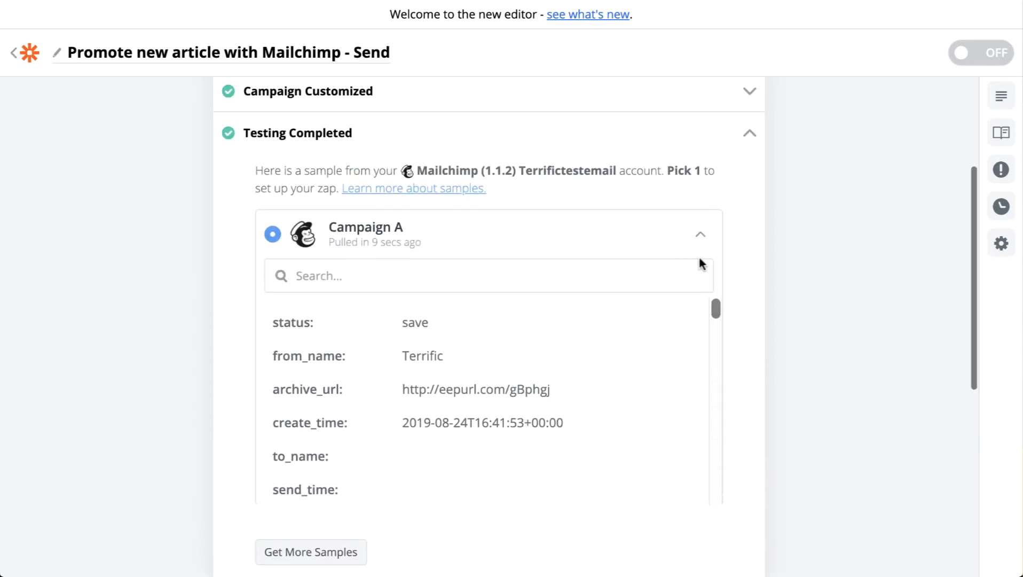
click(700, 234)
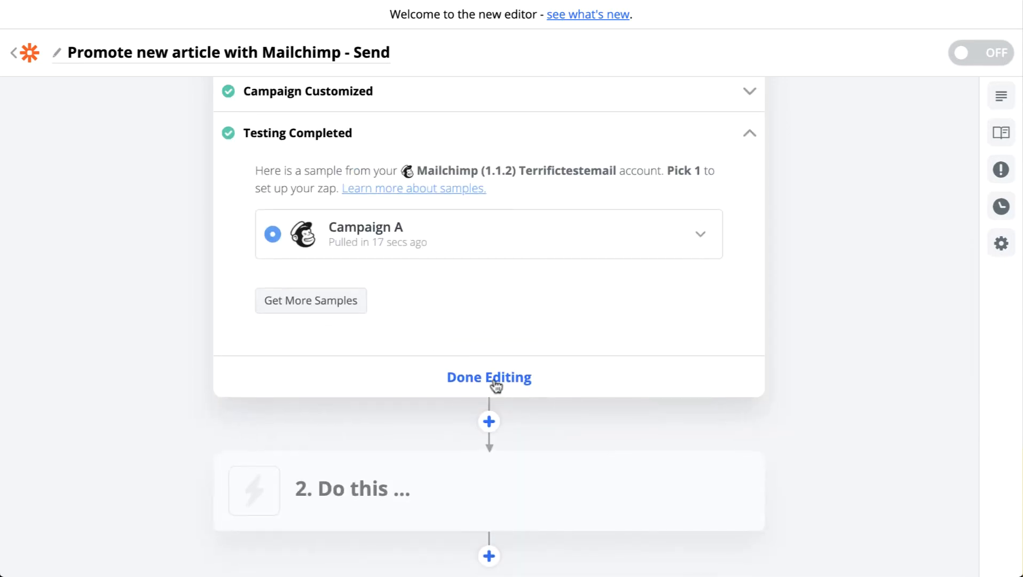
click(497, 379)
Set the Zap's action step to Mailchimp with the Send Campaign event and continue to the account choice.
click(372, 275)
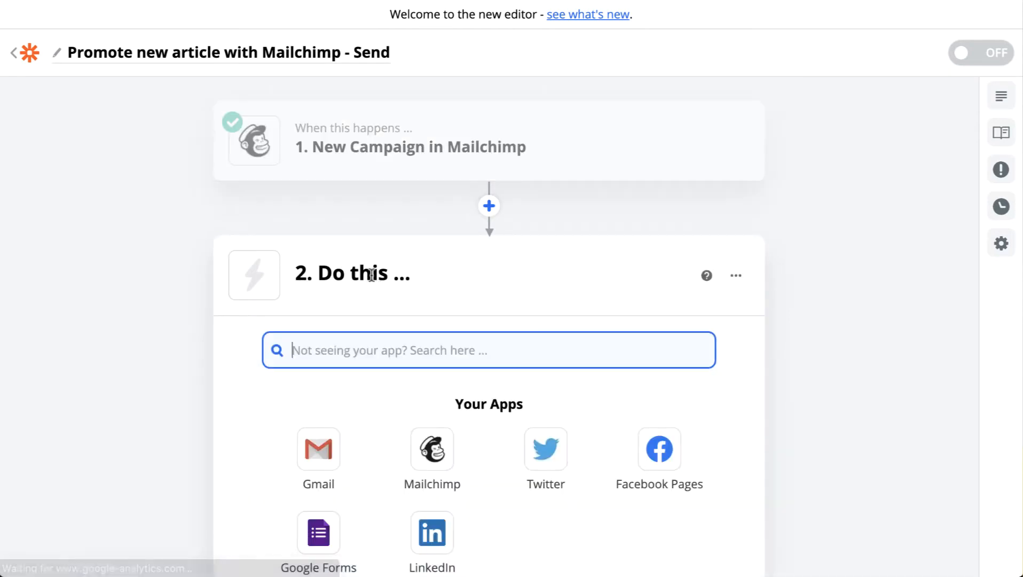
click(422, 483)
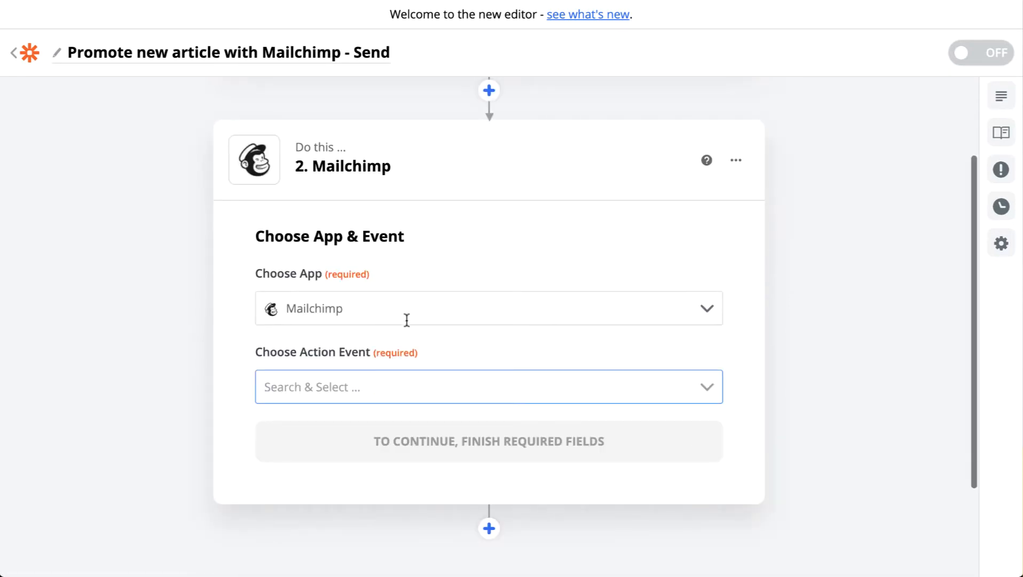
click(372, 380)
scroll(455, 426, down, 3)
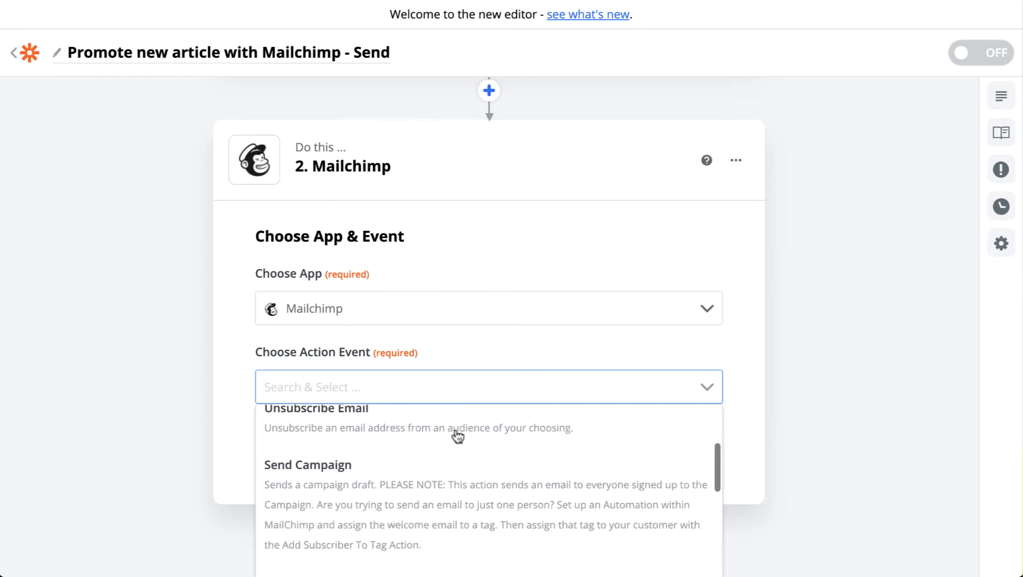
click(332, 507)
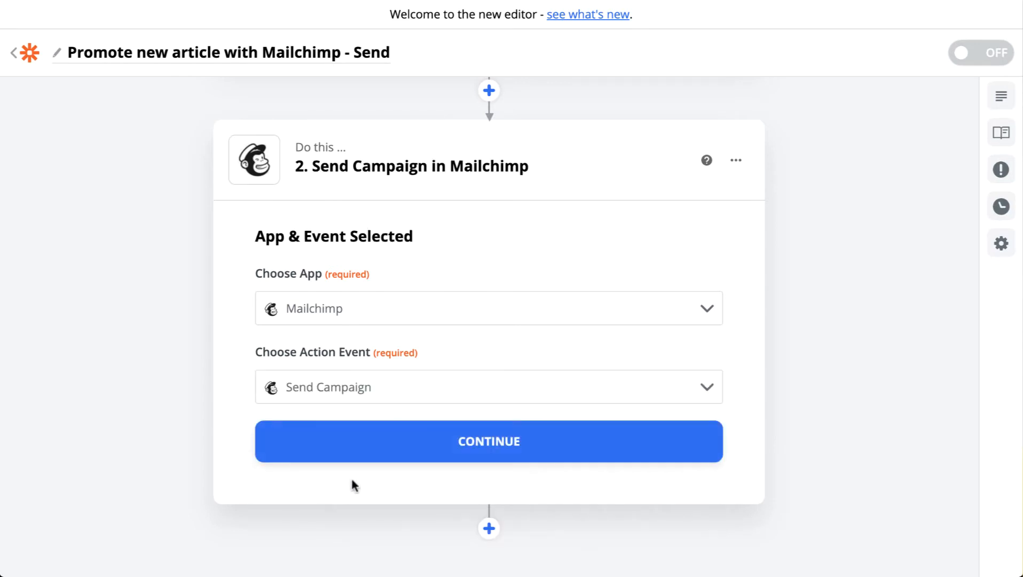
click(466, 453)
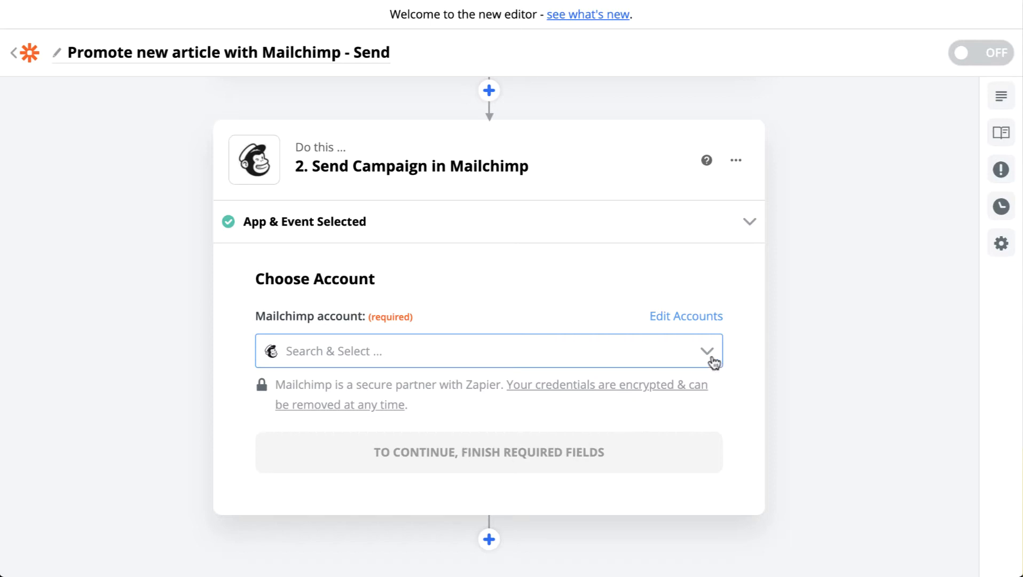
Use the existing Mailchimp account for the Send Campaign action and select the Latest Blog Post Promo campaign to send.
scroll(789, 343, down, 3)
click(709, 246)
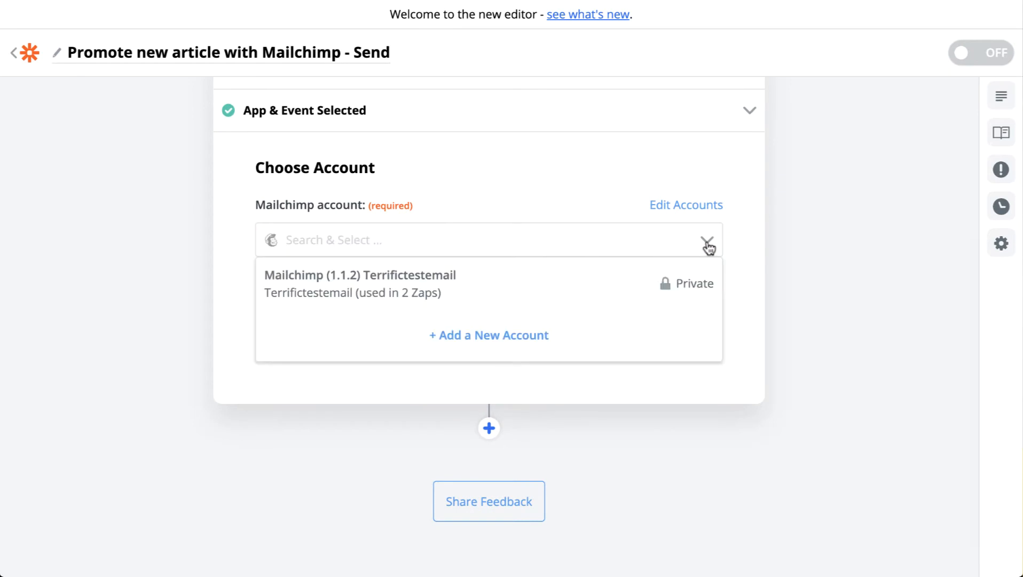
click(379, 292)
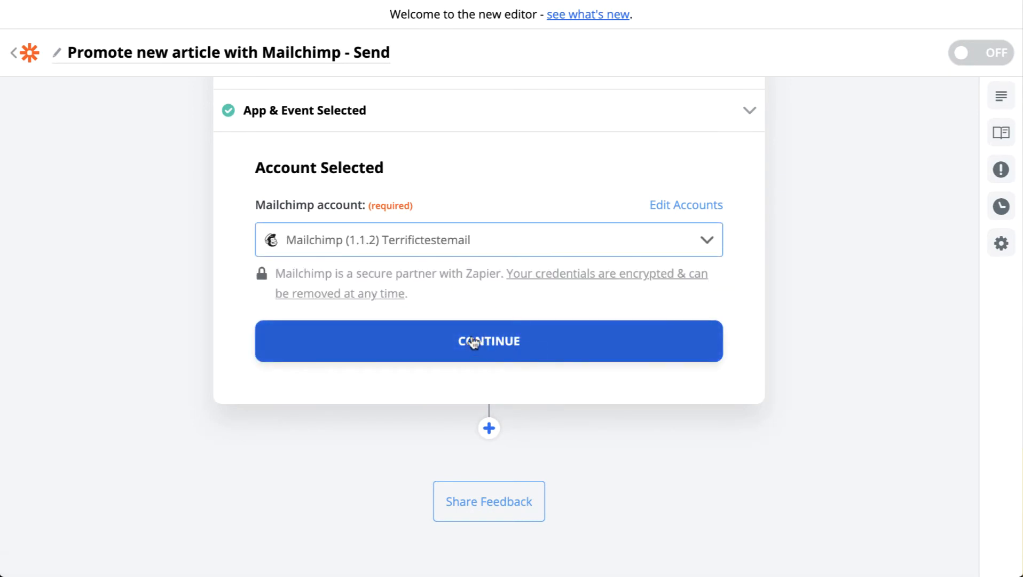
click(469, 341)
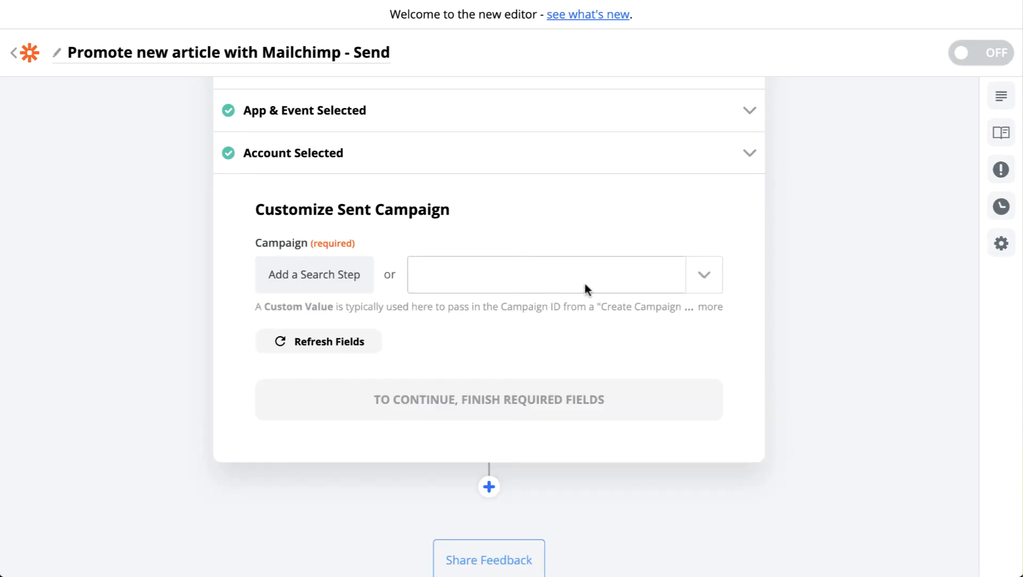
click(662, 282)
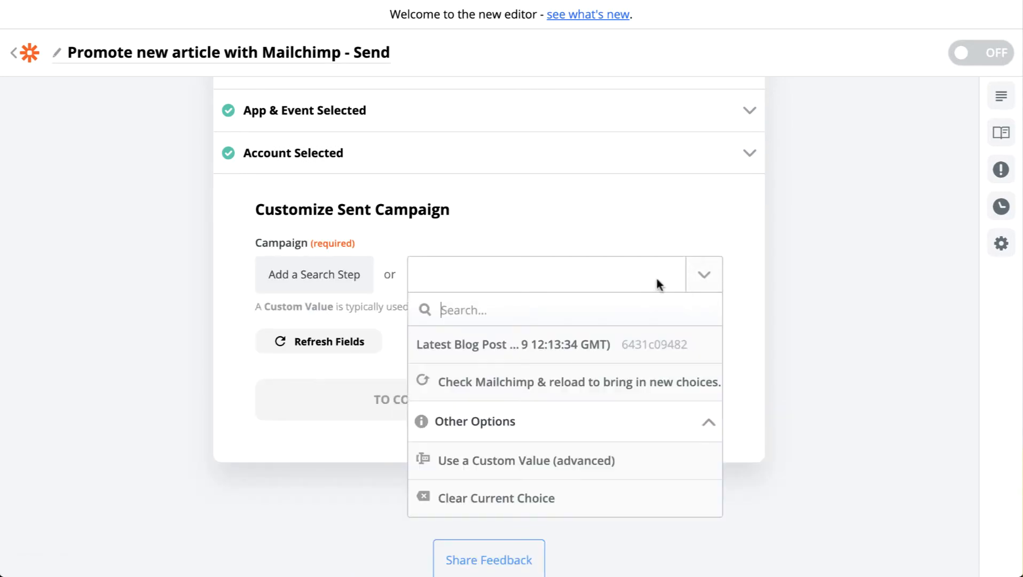
click(527, 352)
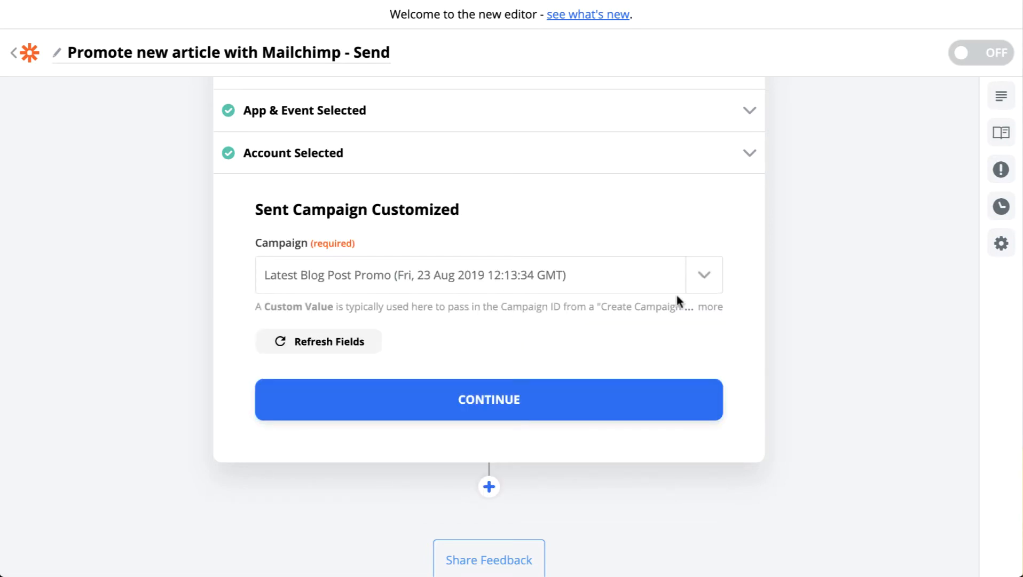
Switch the Send Campaign action's Campaign field to a custom value and clear the prefilled campaign ID.
click(694, 287)
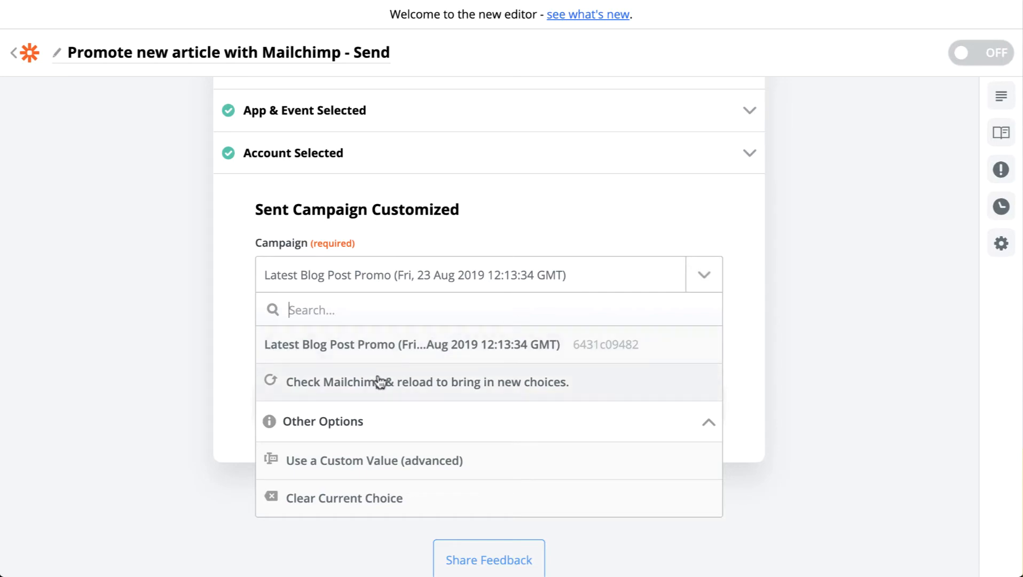
click(365, 460)
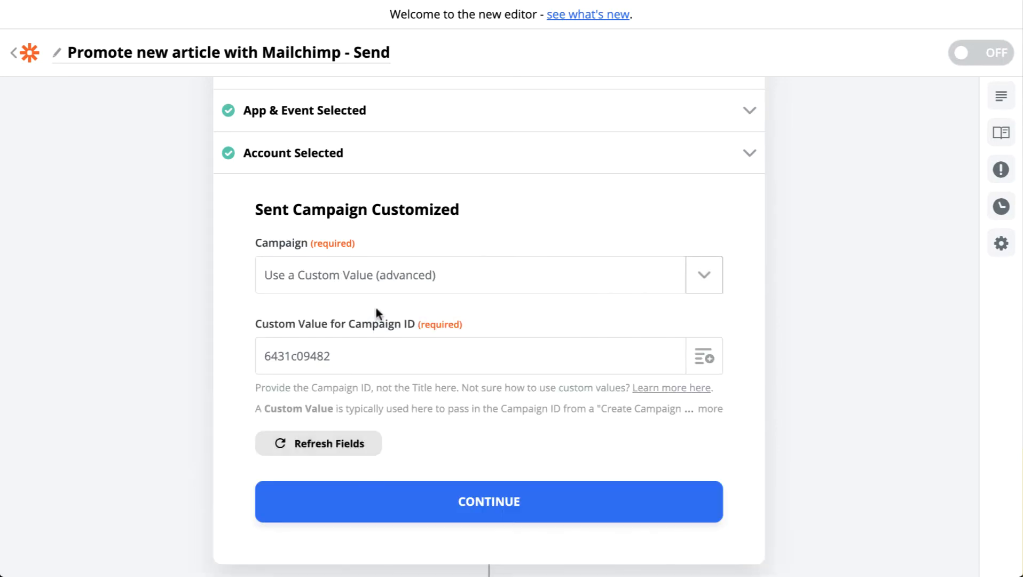
scroll(375, 307, up, 5)
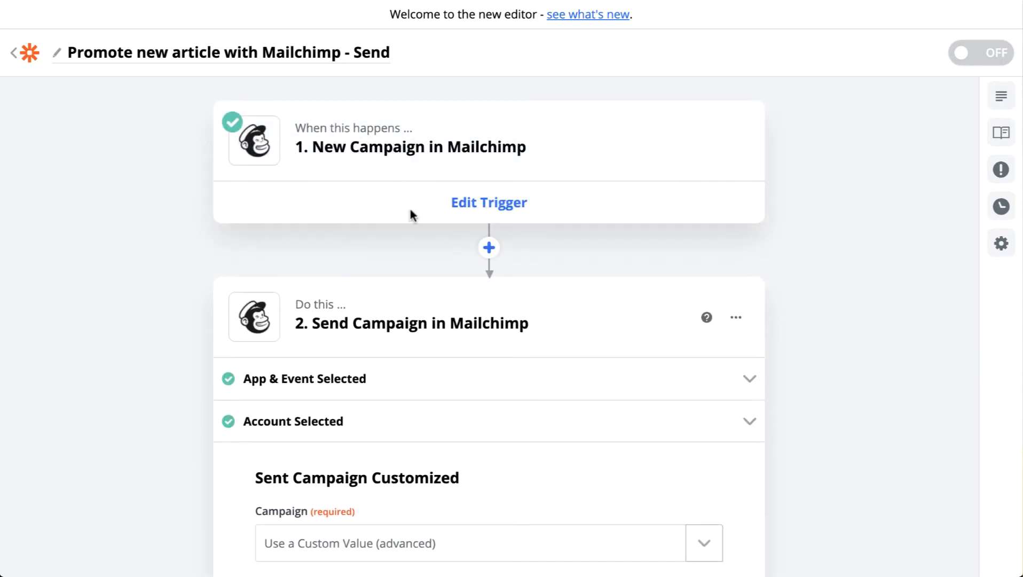
scroll(410, 286, down, 2)
scroll(411, 288, up, 2)
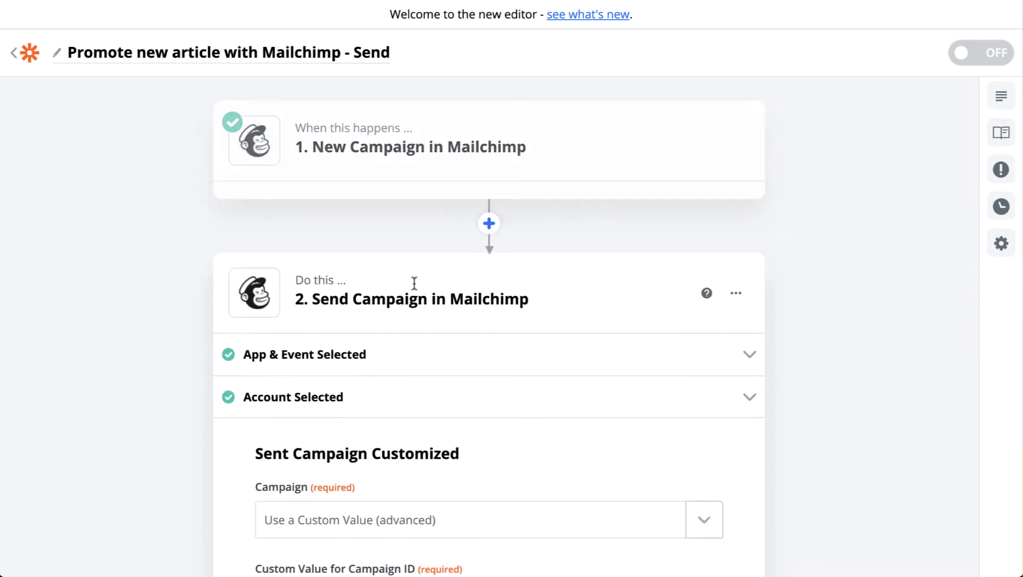
scroll(413, 283, down, 5)
click(527, 320)
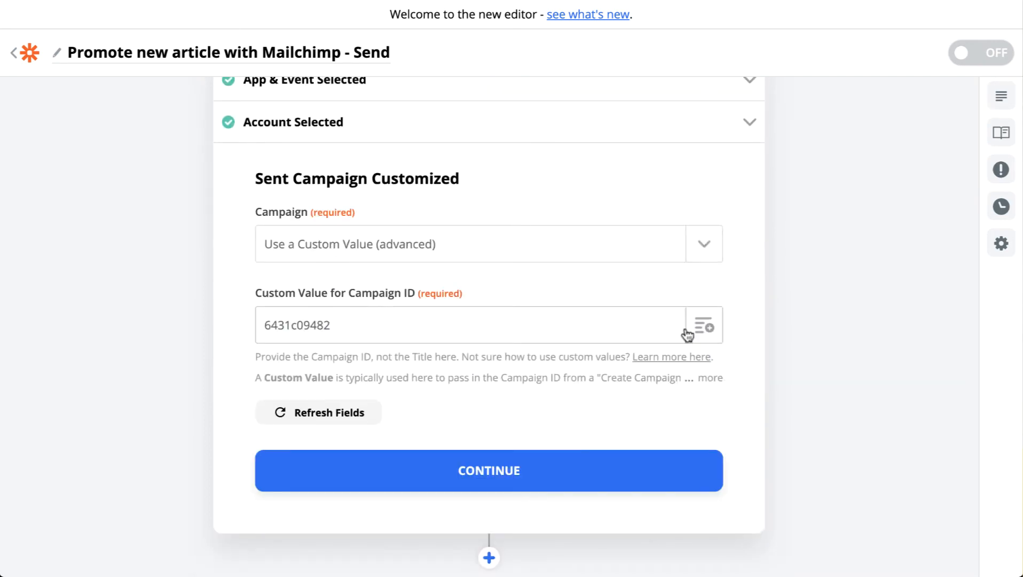
click(630, 322)
triple_click(568, 322)
key(BackSpace)
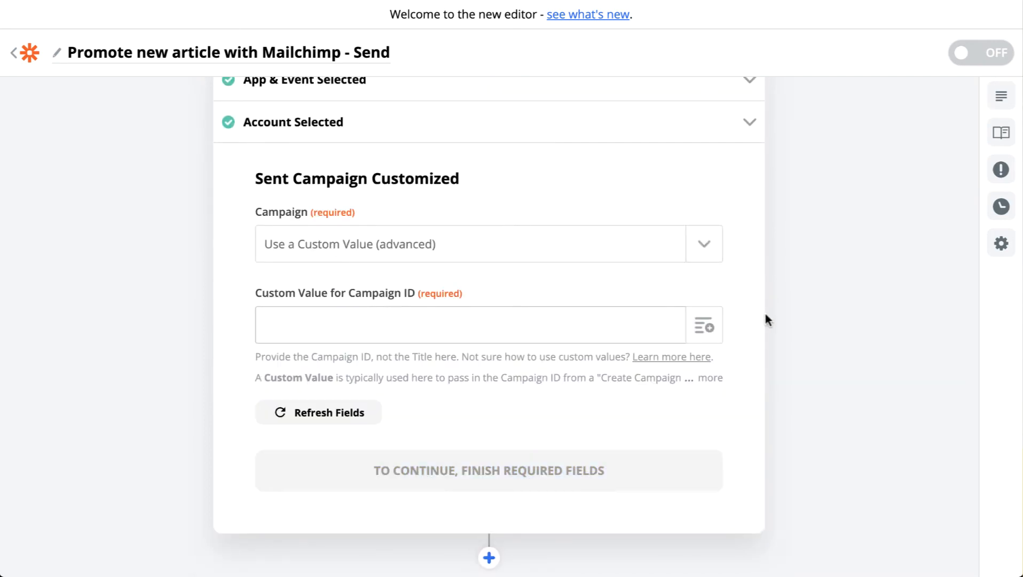
Map the custom Campaign ID value to the ID field from the New Campaign trigger in step 1.
click(705, 325)
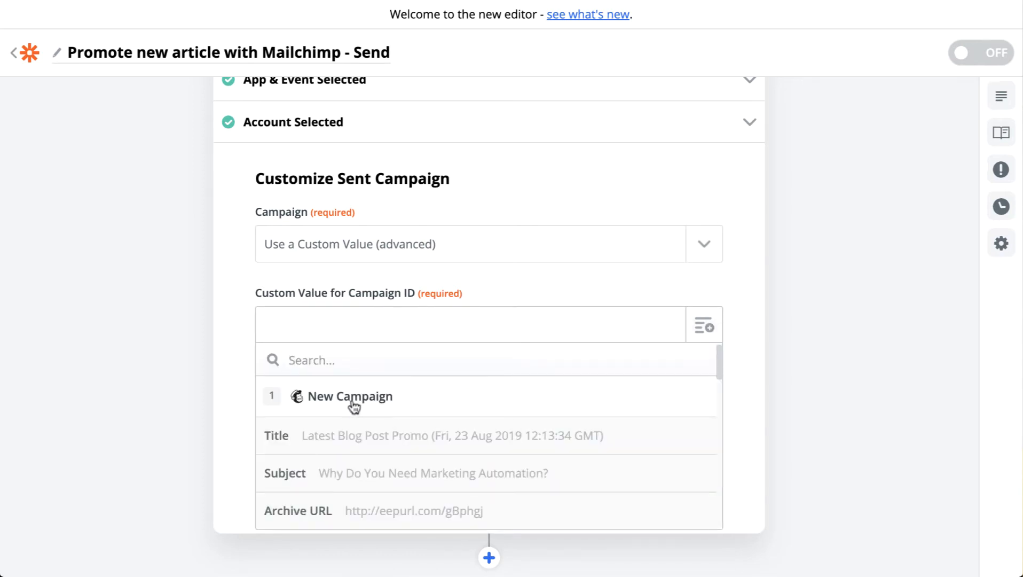
scroll(354, 407, down, 2)
scroll(354, 407, up, 2)
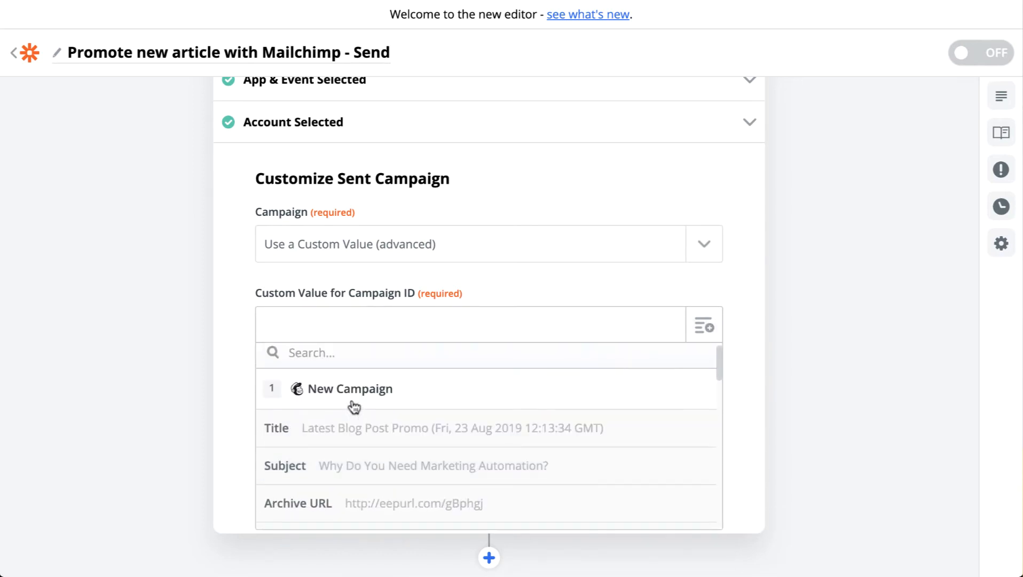
scroll(354, 407, down, 5)
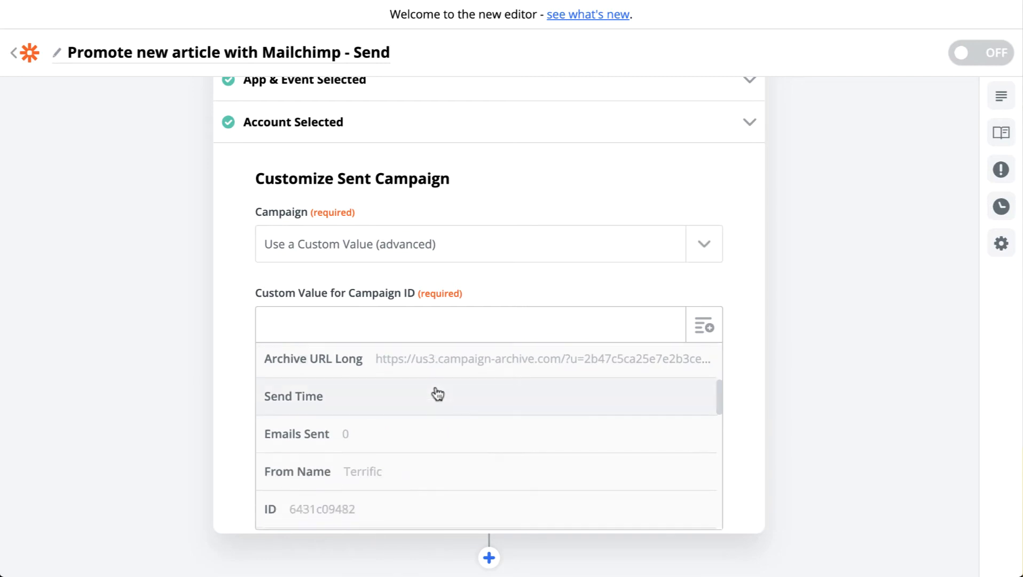
scroll(438, 394, down, 3)
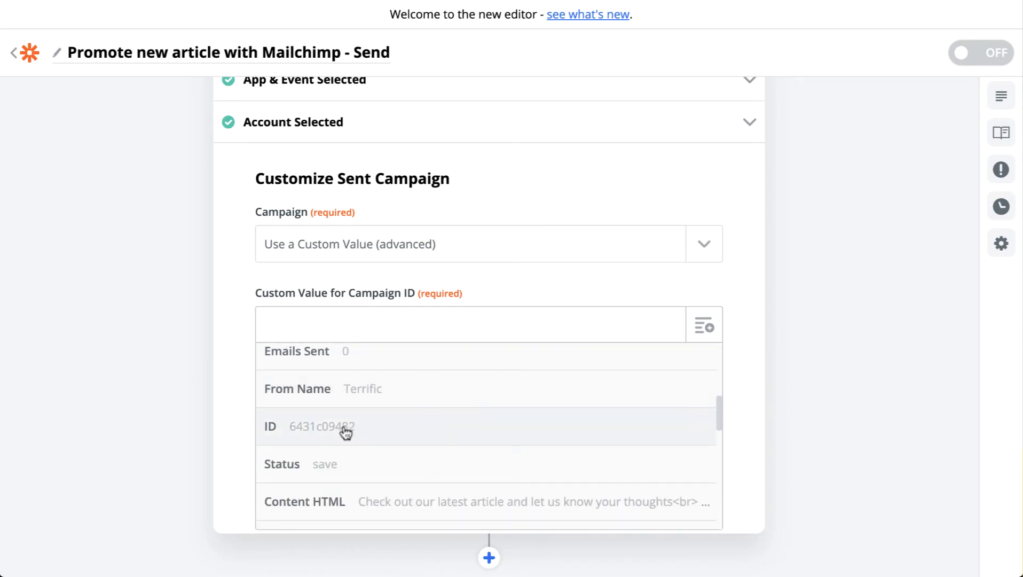
click(346, 429)
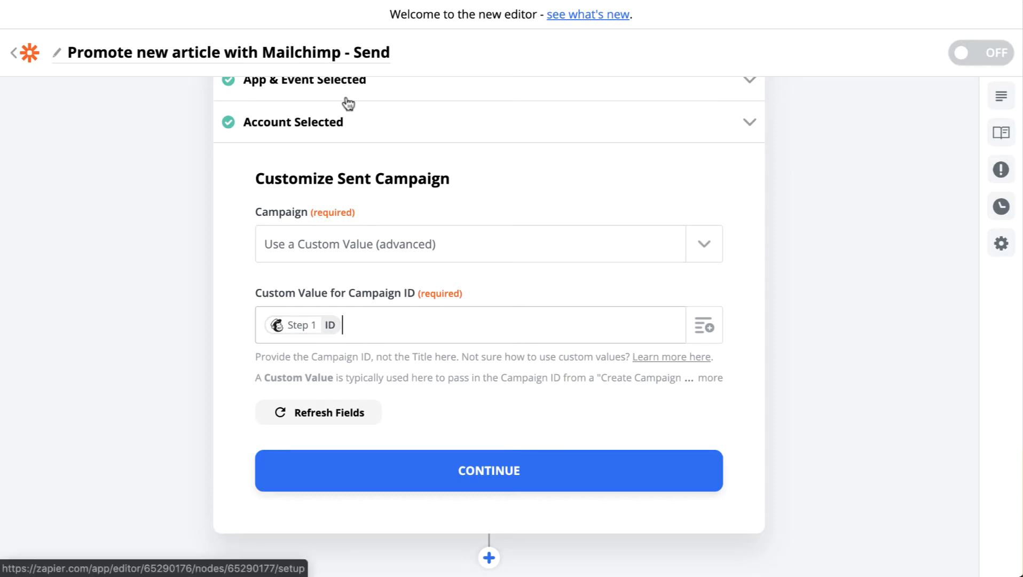
scroll(347, 106, up, 5)
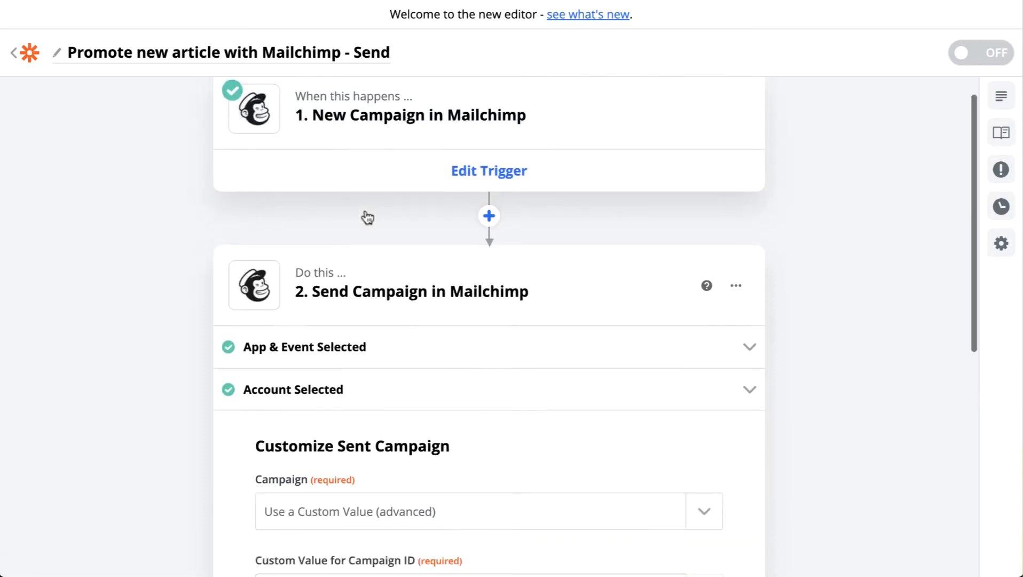
scroll(368, 217, down, 5)
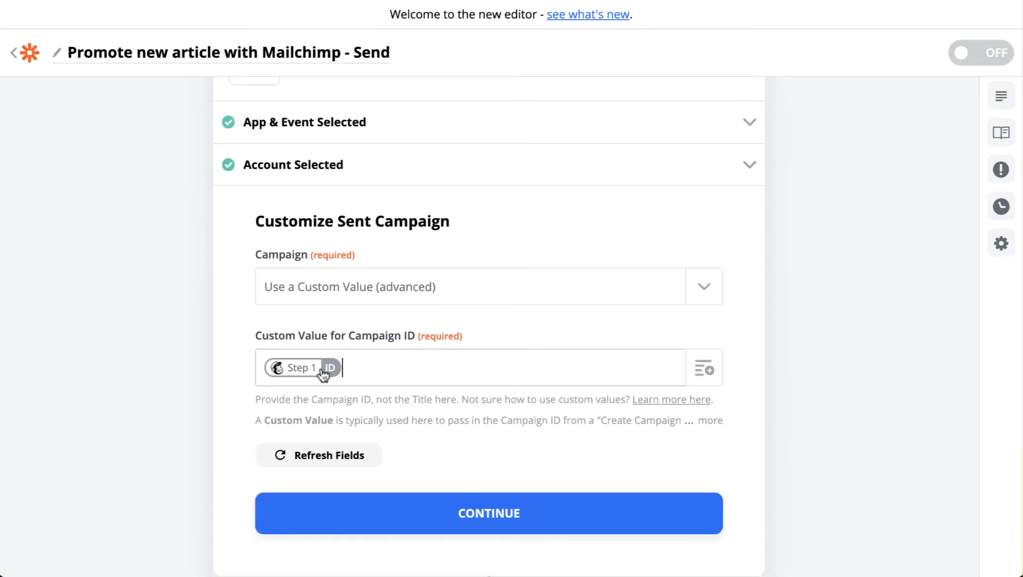
Keep the custom value for the campaign, finish customizing the action and send a test to Mailchimp.
click(720, 285)
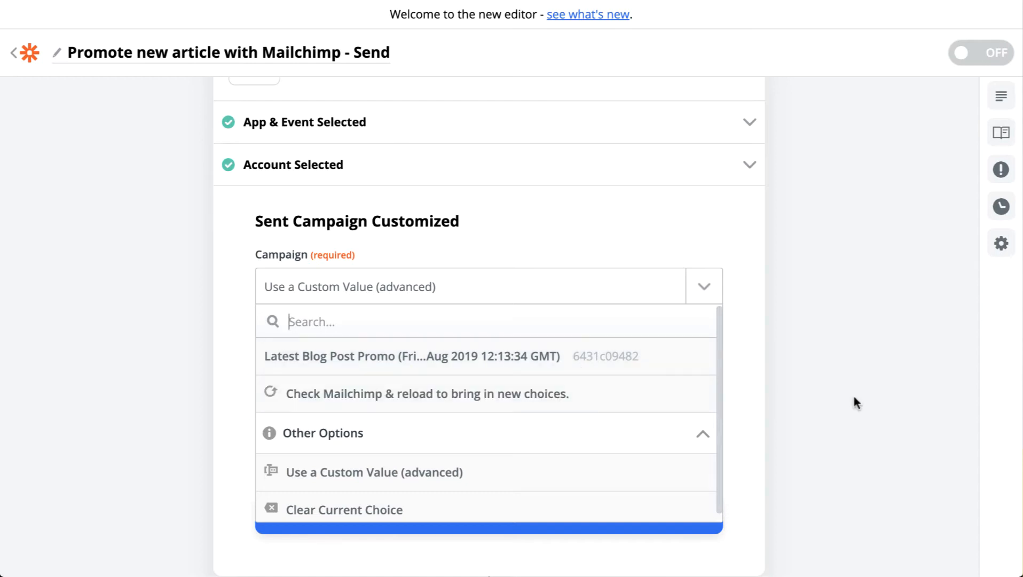
click(751, 369)
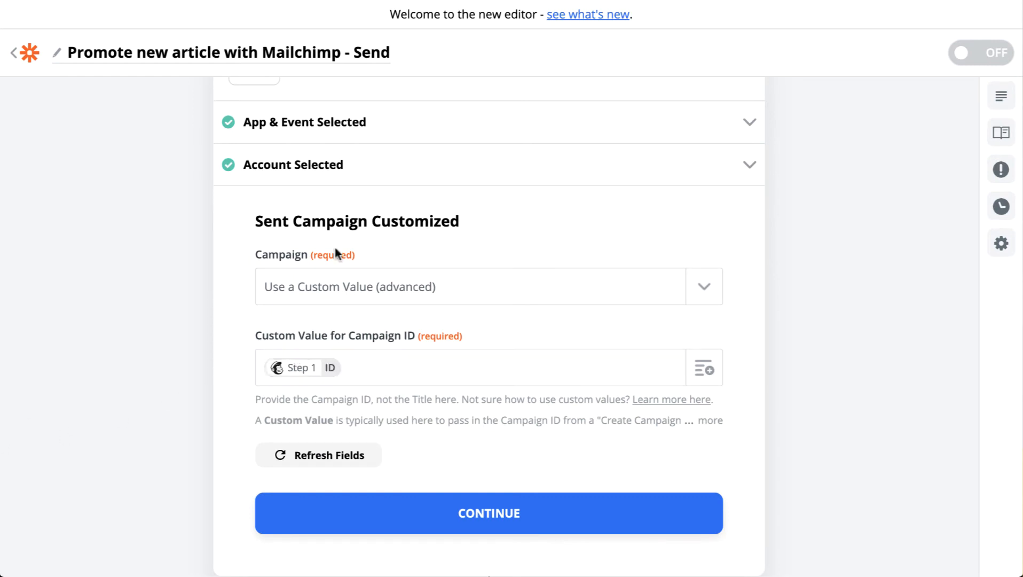
click(506, 525)
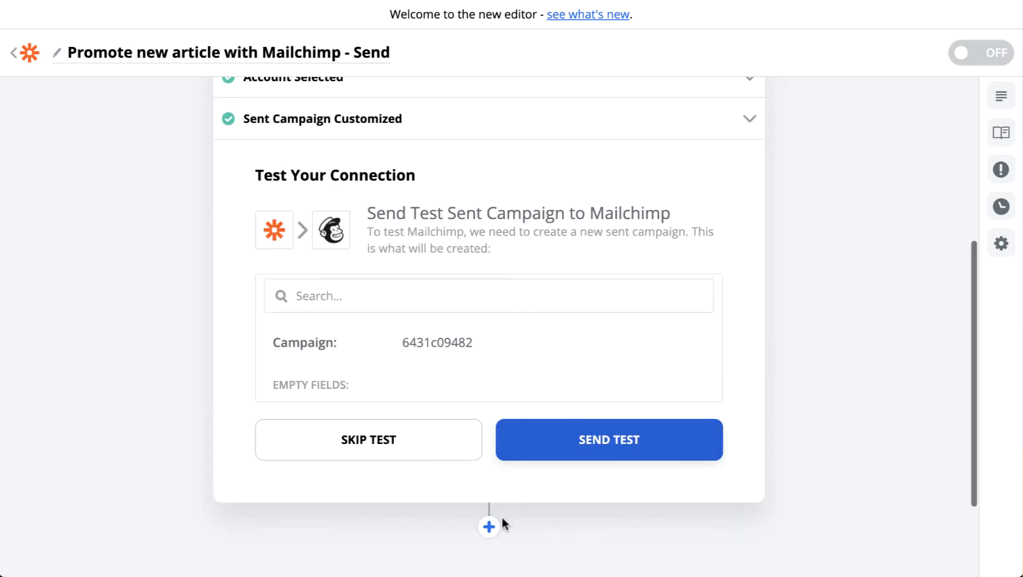
click(550, 441)
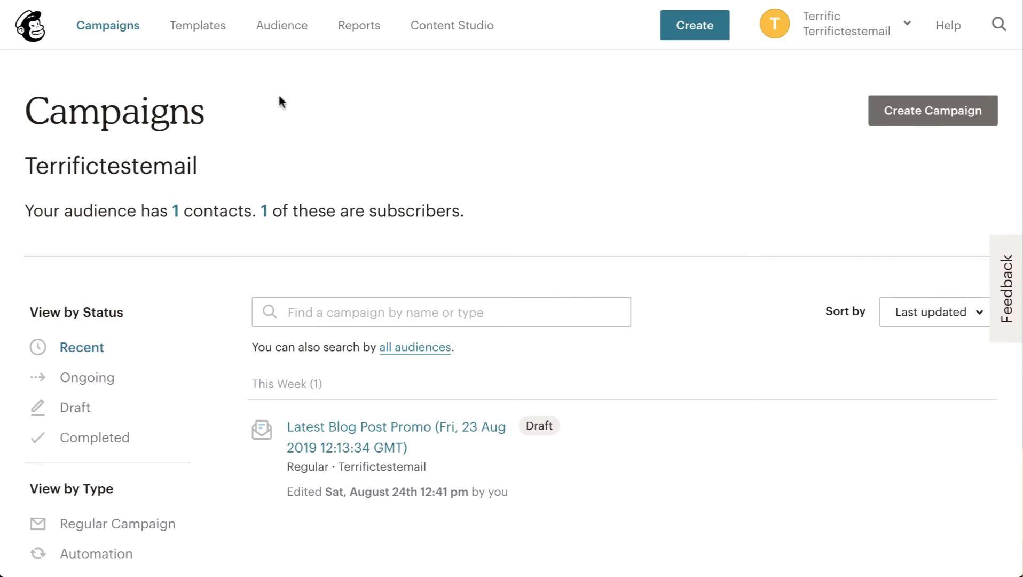
Switch to Mailchimp, refresh the campaign list to check the send status and open the Latest Blog Post Promo campaign.
mouse_move(519, 463)
key(super+r)
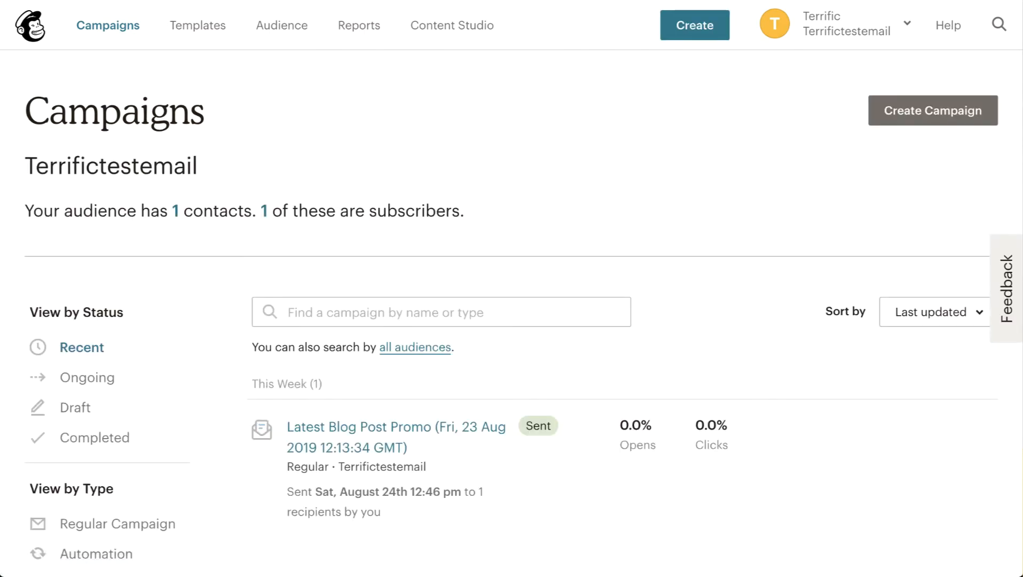
mouse_move(528, 434)
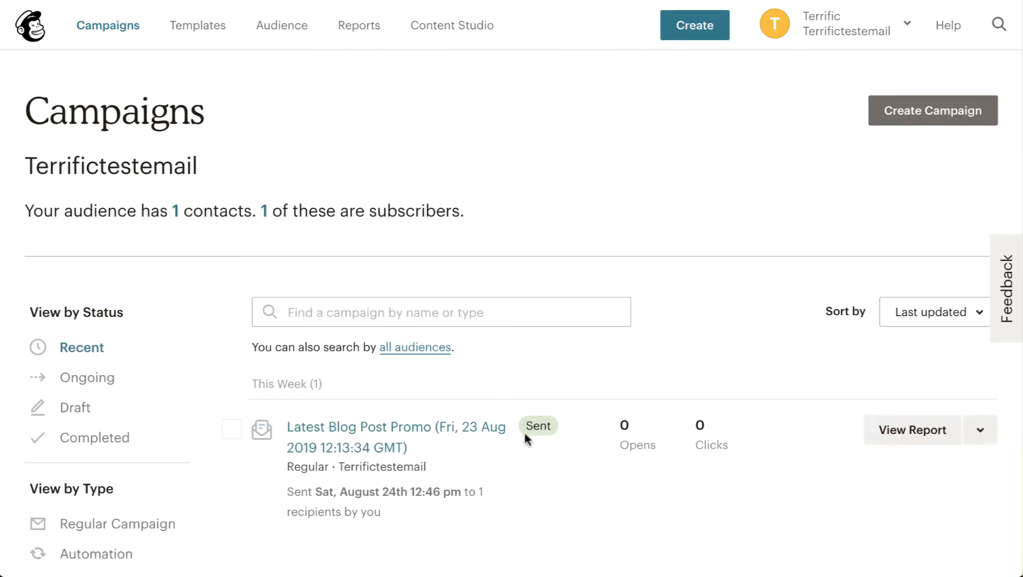
click(400, 428)
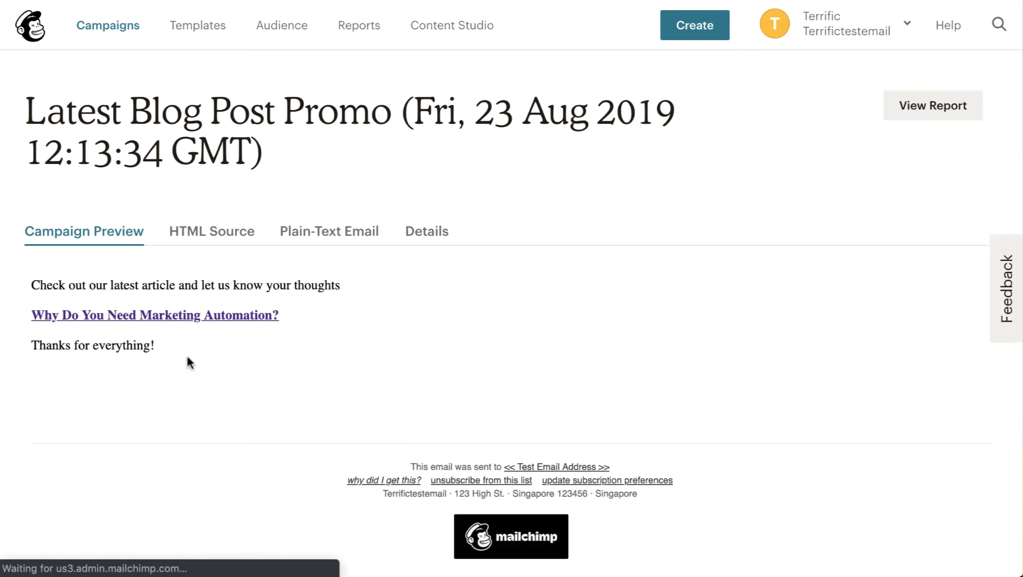
View the Latest Blog Post Promo campaign's report and check its recipients and delivery details.
click(927, 105)
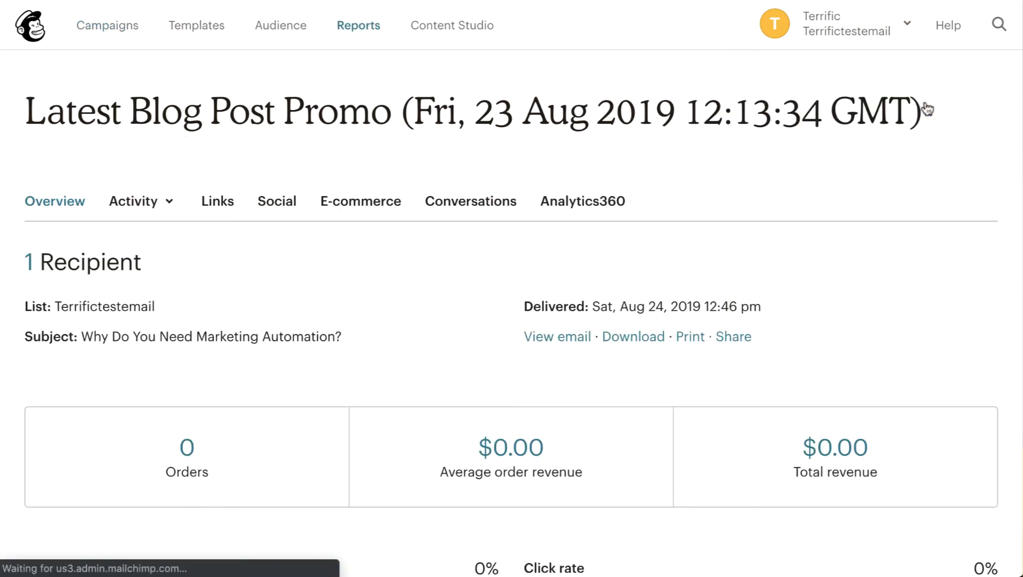
scroll(418, 326, down, 2)
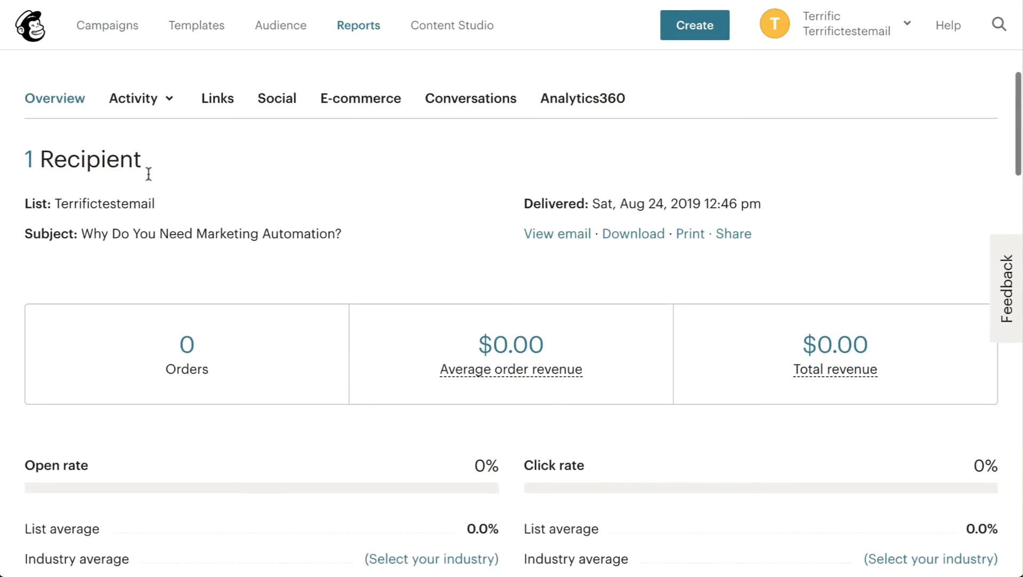
click(26, 160)
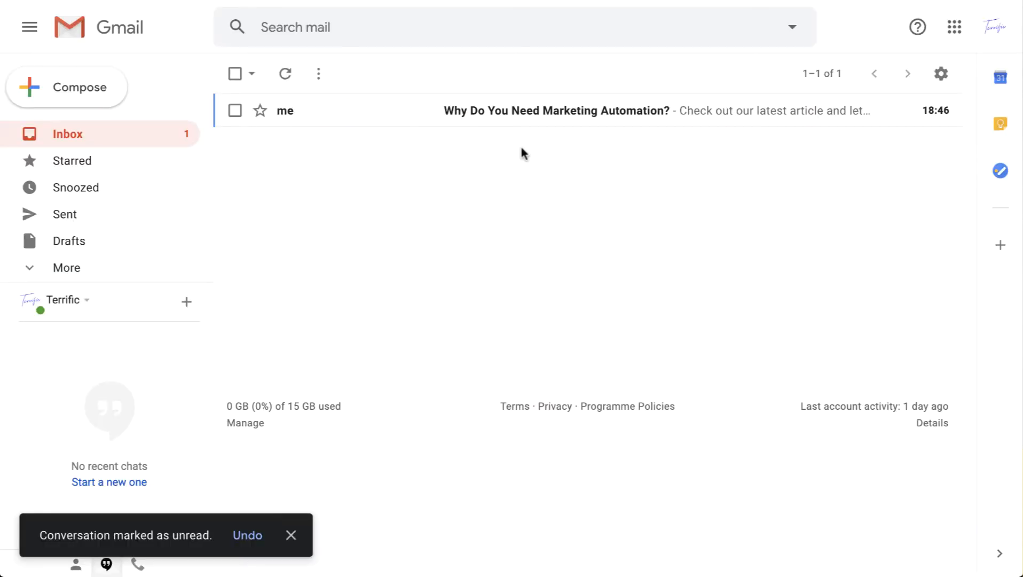
In the Gmail inbox, open the "Why Do You Need Marketing Automation?" email and follow its article link to check the blog post.
click(545, 112)
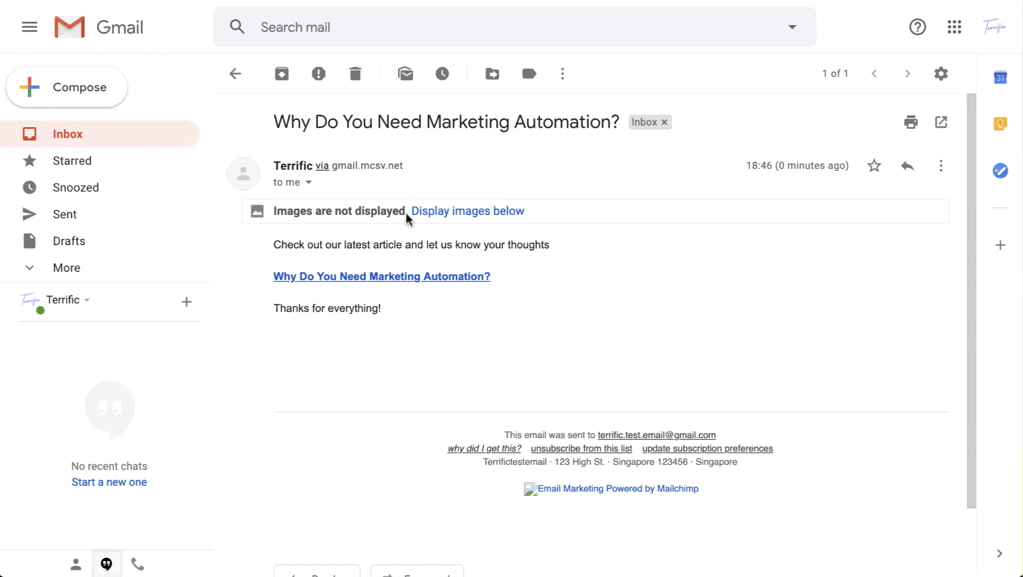
click(373, 277)
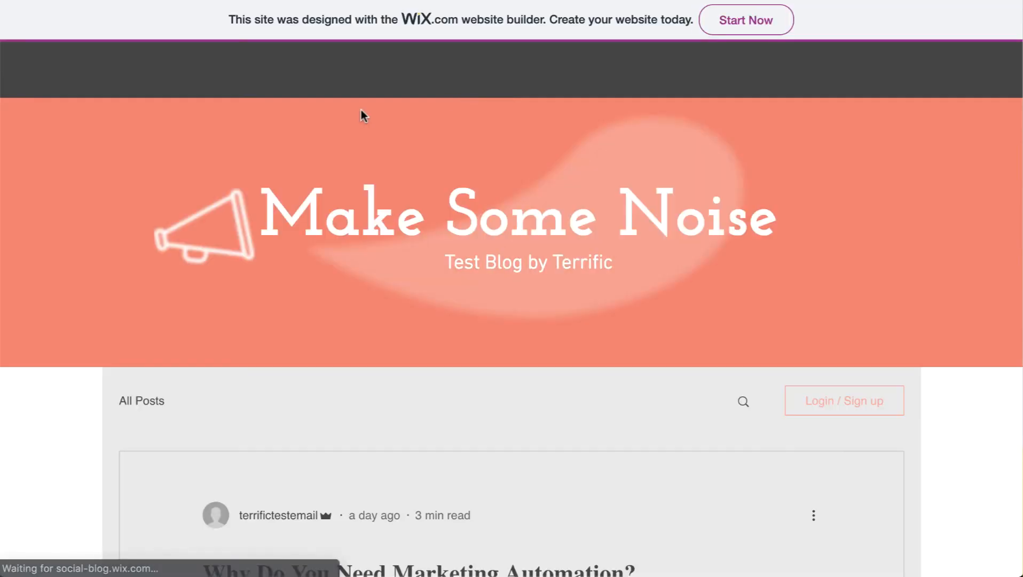
scroll(518, 251, down, 8)
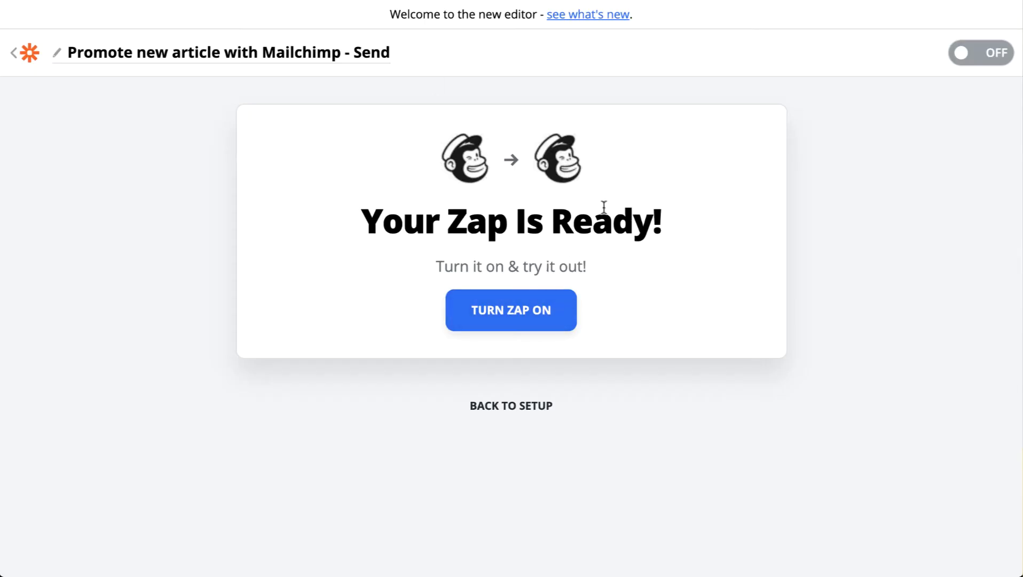
Back in Zapier, turn on the Send Zap and return to the Zap list to review the Article Promotion folder.
click(515, 297)
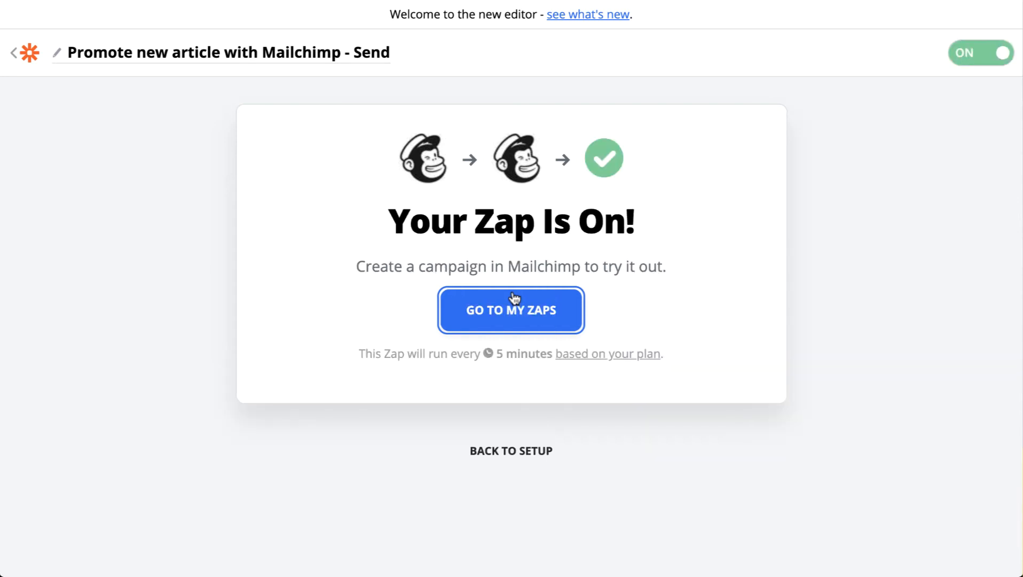
click(30, 53)
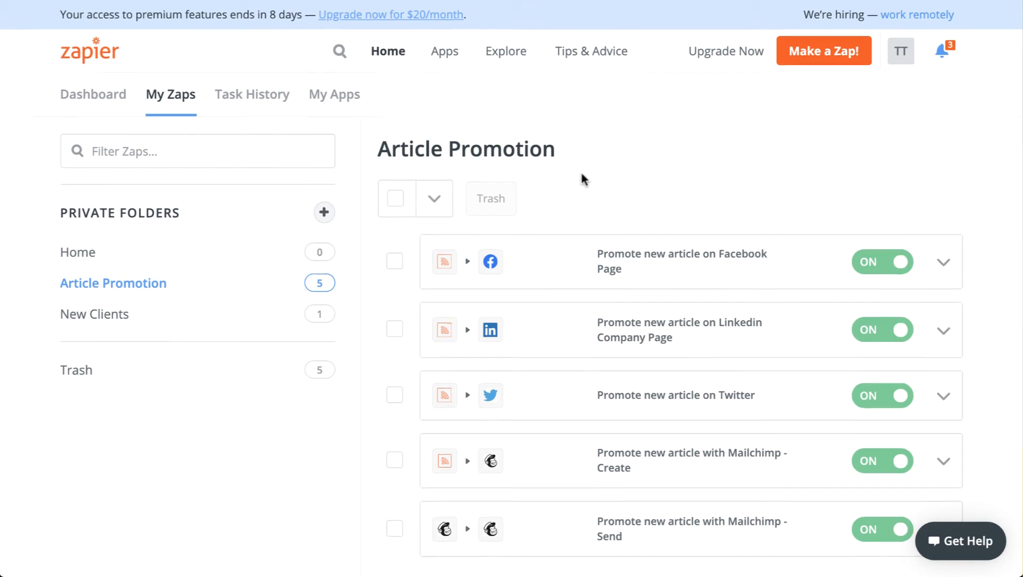
scroll(747, 349, down, 2)
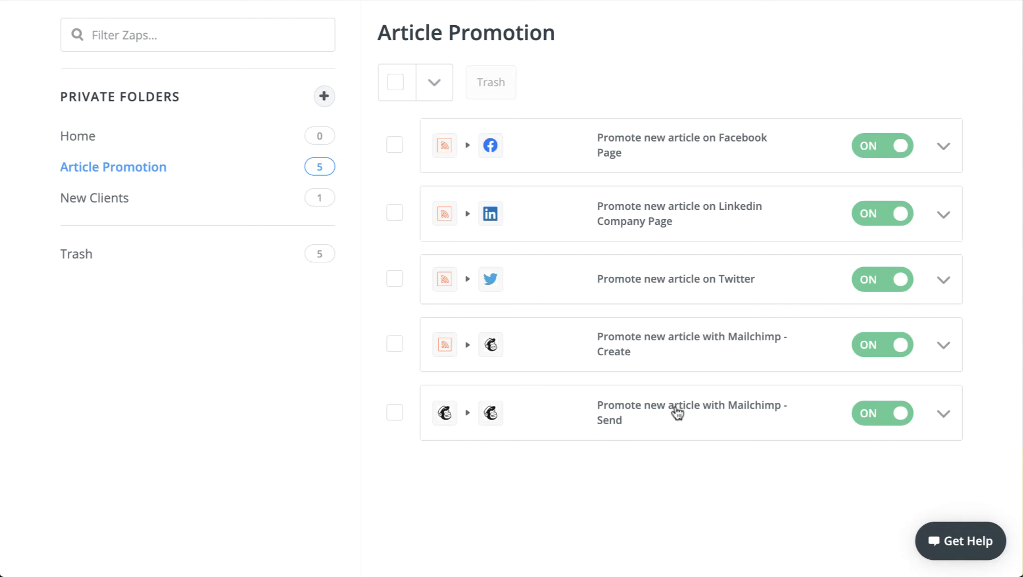
scroll(685, 328, up, 3)
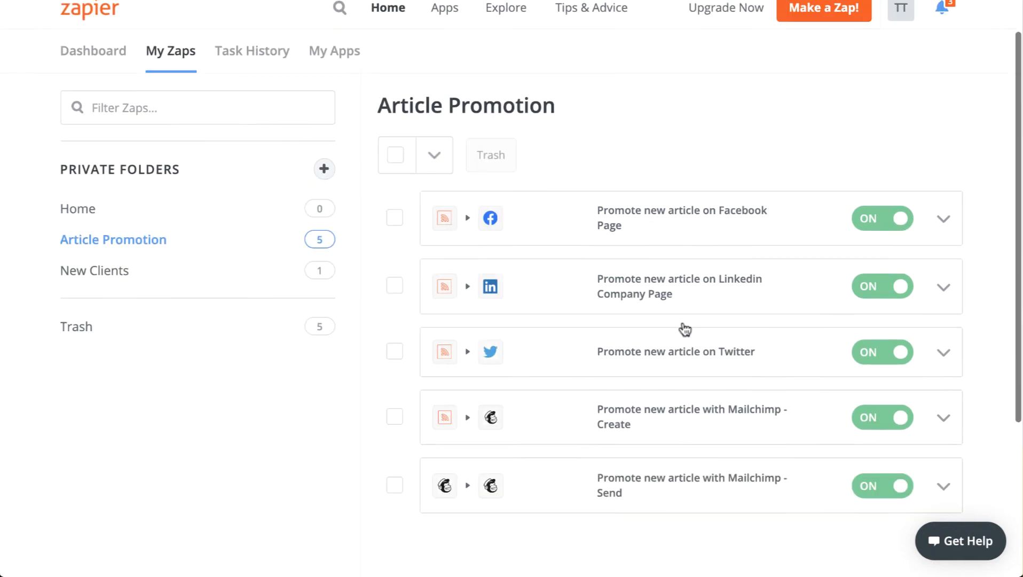